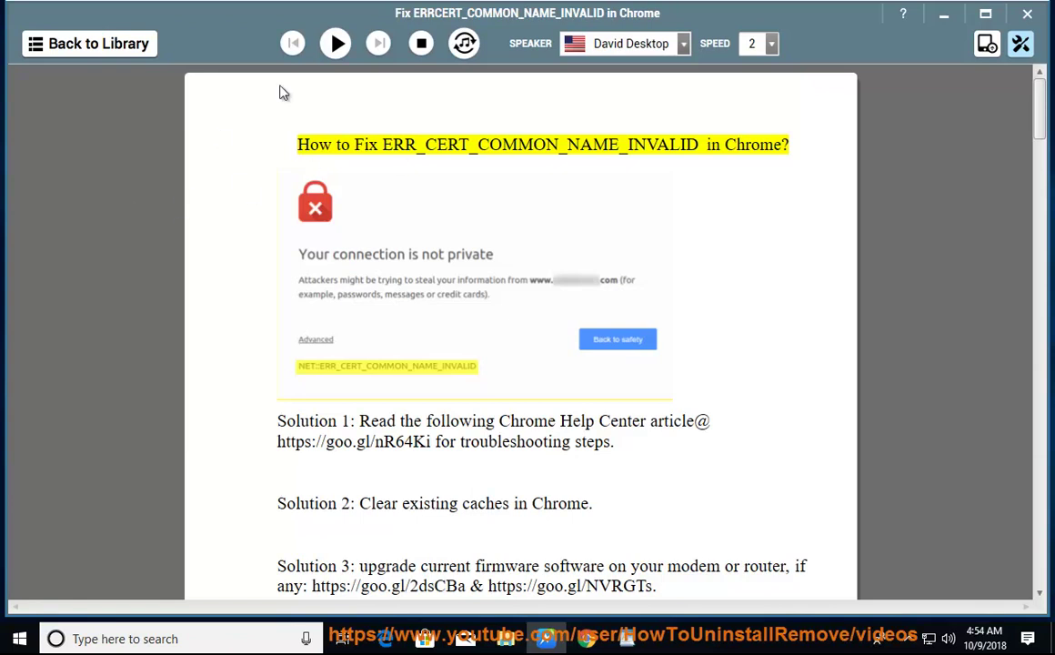
{"action": "left_click", "coordinate": [335, 44]}
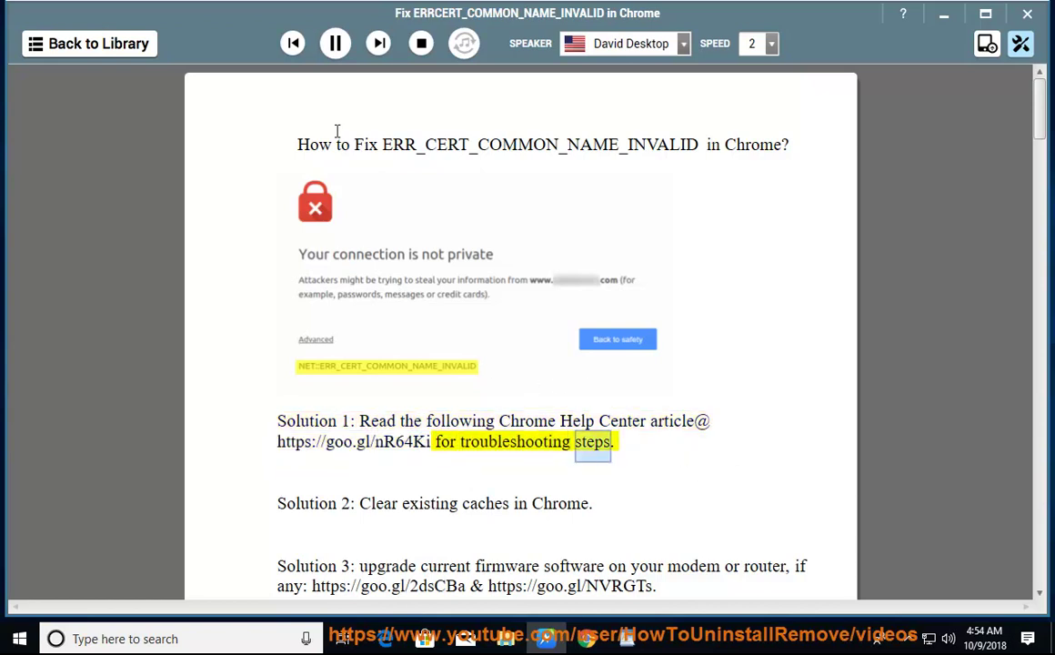
{"action": "left_click", "coordinate": [332, 44]}
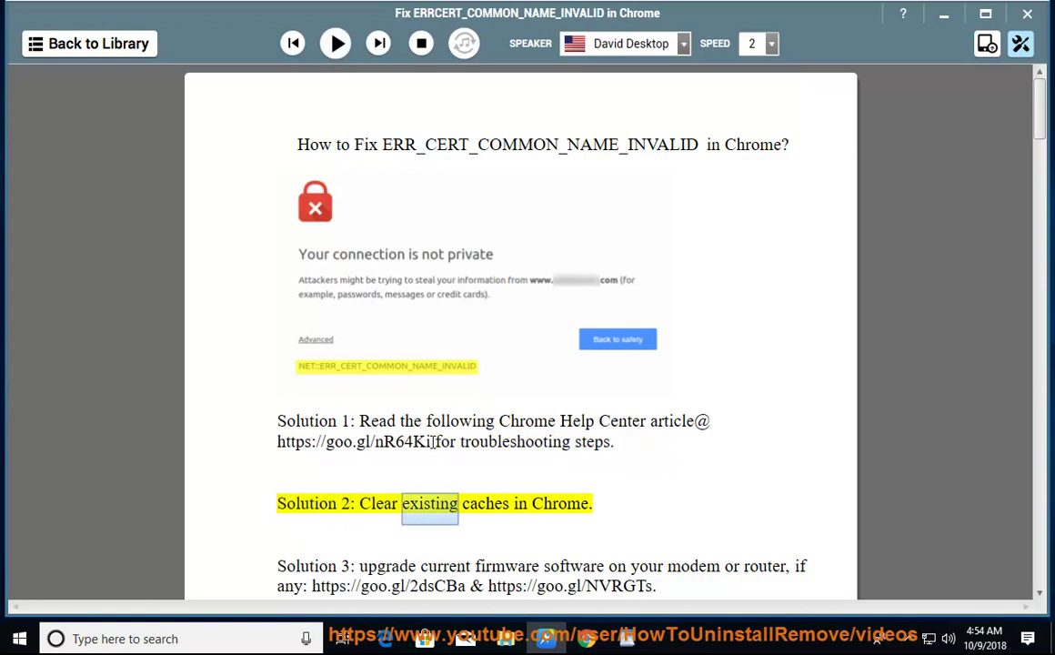
{"action": "left_click_drag", "start_coordinate": [432, 441], "coordinate": [278, 442]}
{"action": "right_click", "coordinate": [289, 445]}
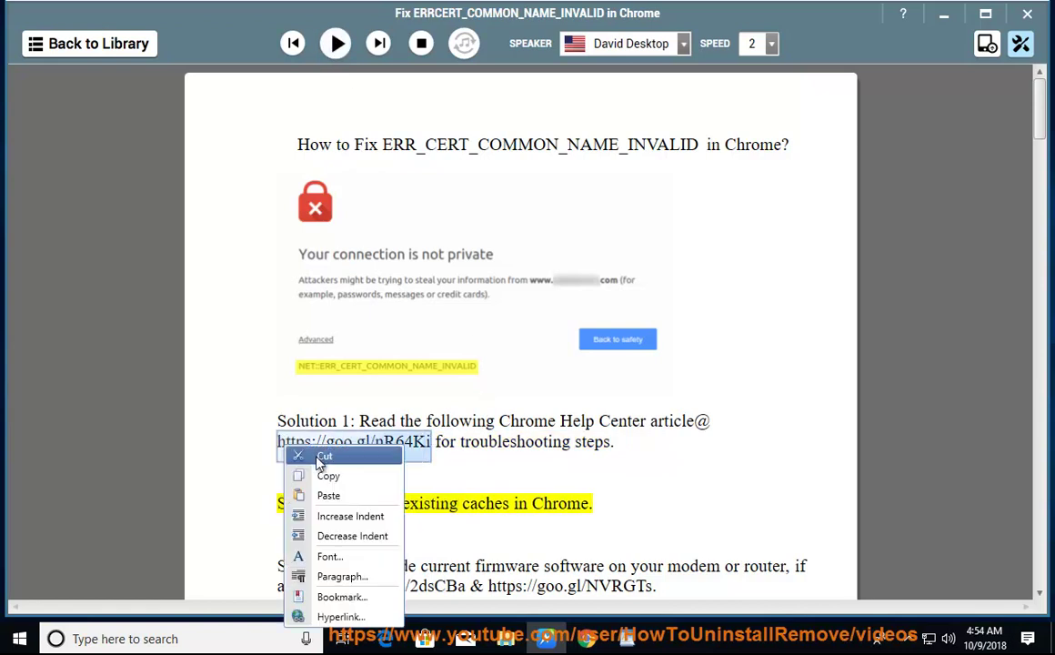
{"action": "left_click", "coordinate": [314, 474]}
Load the copied goo.gl link in Chrome's address bar to reach the Fix connection errors article
{"action": "left_click", "coordinate": [589, 639]}
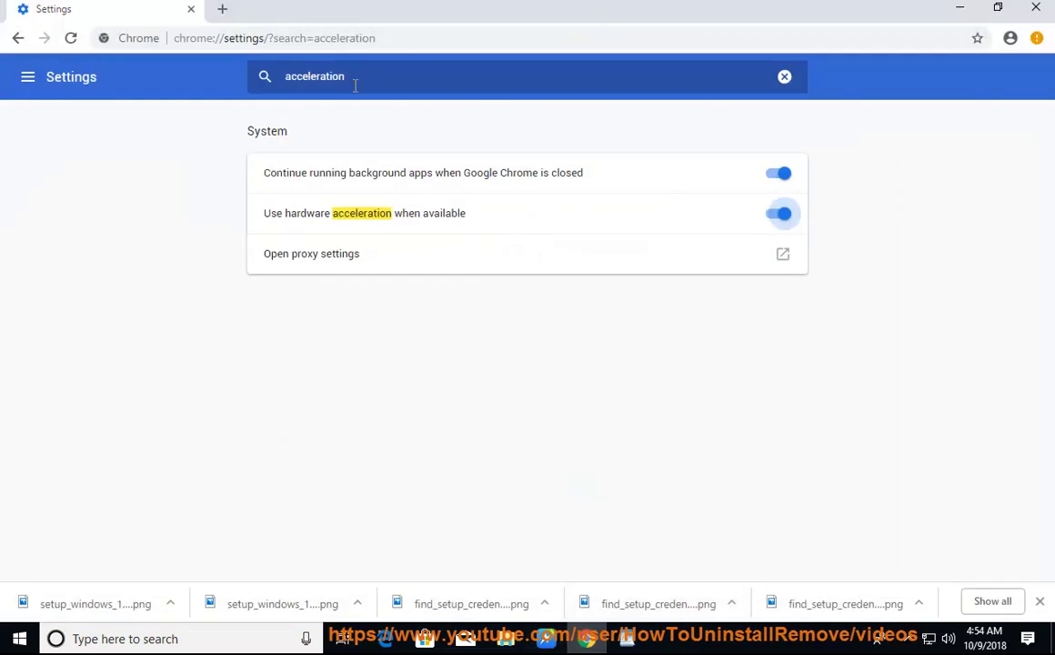
{"action": "right_click", "coordinate": [320, 38]}
{"action": "left_click", "coordinate": [372, 148]}
{"action": "key", "text": "Return"}
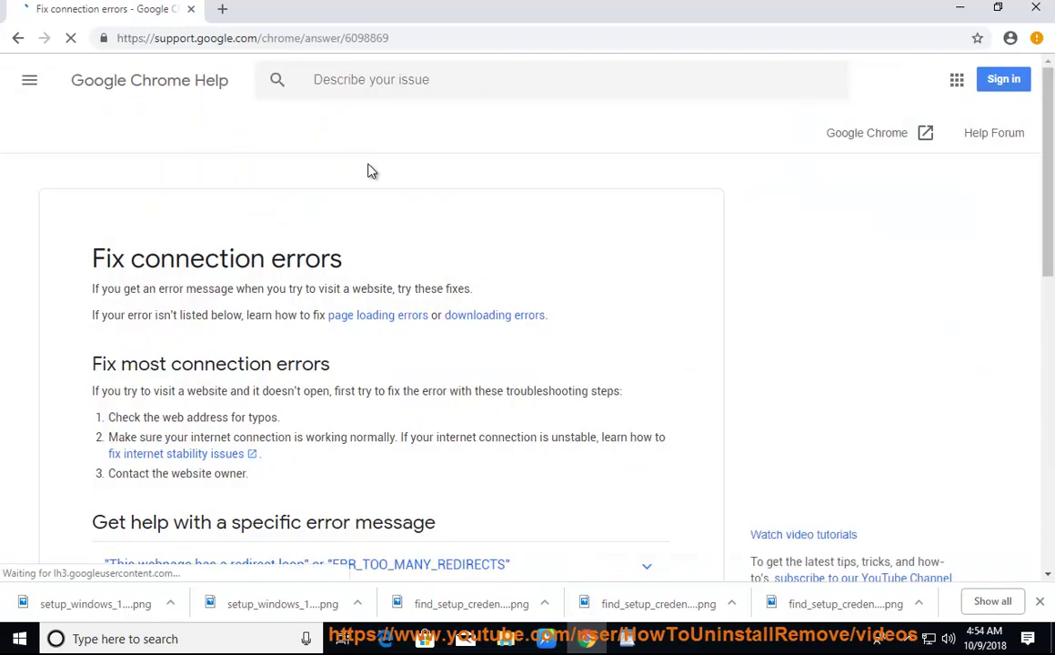
Review the article's internet-connection troubleshooting step, then bring up the Windows Run box
{"action": "left_click_drag", "start_coordinate": [355, 262], "coordinate": [110, 259]}
{"action": "scroll", "coordinate": [386, 282], "scroll_direction": "down", "scroll_amount": 2}
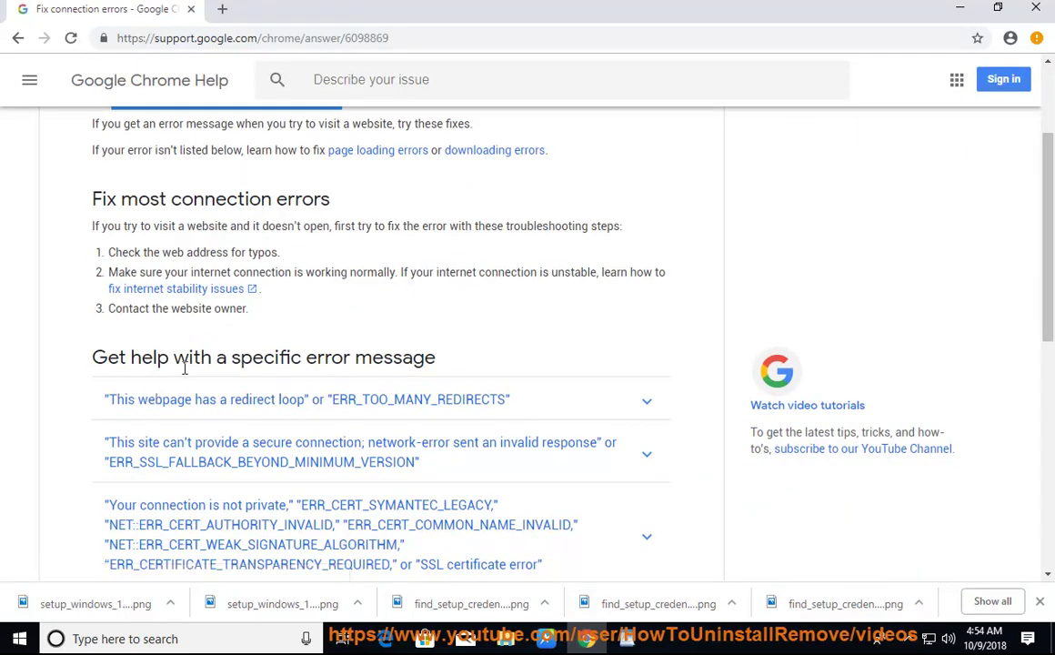
{"action": "scroll", "coordinate": [201, 377], "scroll_direction": "down", "scroll_amount": 2}
{"action": "scroll", "coordinate": [231, 232], "scroll_direction": "up", "scroll_amount": 2}
{"action": "left_click_drag", "start_coordinate": [164, 273], "coordinate": [400, 273]}
{"action": "left_click", "coordinate": [402, 275]}
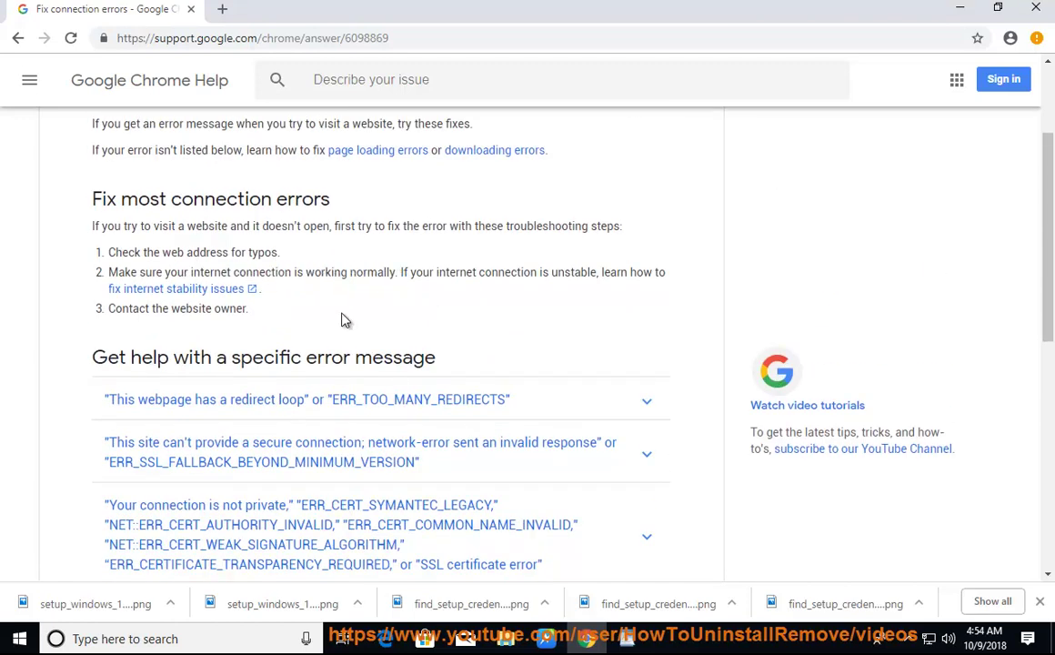
{"action": "key", "text": "super+r"}
{"action": "type", "text": "cmd"}
{"action": "left_click", "coordinate": [141, 585]}
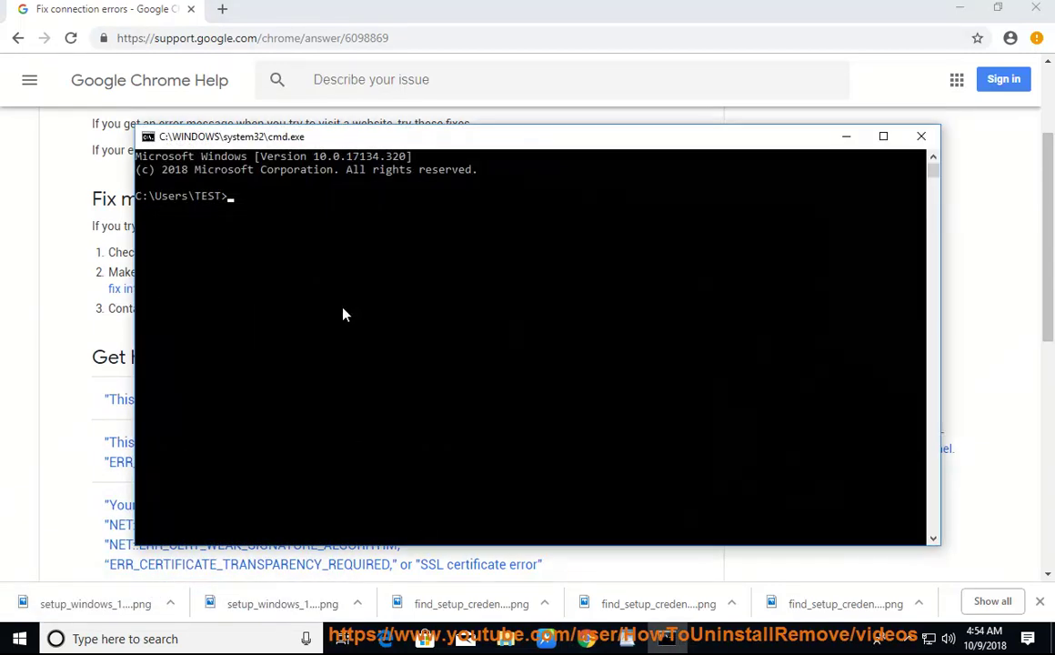
{"action": "type", "text": "ping www.google.com"}
{"action": "key", "text": "Return"}
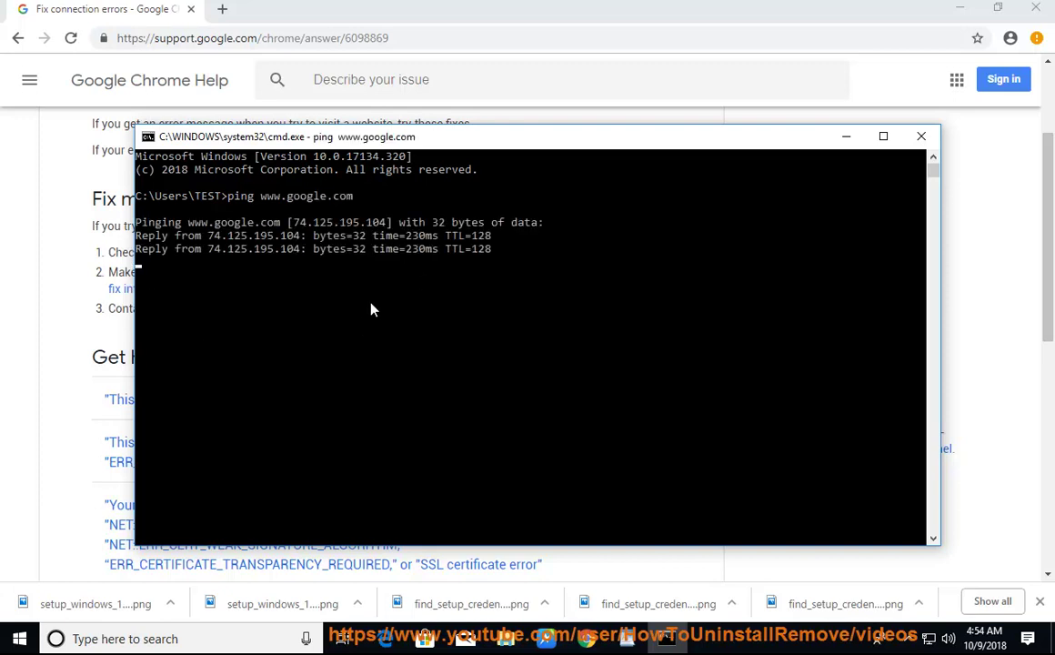
Look over the Chrome help article again, scrolling through its steps
{"action": "left_click", "coordinate": [79, 362]}
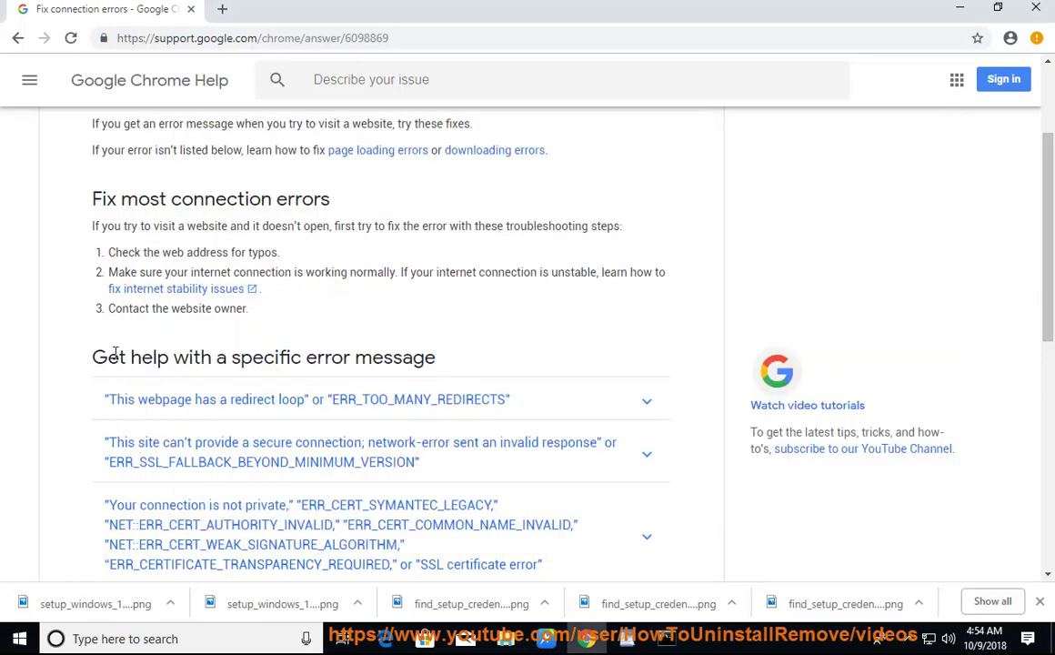
{"action": "left_click_drag", "start_coordinate": [102, 357], "coordinate": [447, 348]}
{"action": "left_click", "coordinate": [448, 347]}
{"action": "scroll", "coordinate": [447, 350], "scroll_direction": "down", "scroll_amount": 5}
{"action": "scroll", "coordinate": [338, 437], "scroll_direction": "down", "scroll_amount": 2}
{"action": "scroll", "coordinate": [338, 454], "scroll_direction": "up", "scroll_amount": 5}
{"action": "scroll", "coordinate": [338, 450], "scroll_direction": "up", "scroll_amount": 3}
In NaturalReader, narrate Solution 2 and pause as Solution 3 on router firmware begins
{"action": "left_click", "coordinate": [546, 638]}
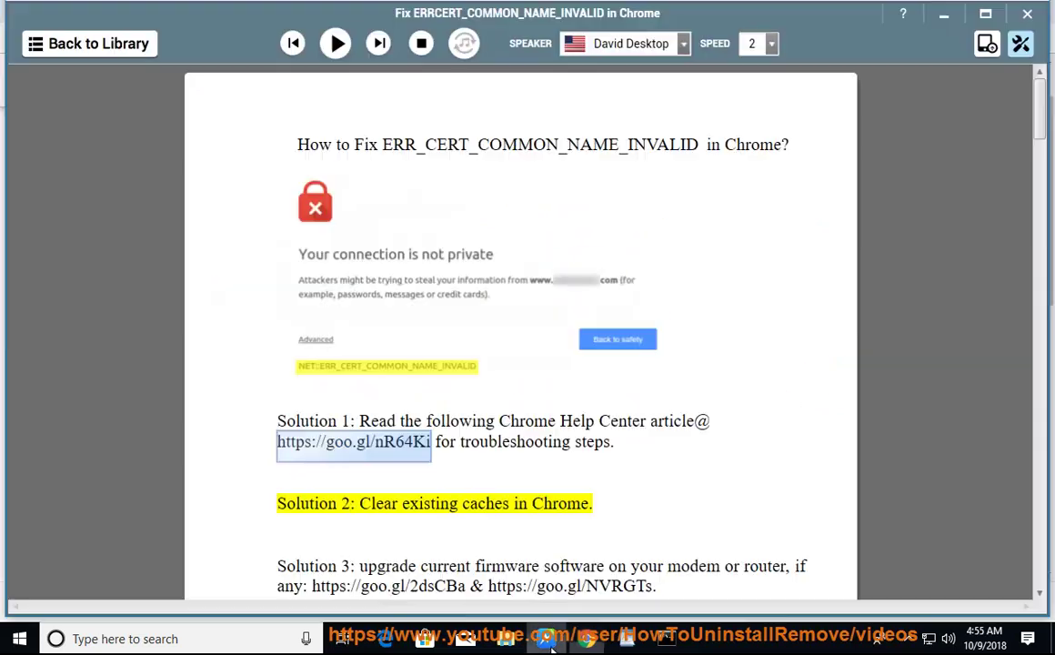
{"action": "left_click", "coordinate": [336, 42]}
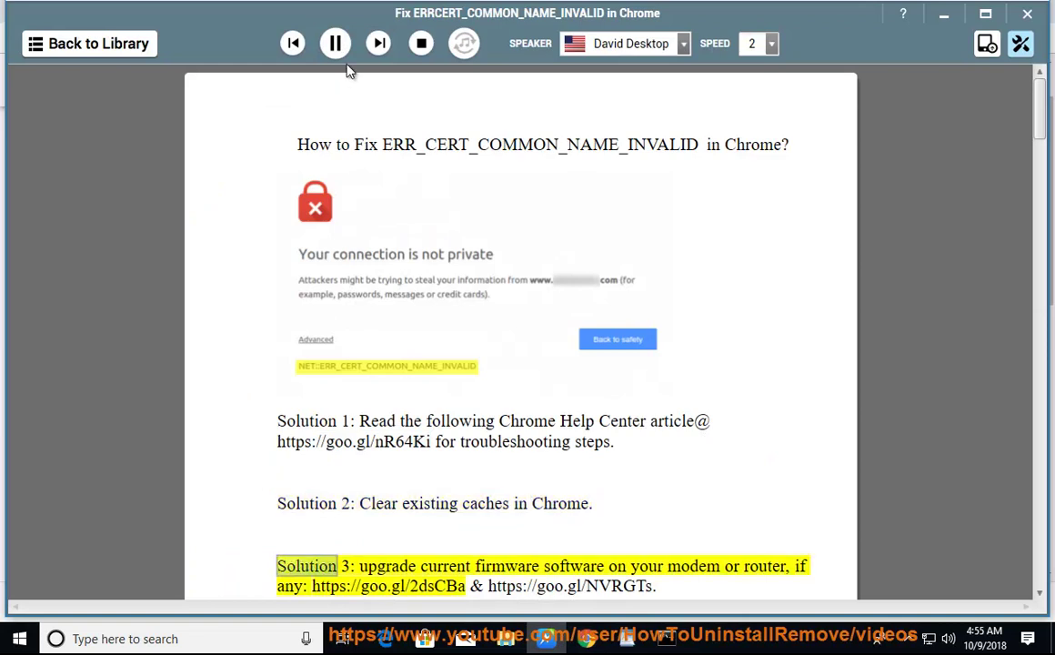
{"action": "left_click", "coordinate": [335, 43]}
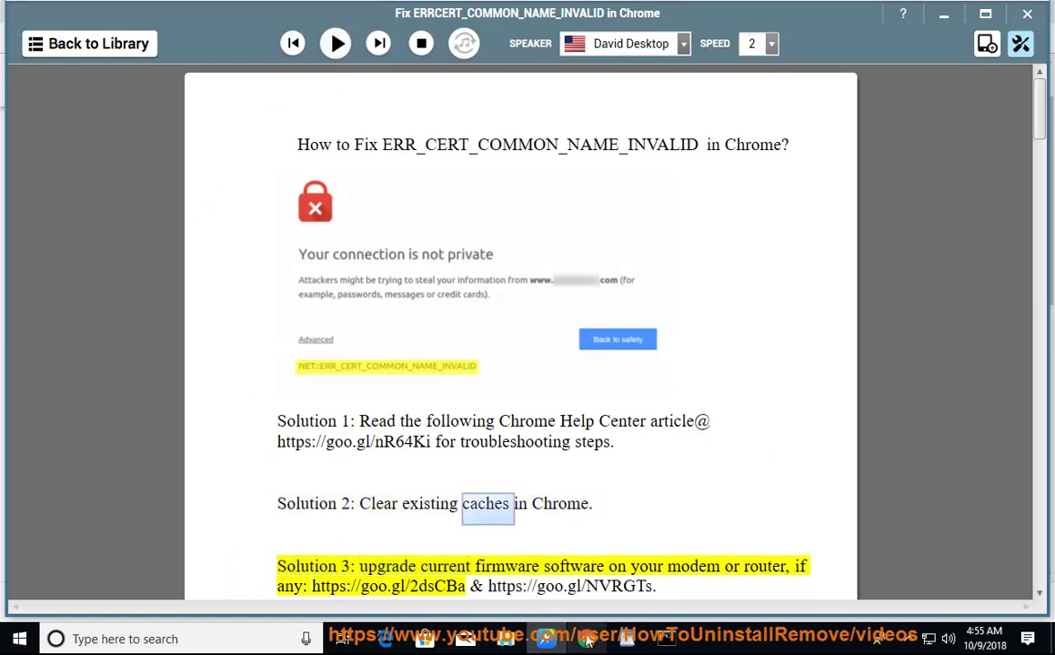
Search Chrome settings for cache and clear all browsing data, including cached images and files
{"action": "key", "text": "alt+Tab"}
{"action": "left_click", "coordinate": [1037, 38]}
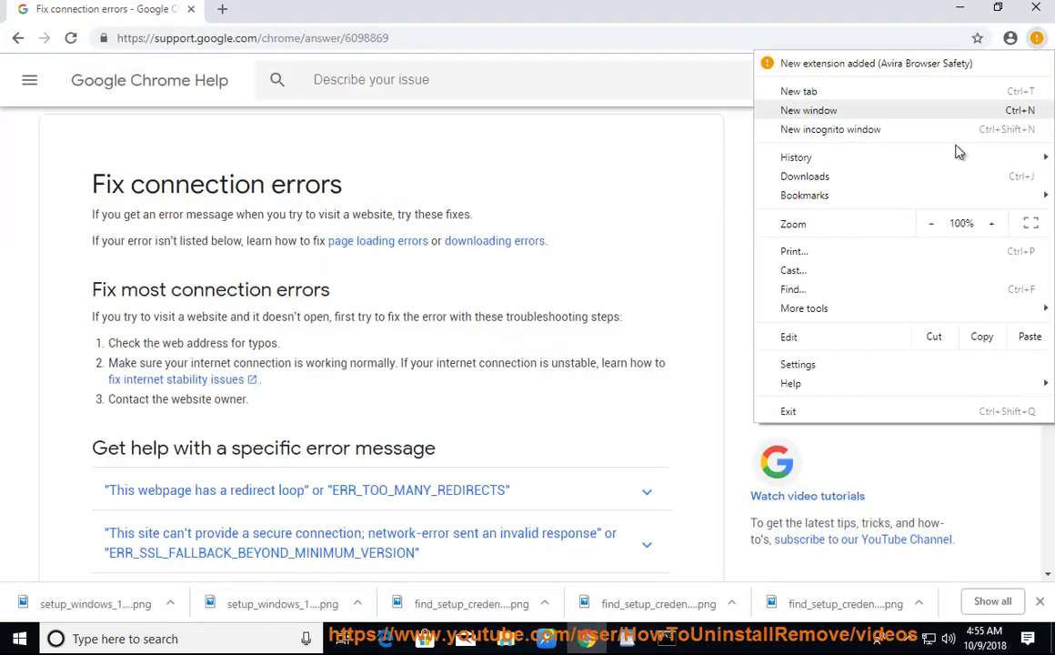
{"action": "left_click", "coordinate": [879, 367]}
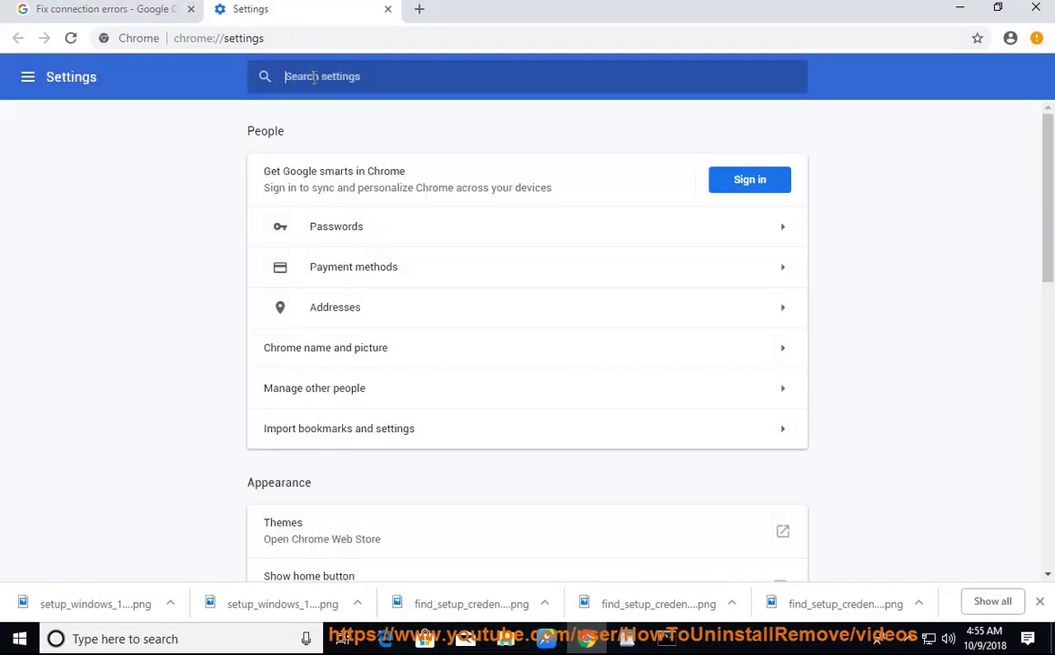
{"action": "type", "text": "cHE"}
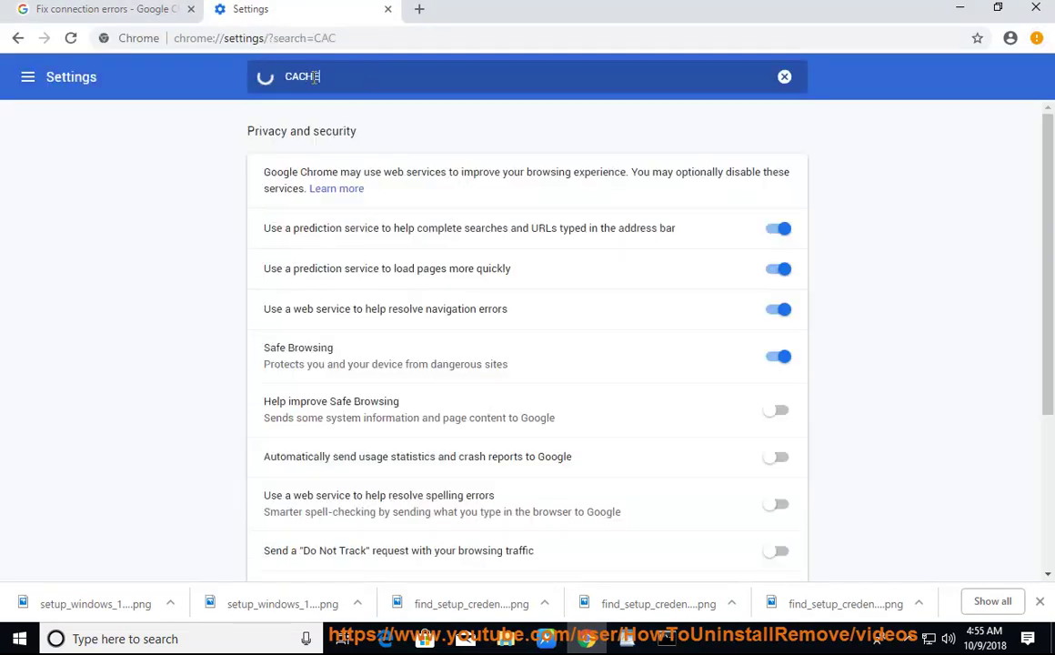
{"action": "scroll", "coordinate": [434, 306], "scroll_direction": "down", "scroll_amount": 3}
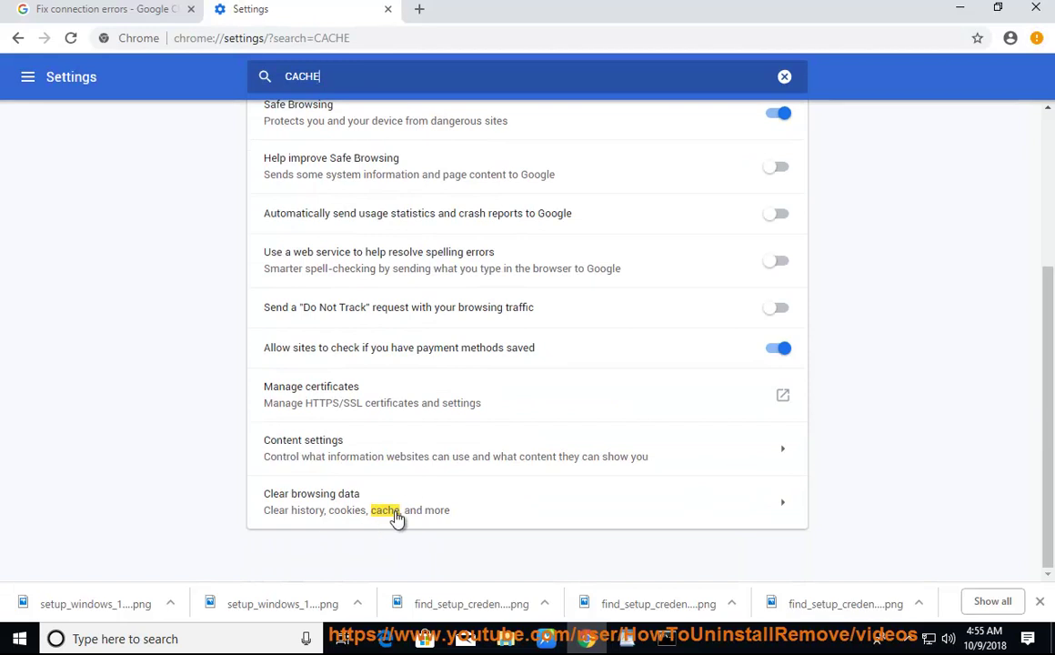
{"action": "left_click", "coordinate": [392, 516]}
{"action": "left_click_drag", "start_coordinate": [727, 228], "coordinate": [728, 341]}
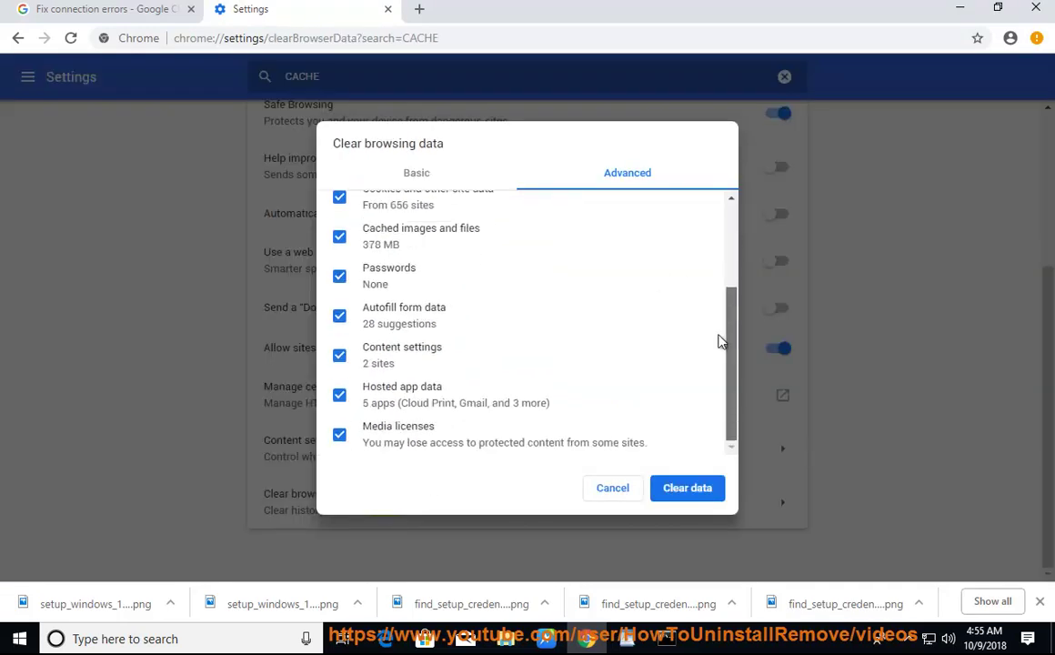
{"action": "left_click", "coordinate": [680, 490]}
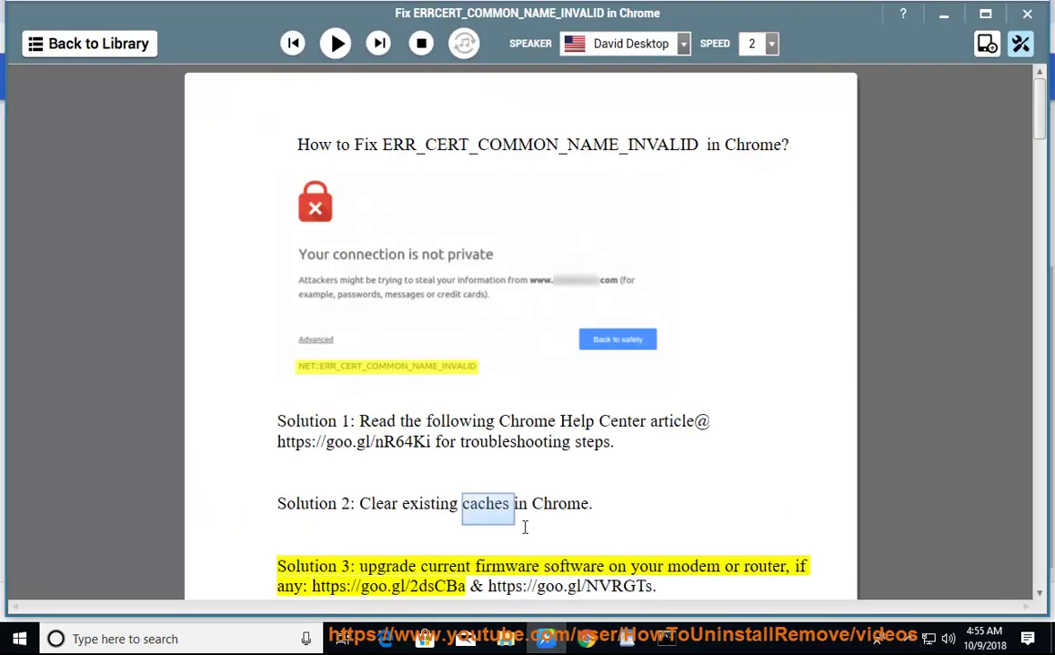
Narrate from Solution 3 to the incognito-mode tip, pause, and select that sentence
{"action": "left_click", "coordinate": [328, 47]}
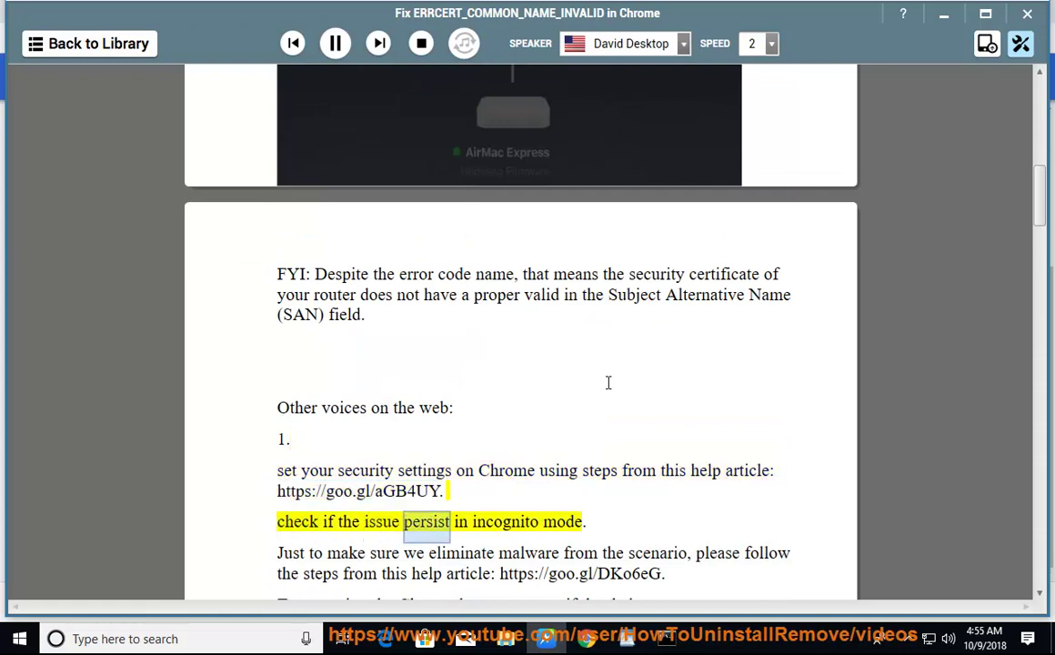
{"action": "left_click", "coordinate": [334, 43]}
{"action": "left_click_drag", "start_coordinate": [599, 522], "coordinate": [203, 523]}
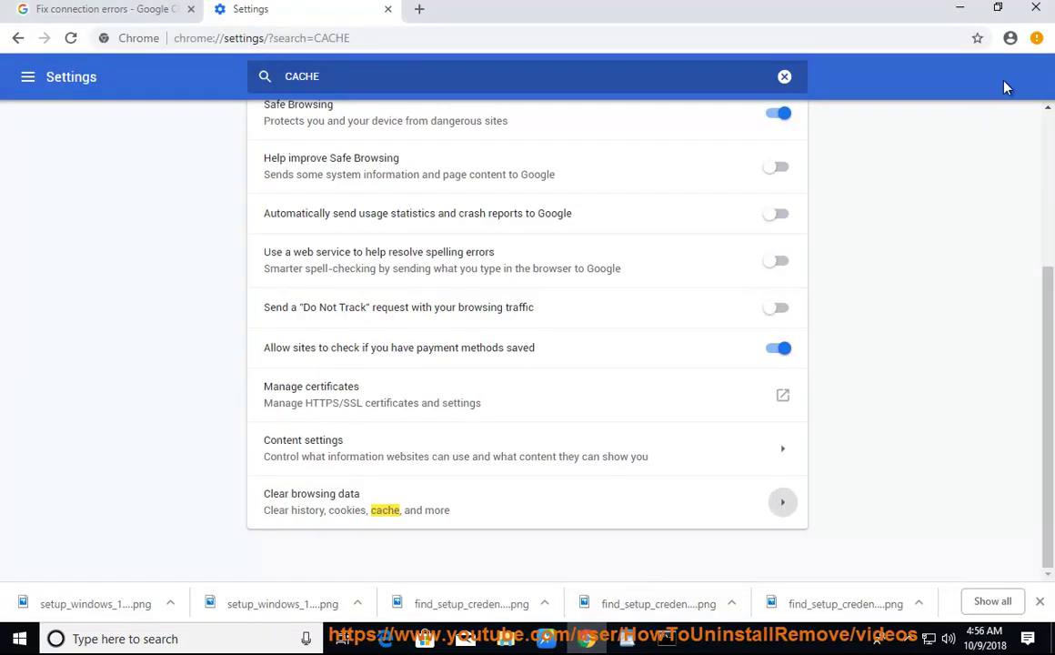
{"action": "left_click", "coordinate": [1036, 37]}
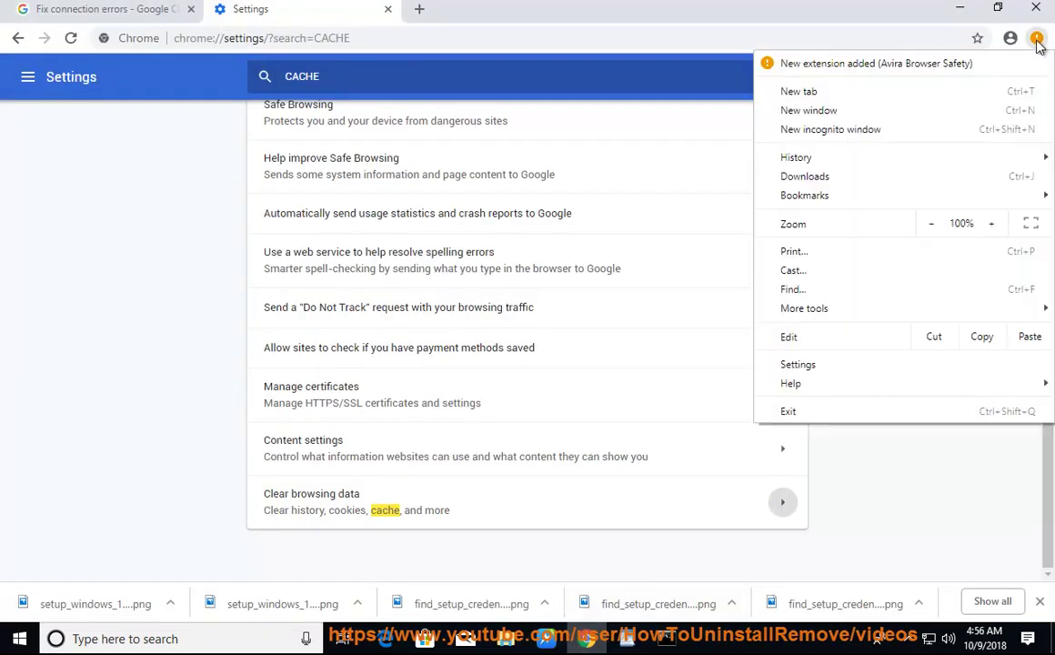
{"action": "left_click", "coordinate": [930, 133]}
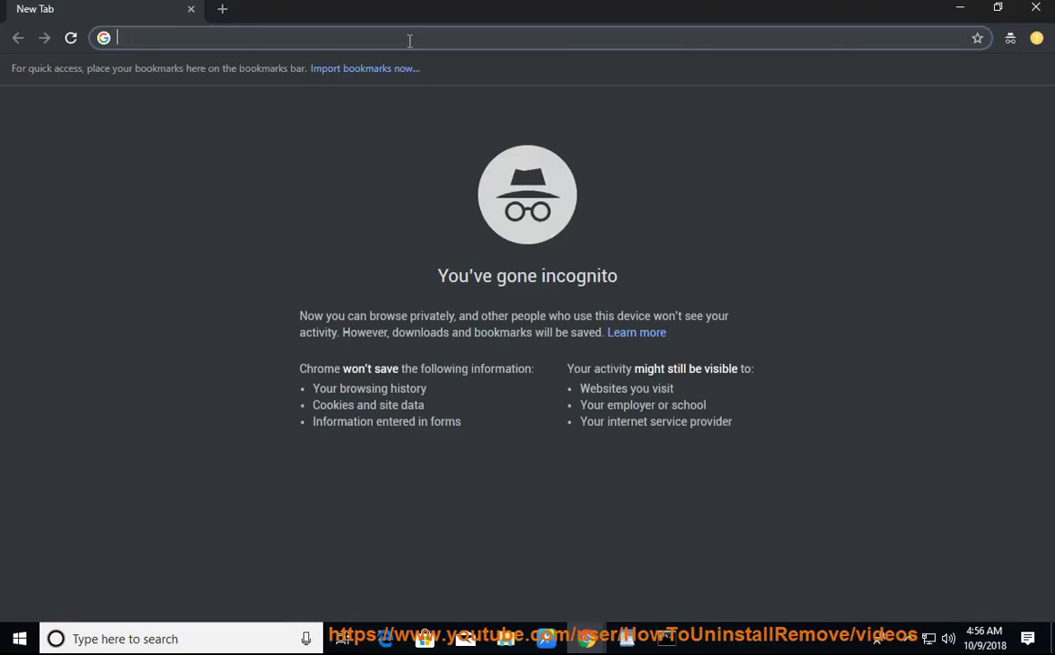
{"action": "type", "text": "WWW.GOOL"}
{"action": "key", "text": "BackSpace"}
{"action": "type", "text": "GLE.COM"}
{"action": "key", "text": "Return"}
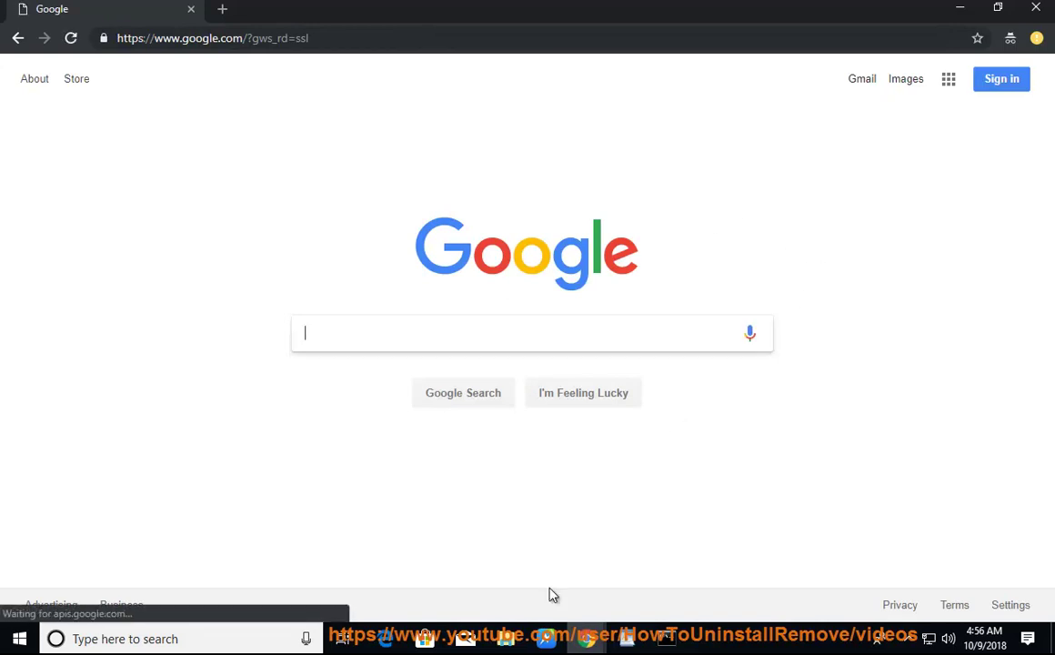
Narrate the malware and Chrome-reset tips, pause, and select the word 'resetting'
{"action": "left_click", "coordinate": [546, 638]}
{"action": "left_click", "coordinate": [530, 521]}
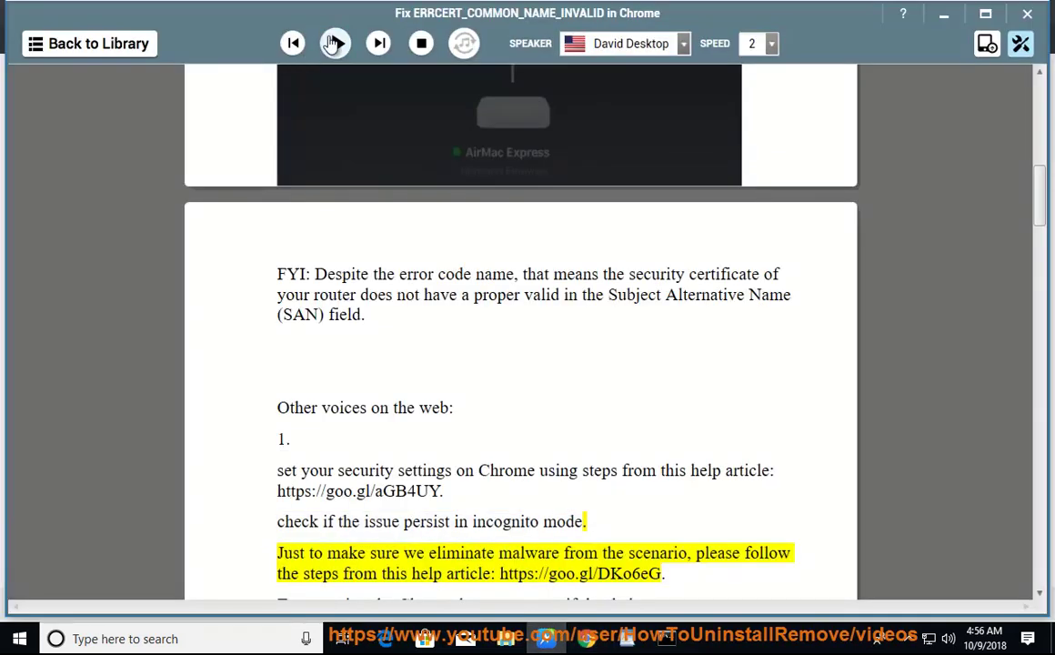
{"action": "left_click", "coordinate": [336, 42]}
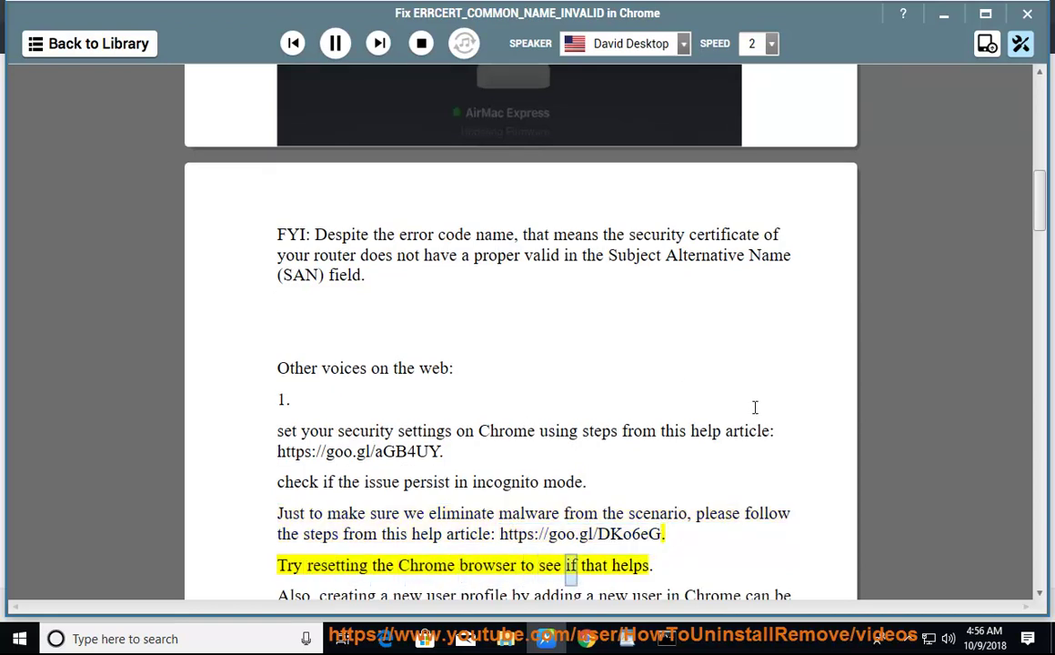
{"action": "left_click", "coordinate": [335, 43]}
{"action": "double_click", "coordinate": [336, 558]}
{"action": "mouse_move", "coordinate": [585, 639]}
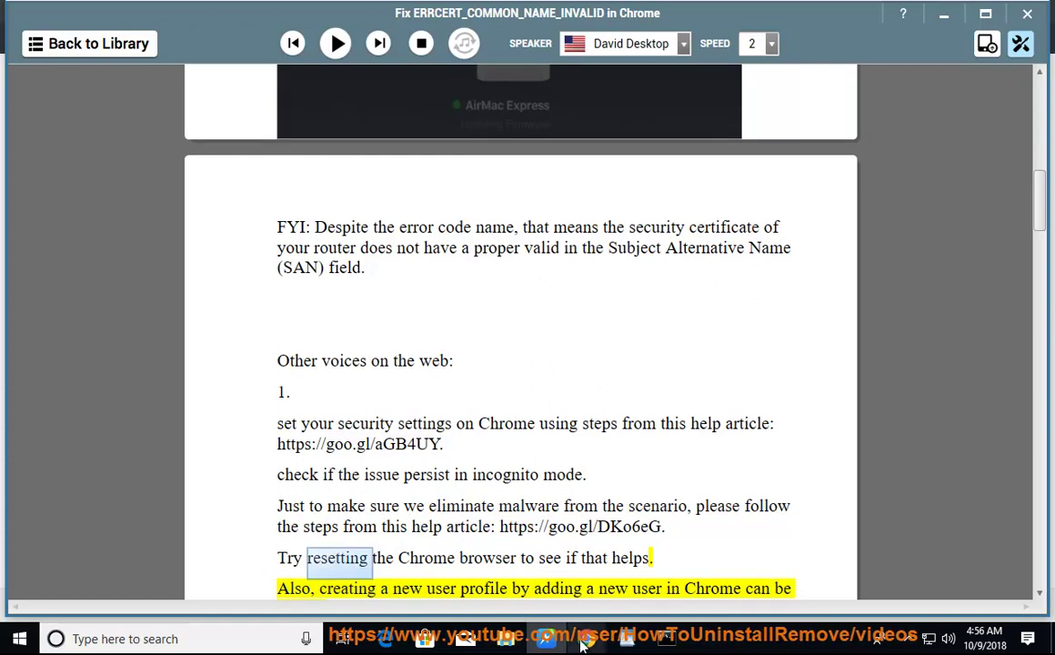
{"action": "left_click", "coordinate": [498, 559]}
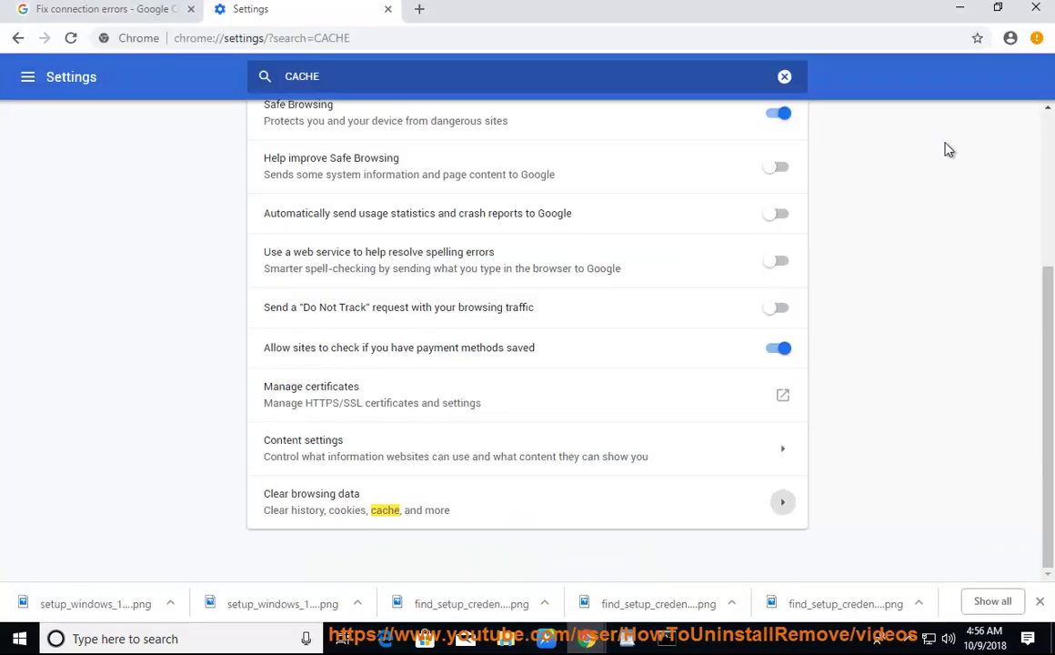
{"action": "left_click", "coordinate": [1036, 37]}
{"action": "left_click", "coordinate": [879, 371]}
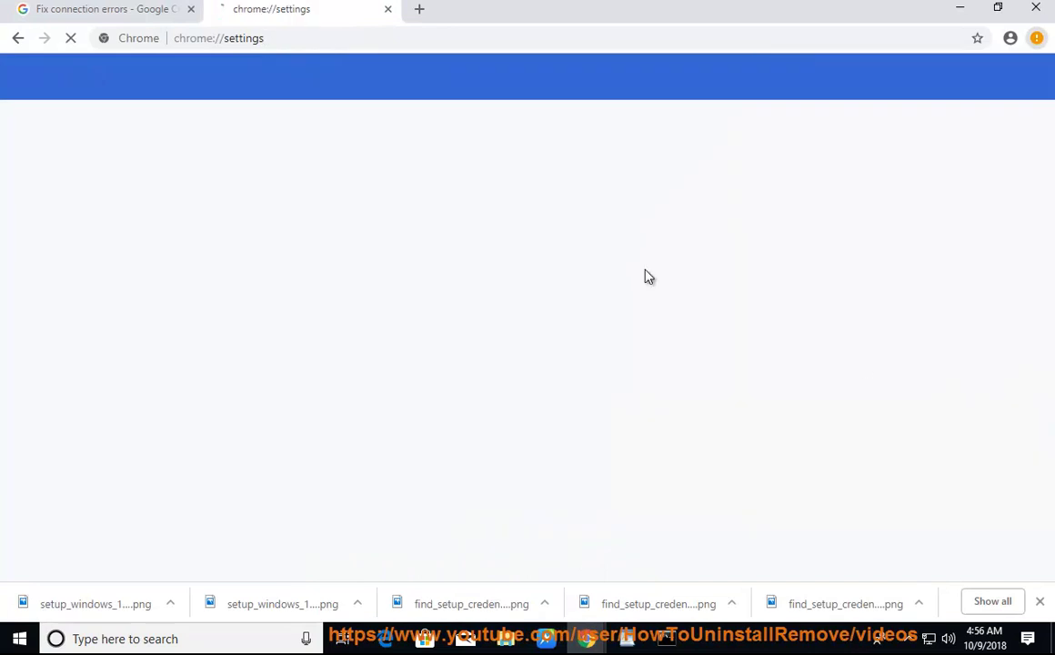
{"action": "left_click", "coordinate": [342, 79]}
{"action": "type", "text": "RESE"}
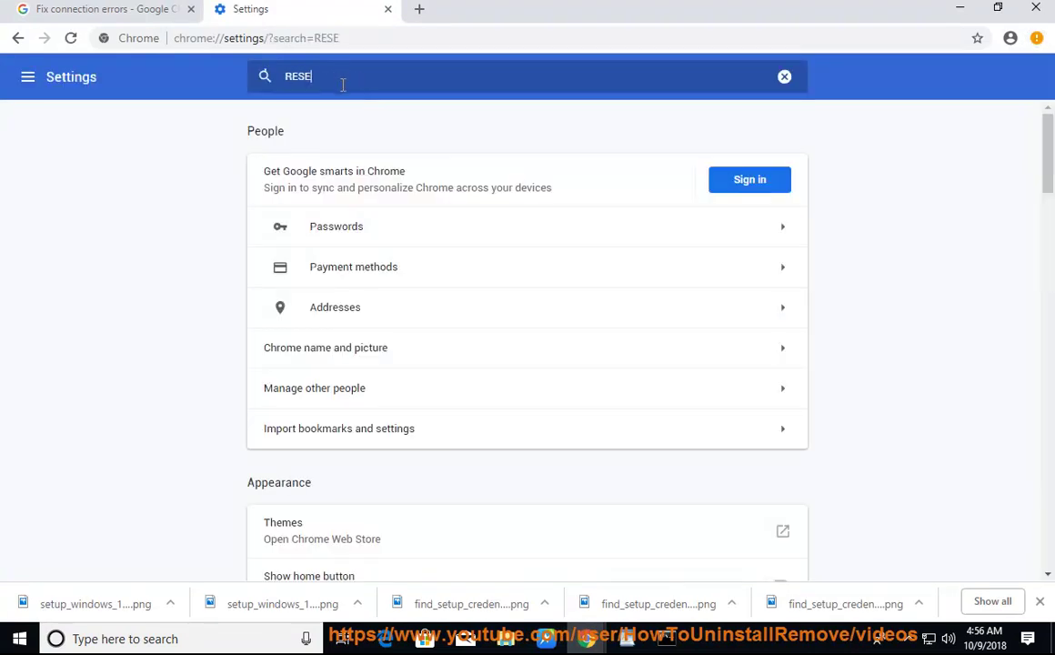
{"action": "type", "text": "T"}
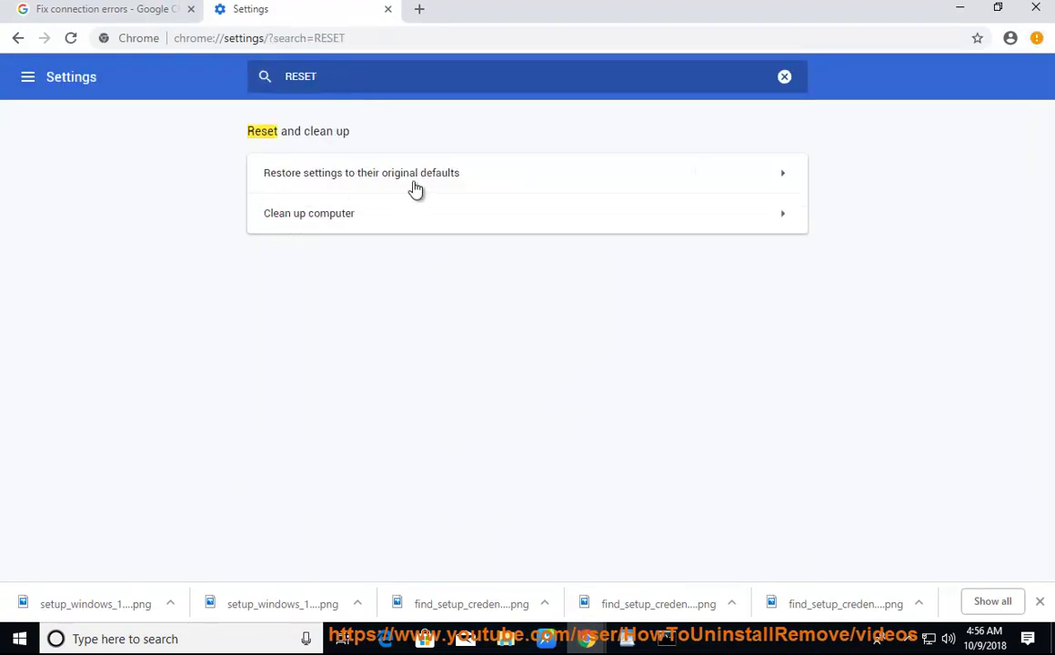
{"action": "left_click", "coordinate": [442, 182]}
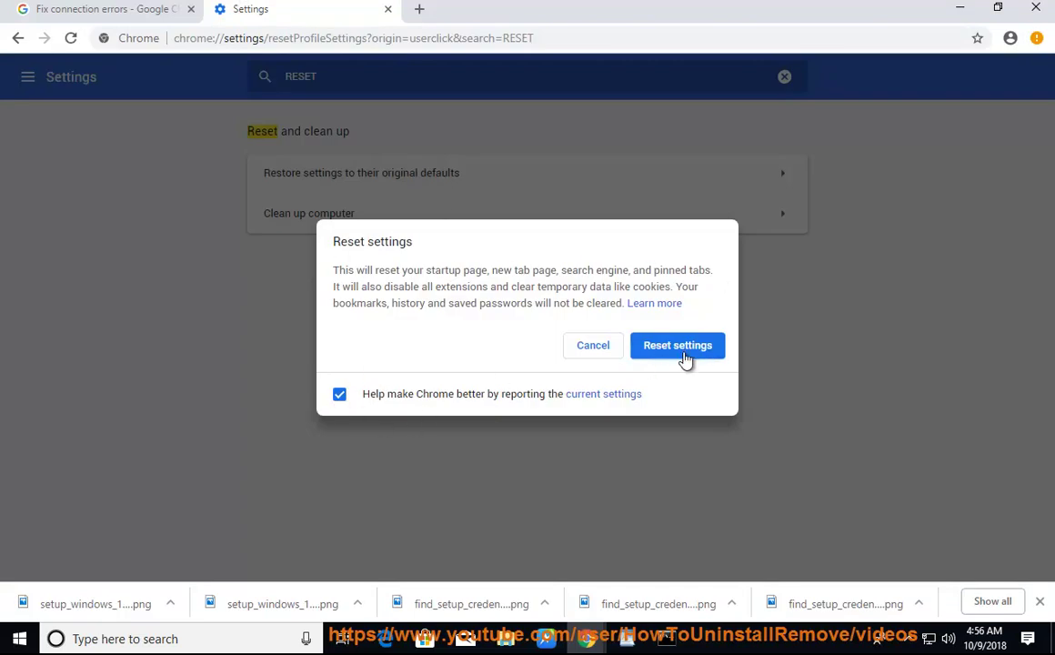
{"action": "left_click", "coordinate": [585, 347]}
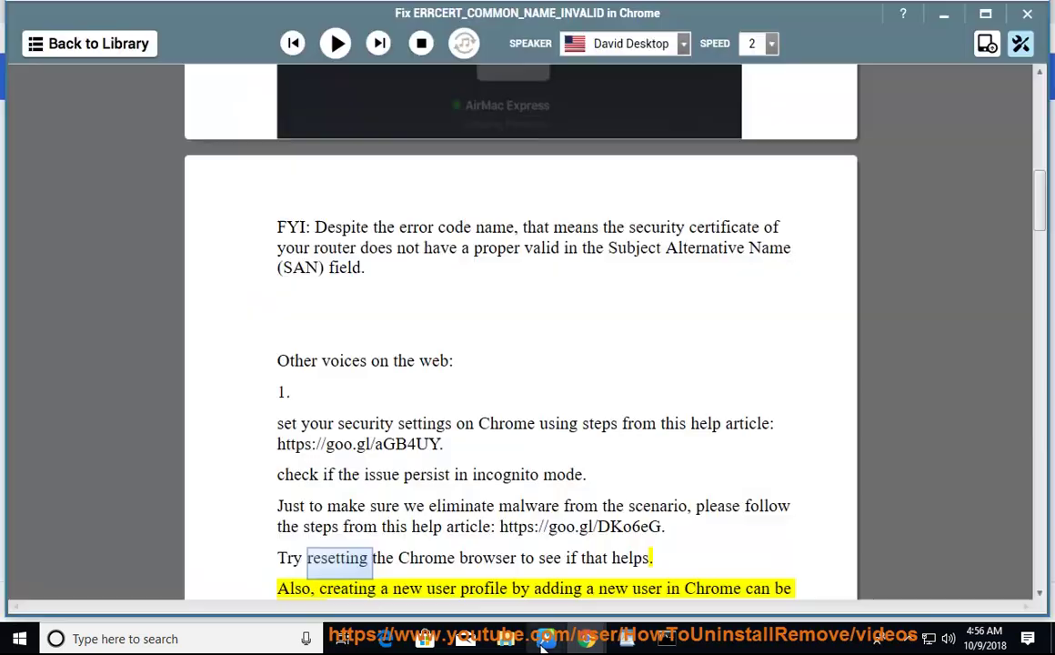
Narrate the new-user-profile tip and highlight the word 'profile'
{"action": "left_click", "coordinate": [334, 48]}
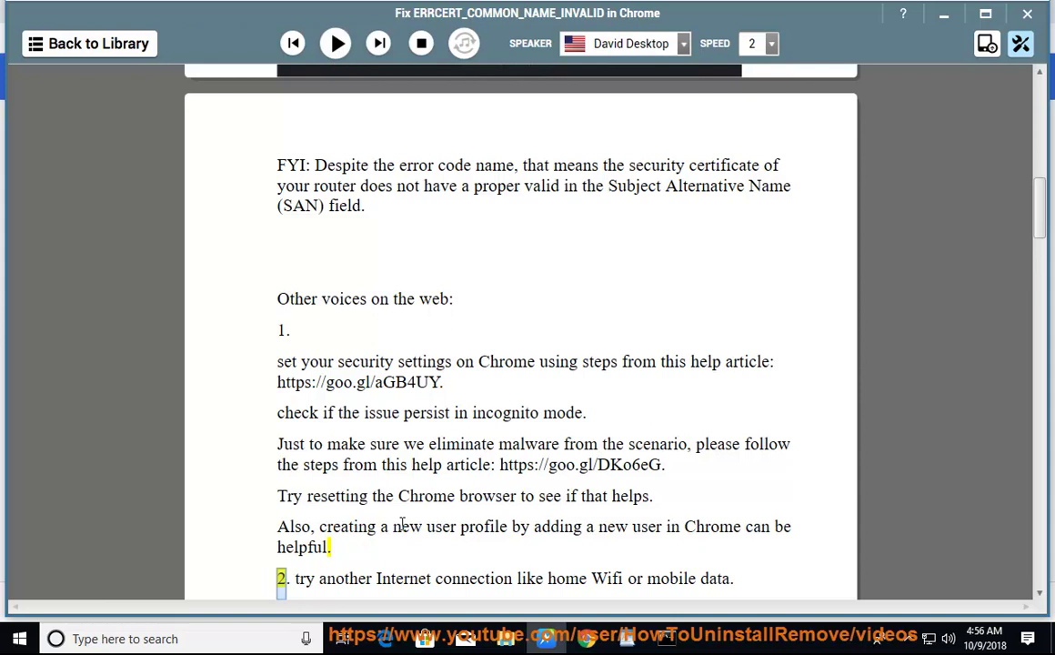
{"action": "double_click", "coordinate": [464, 528]}
{"action": "mouse_move", "coordinate": [587, 638]}
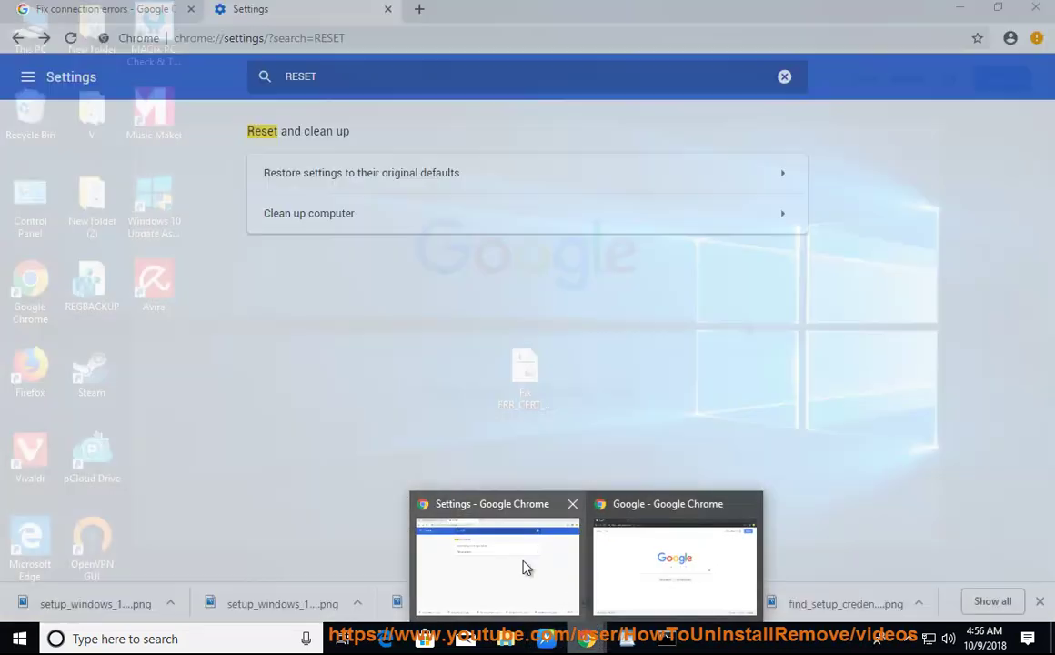
Open Chrome's Manage people window from the profile menu
{"action": "left_click", "coordinate": [522, 565]}
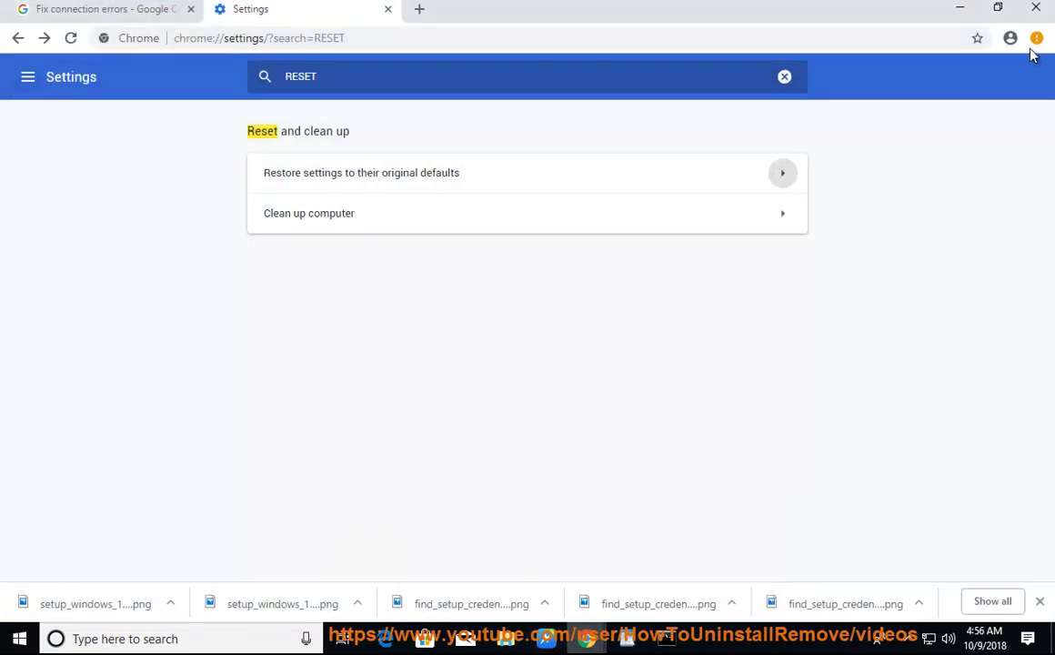
{"action": "left_click", "coordinate": [1036, 38]}
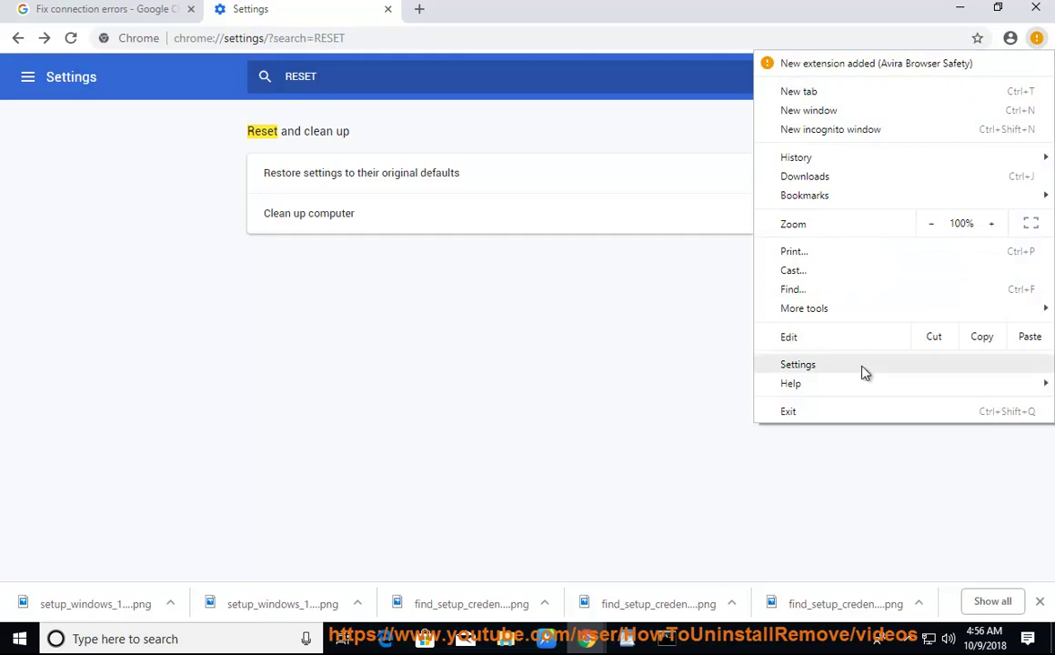
{"action": "left_click", "coordinate": [1011, 38]}
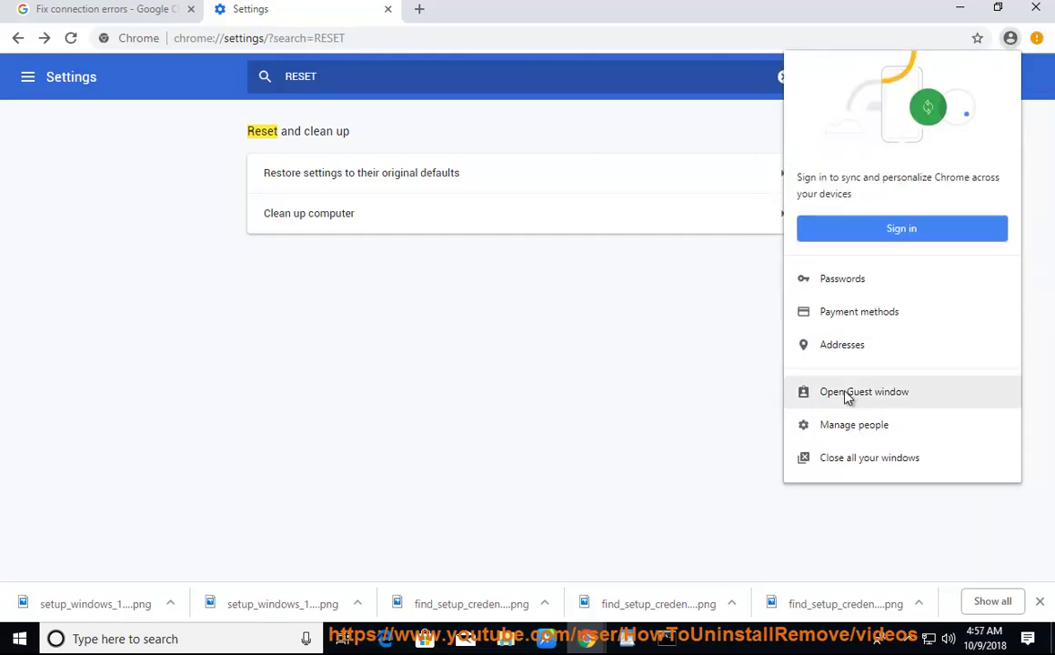
{"action": "left_click", "coordinate": [860, 427]}
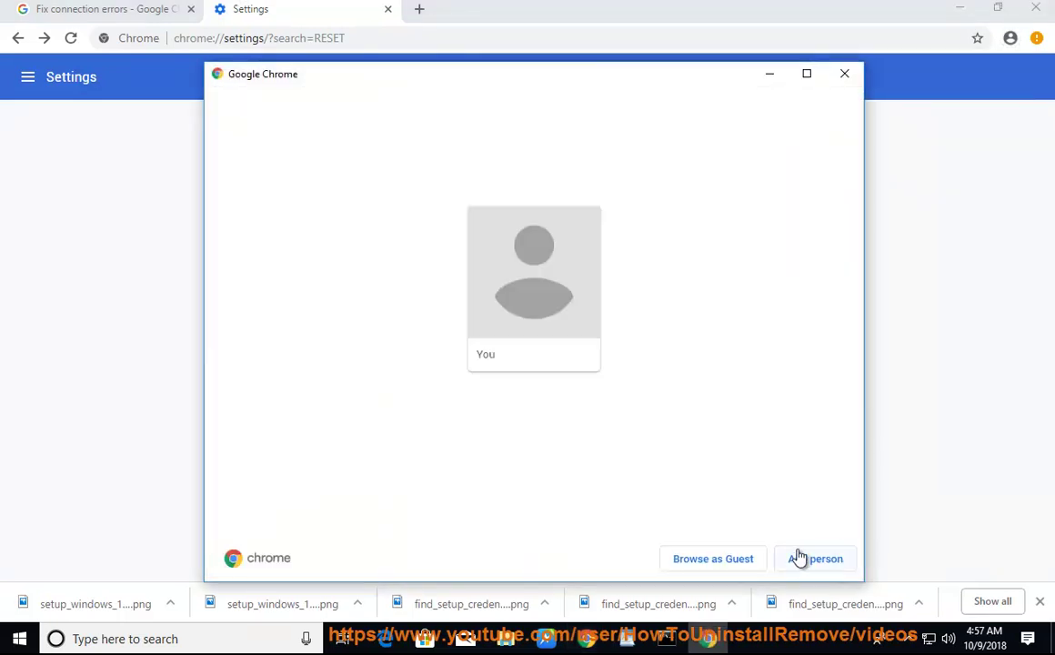
Add a person named Person 23 with the burger avatar, then close the people window
{"action": "left_click", "coordinate": [824, 559]}
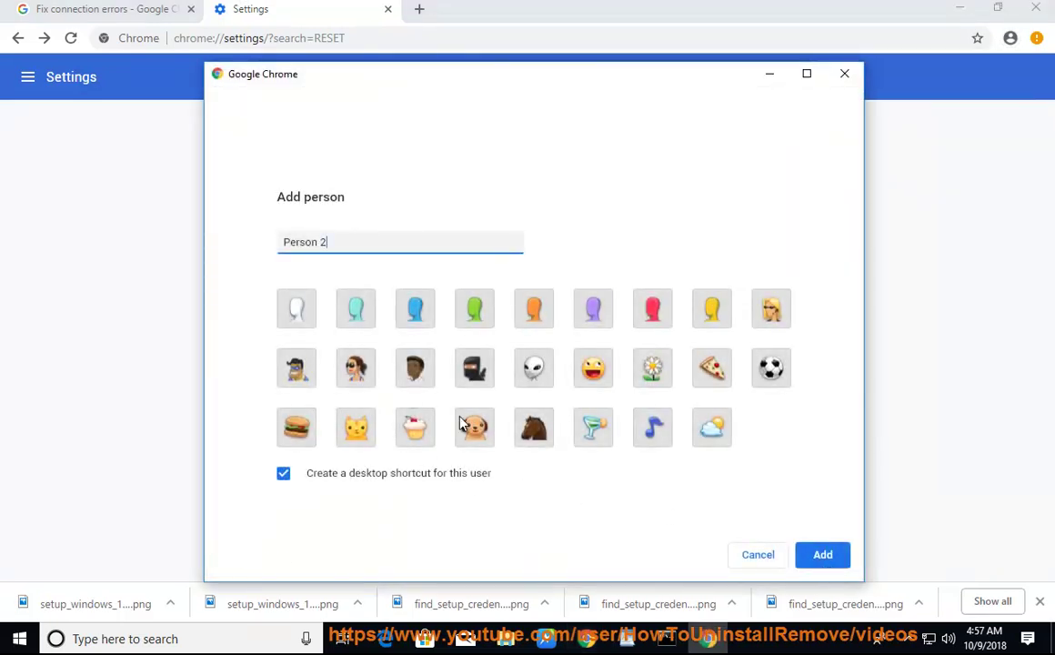
{"action": "left_click", "coordinate": [299, 429]}
{"action": "left_click", "coordinate": [345, 242]}
{"action": "type", "text": "3"}
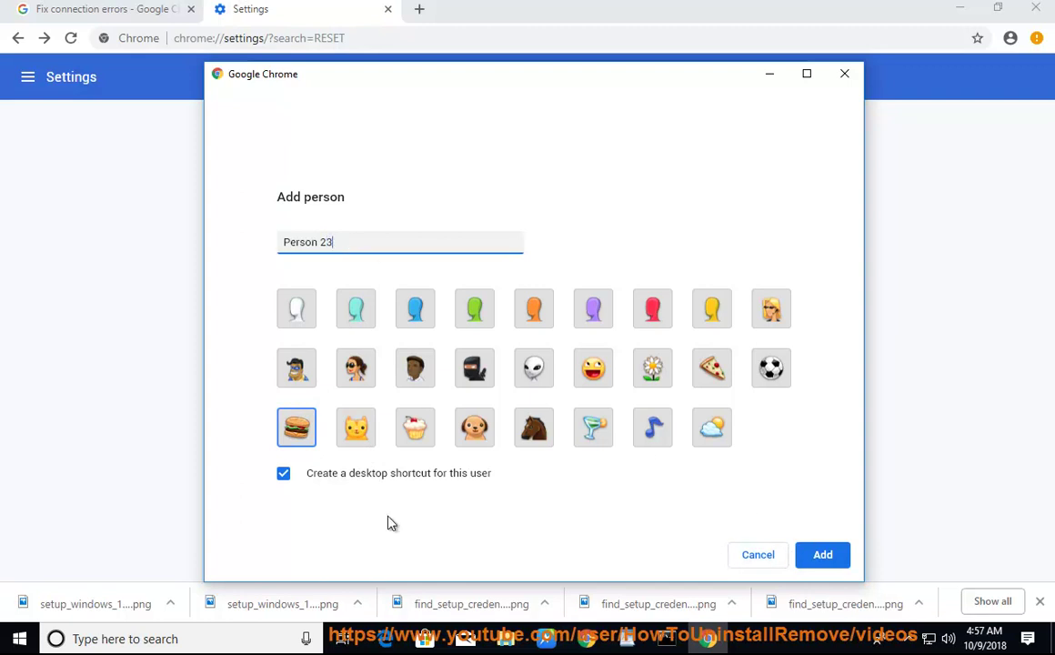
{"action": "left_click", "coordinate": [390, 502]}
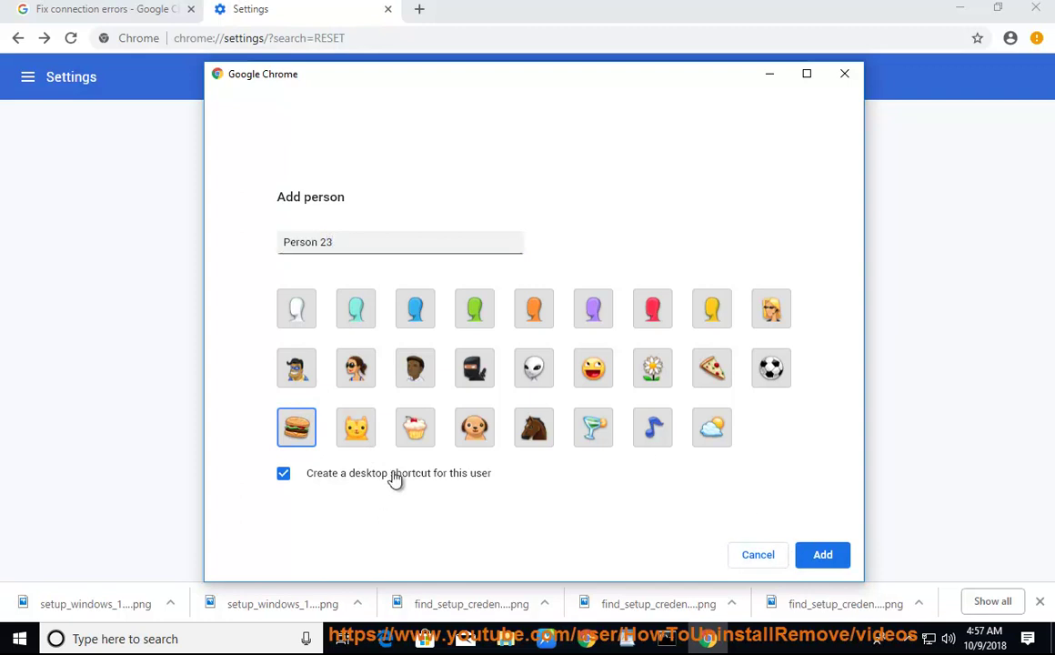
{"action": "left_click", "coordinate": [800, 556]}
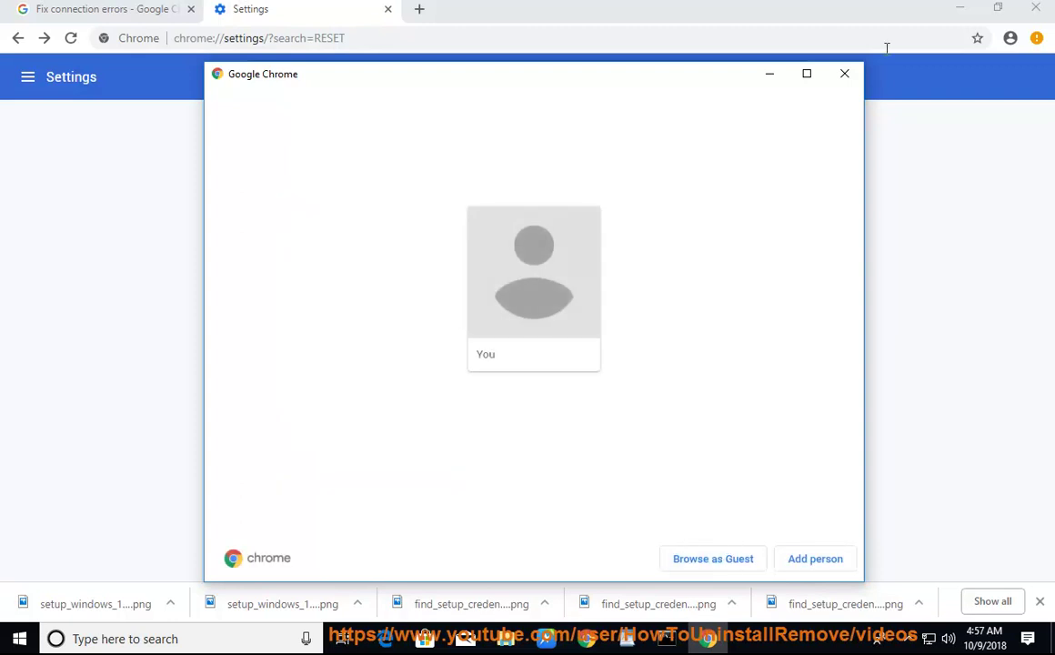
{"action": "left_click", "coordinate": [843, 75]}
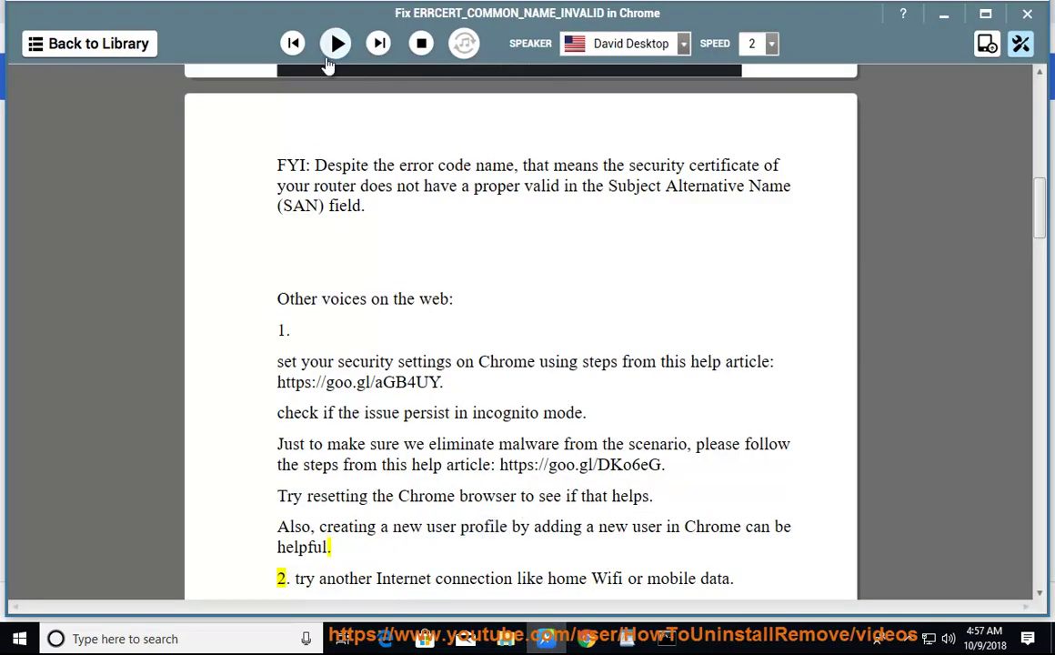
Resume the read-aloud through tips 2–4, briefly checking the taskbar network connections list
{"action": "left_click", "coordinate": [333, 55]}
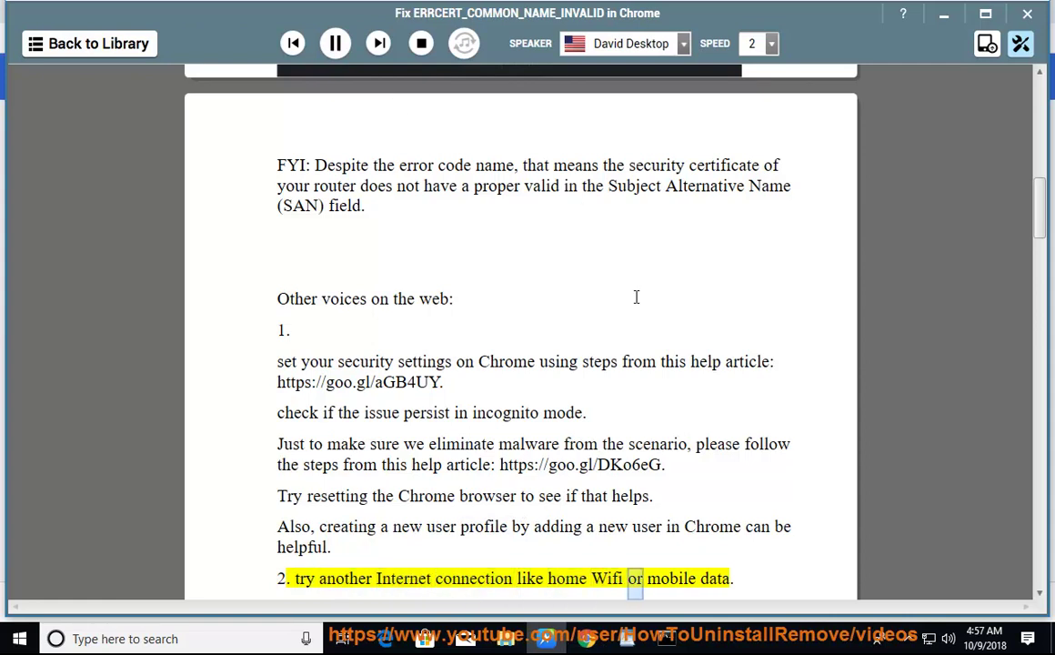
{"action": "left_click", "coordinate": [929, 643]}
{"action": "left_click", "coordinate": [548, 509]}
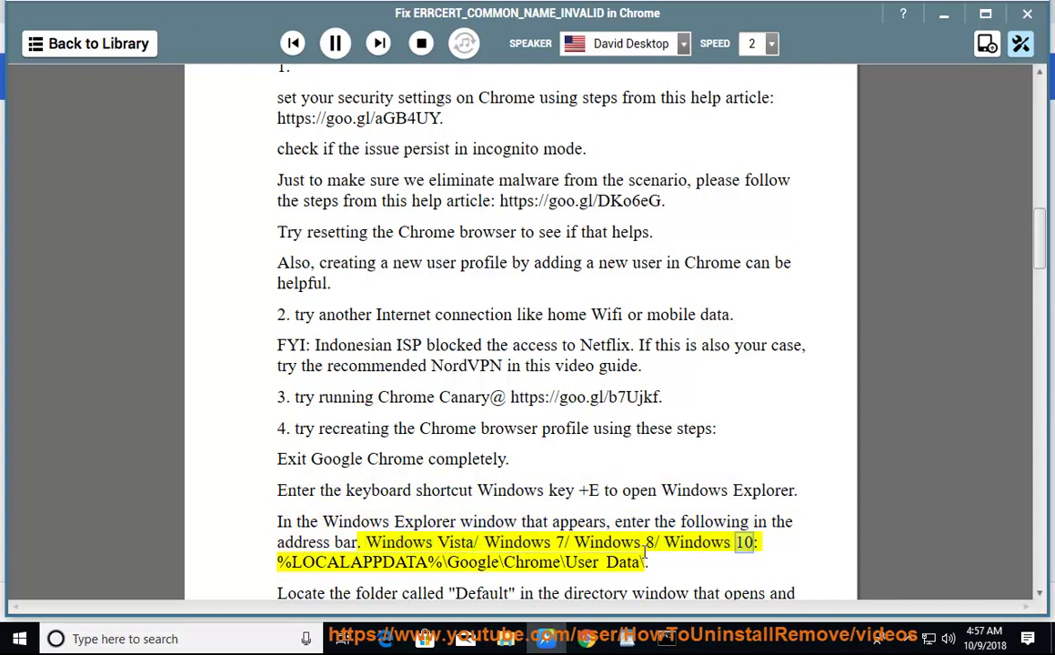
{"action": "mouse_move", "coordinate": [585, 638]}
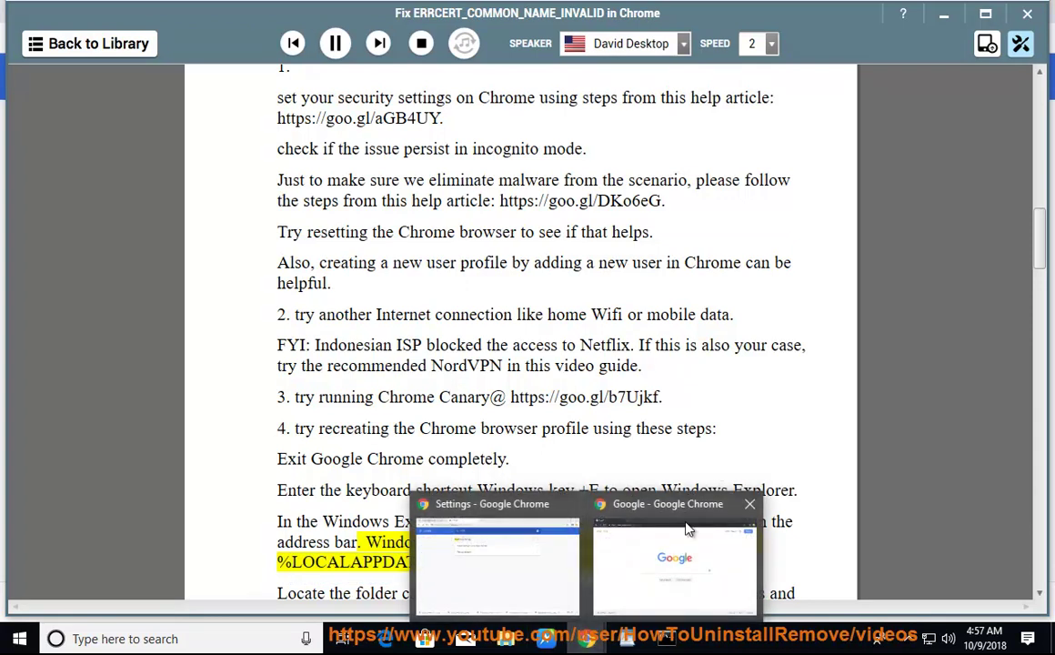
Exit Chrome from its three-dot menu, then pause the NaturalReader read-aloud
{"action": "left_click", "coordinate": [605, 504]}
{"action": "left_click", "coordinate": [1037, 39]}
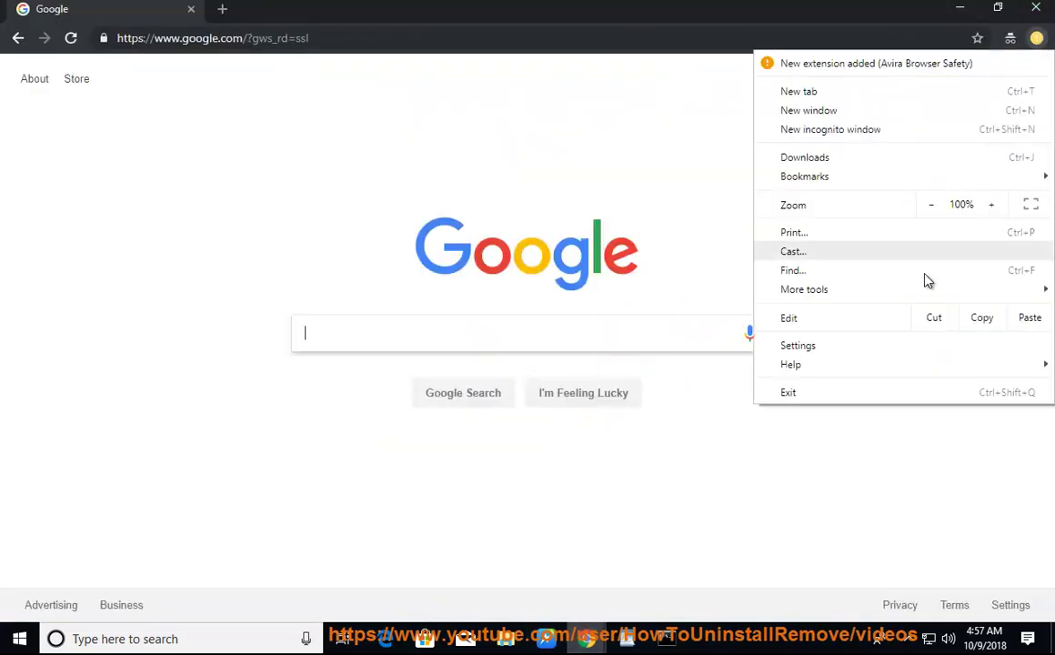
{"action": "left_click", "coordinate": [883, 393]}
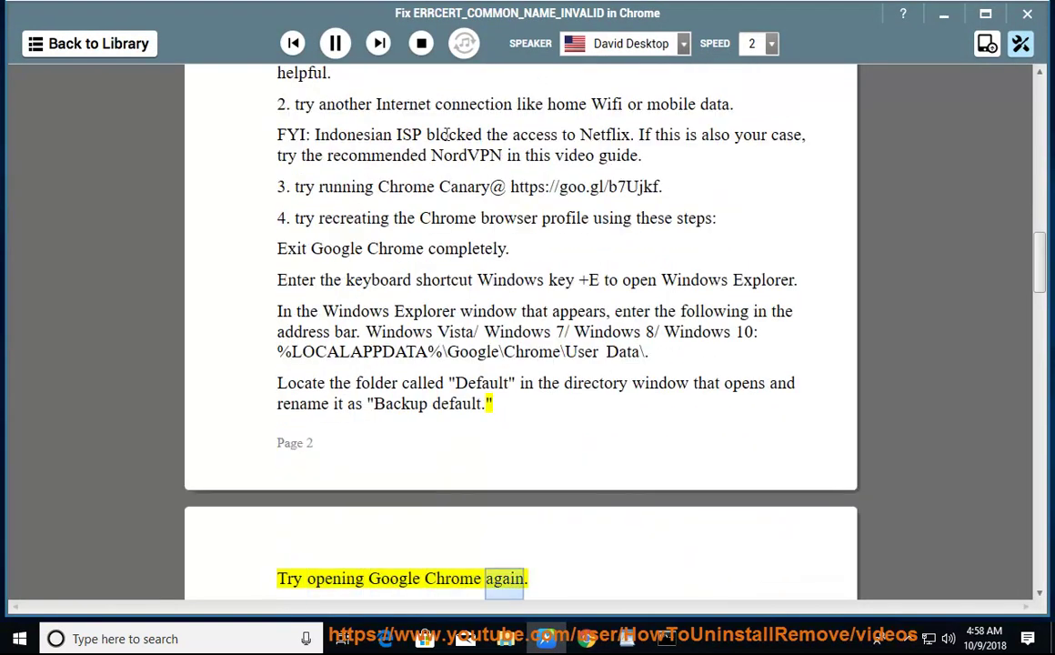
{"action": "left_click", "coordinate": [334, 43]}
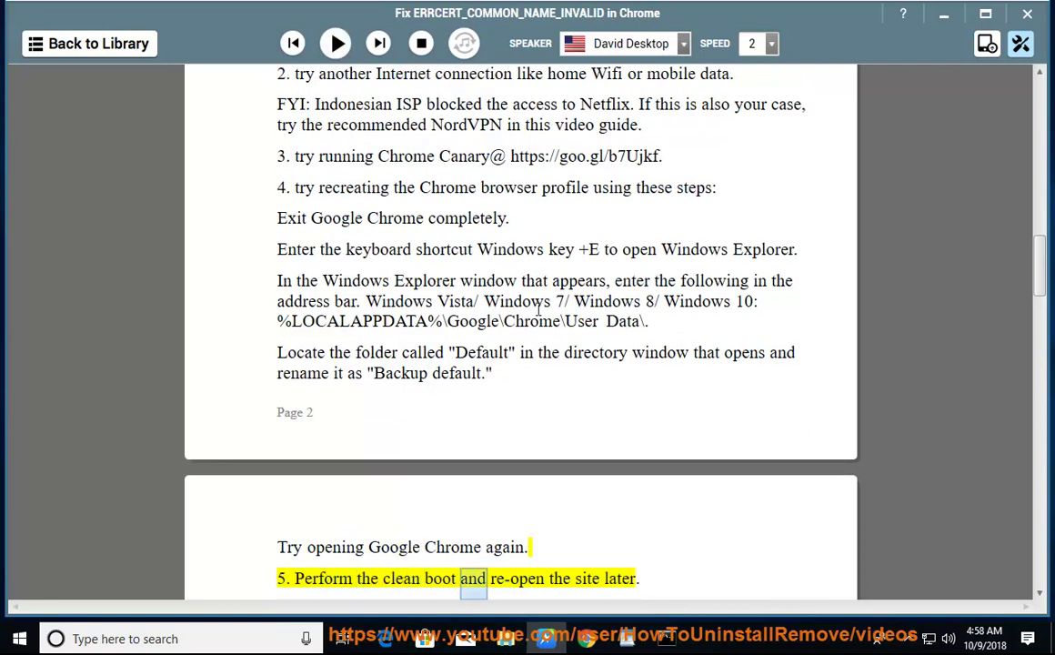
Copy the %LOCALAPPDATA%\Google\Chrome\User Data\ path from the guide and open it via Windows search
{"action": "left_click_drag", "start_coordinate": [645, 322], "coordinate": [278, 320]}
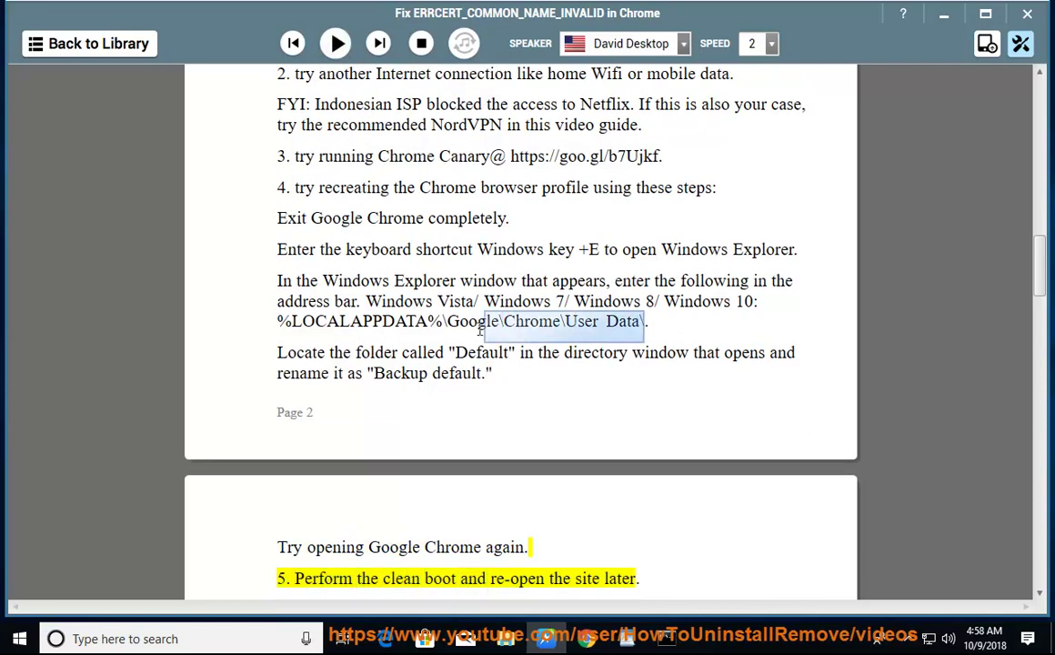
{"action": "right_click", "coordinate": [307, 320]}
{"action": "left_click", "coordinate": [355, 370]}
{"action": "left_click", "coordinate": [257, 638]}
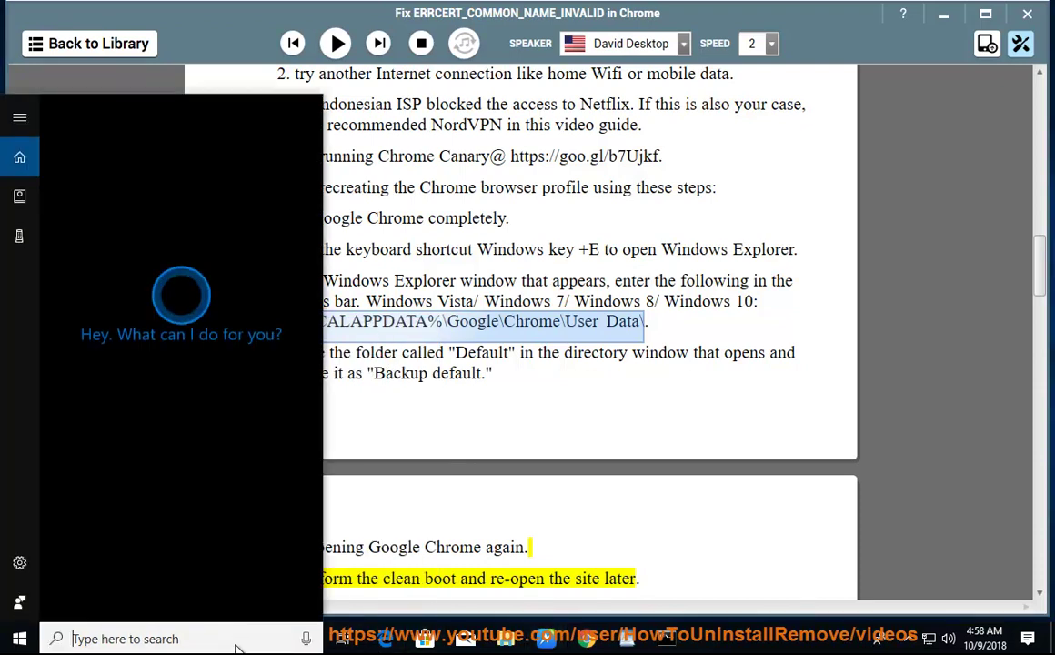
{"action": "right_click", "coordinate": [236, 638]}
{"action": "left_click", "coordinate": [235, 601]}
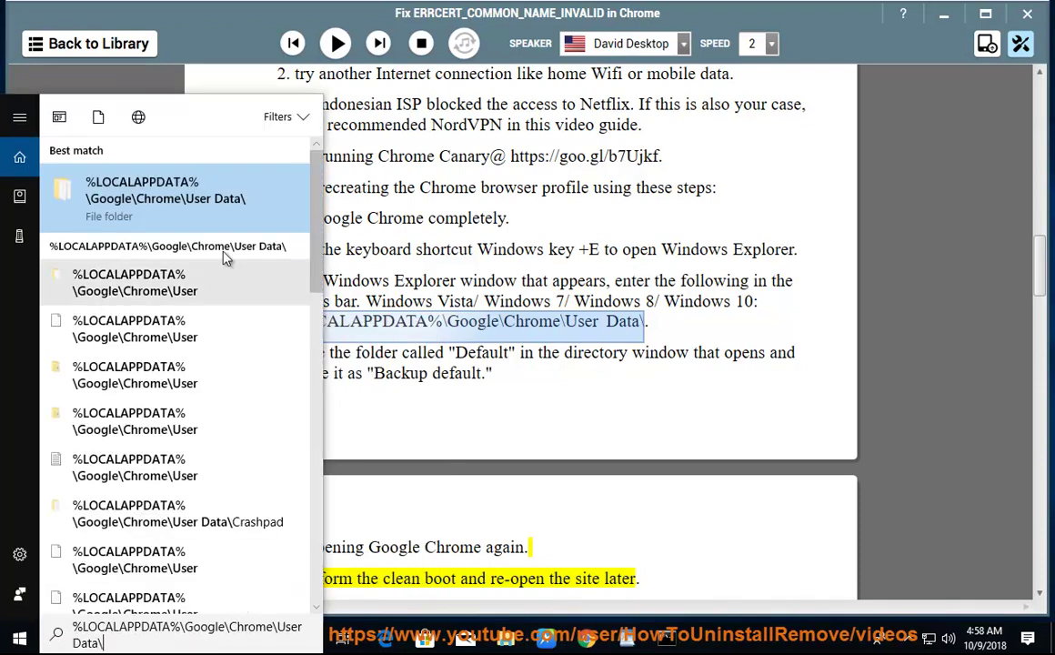
{"action": "left_click", "coordinate": [217, 204]}
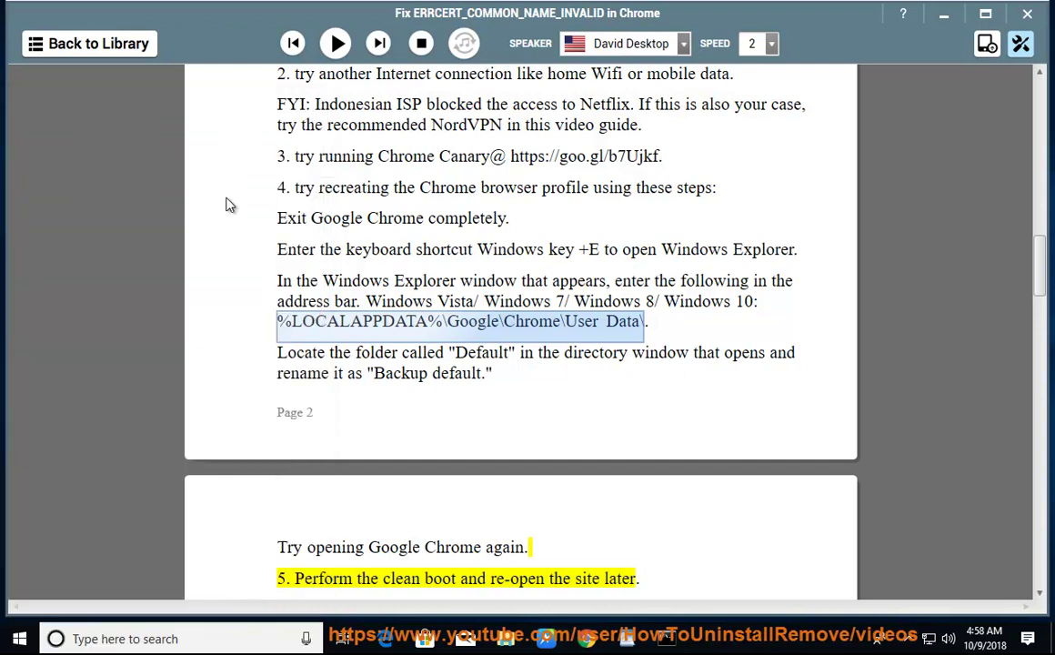
Show the User Data folder as large icons and start renaming the Default folder
{"action": "left_click_drag", "start_coordinate": [732, 132], "coordinate": [790, 418]}
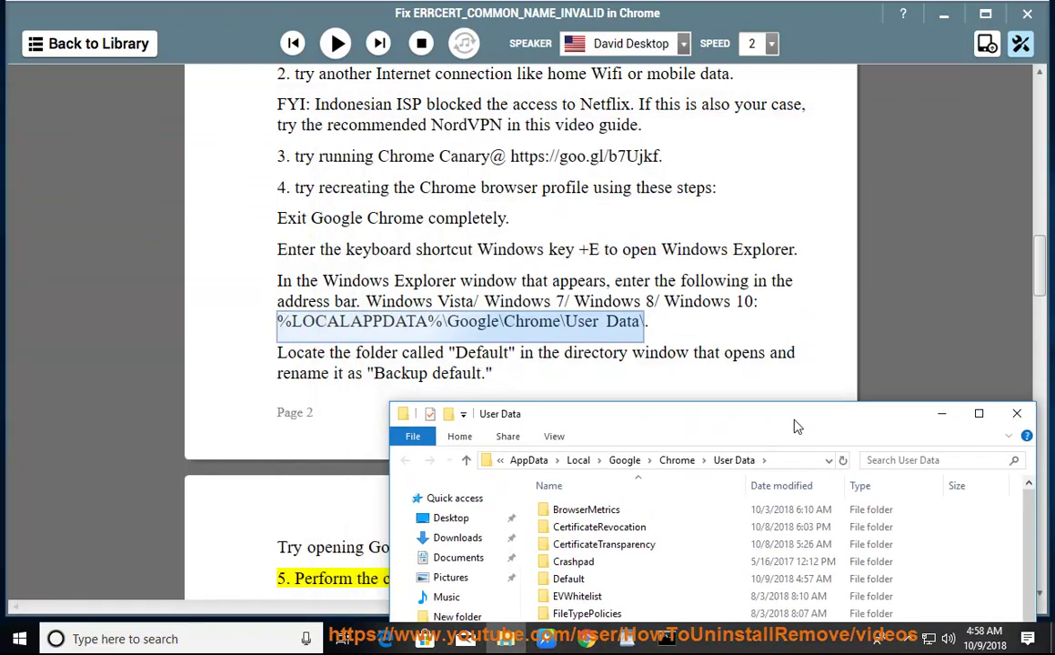
{"action": "left_click", "coordinate": [472, 618]}
{"action": "left_click_drag", "start_coordinate": [702, 414], "coordinate": [689, 85]}
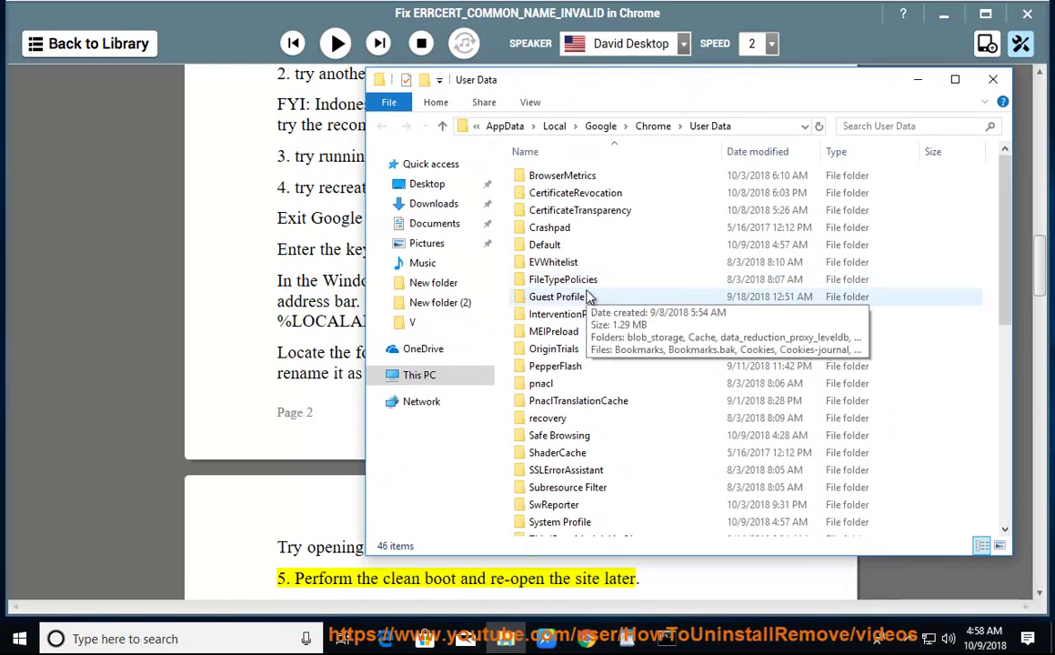
{"action": "left_click", "coordinate": [564, 246]}
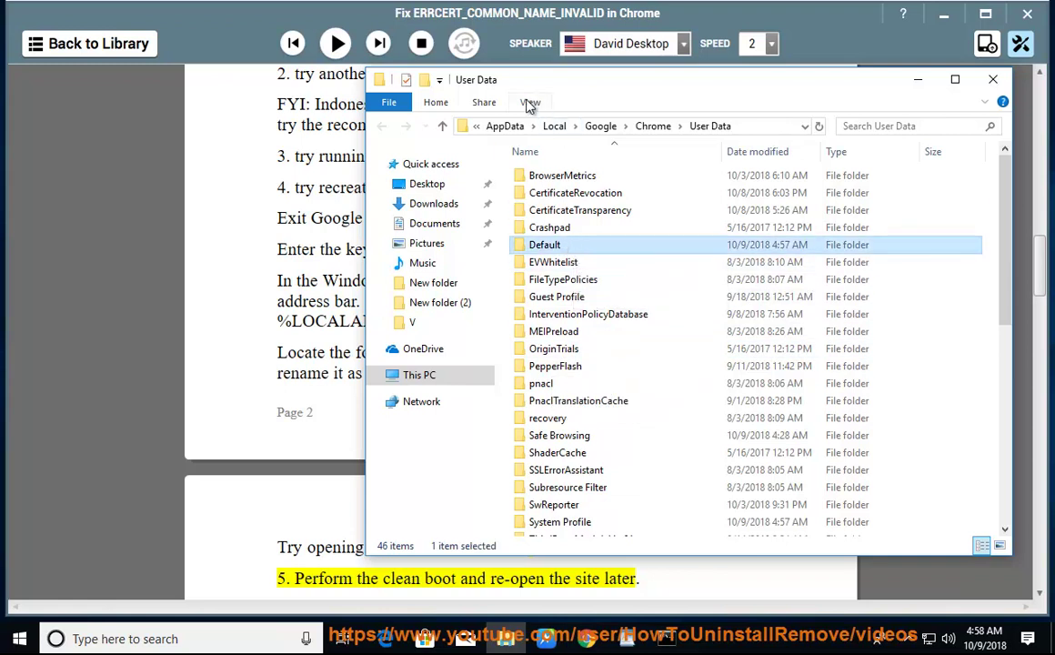
{"action": "left_click", "coordinate": [529, 103]}
{"action": "left_click", "coordinate": [627, 127]}
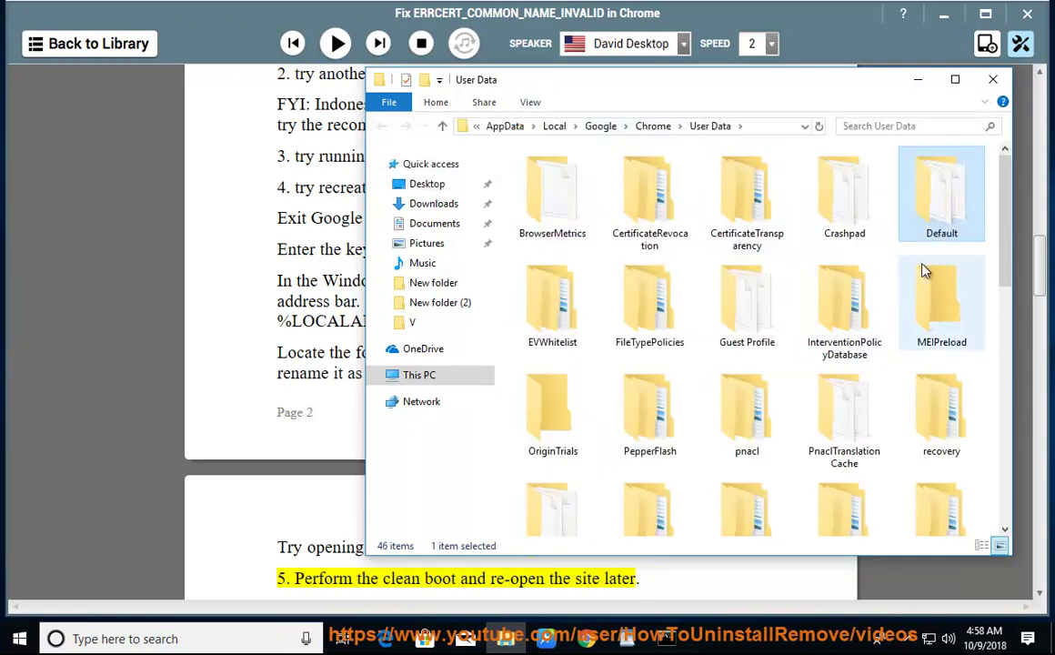
{"action": "right_click", "coordinate": [946, 200]}
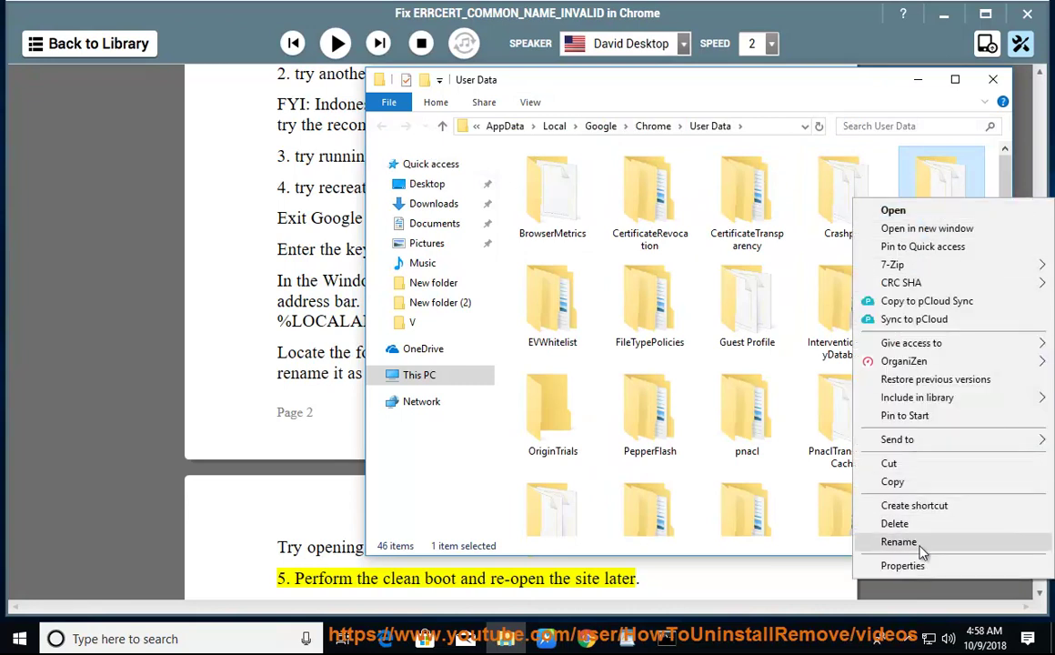
{"action": "left_click", "coordinate": [899, 542]}
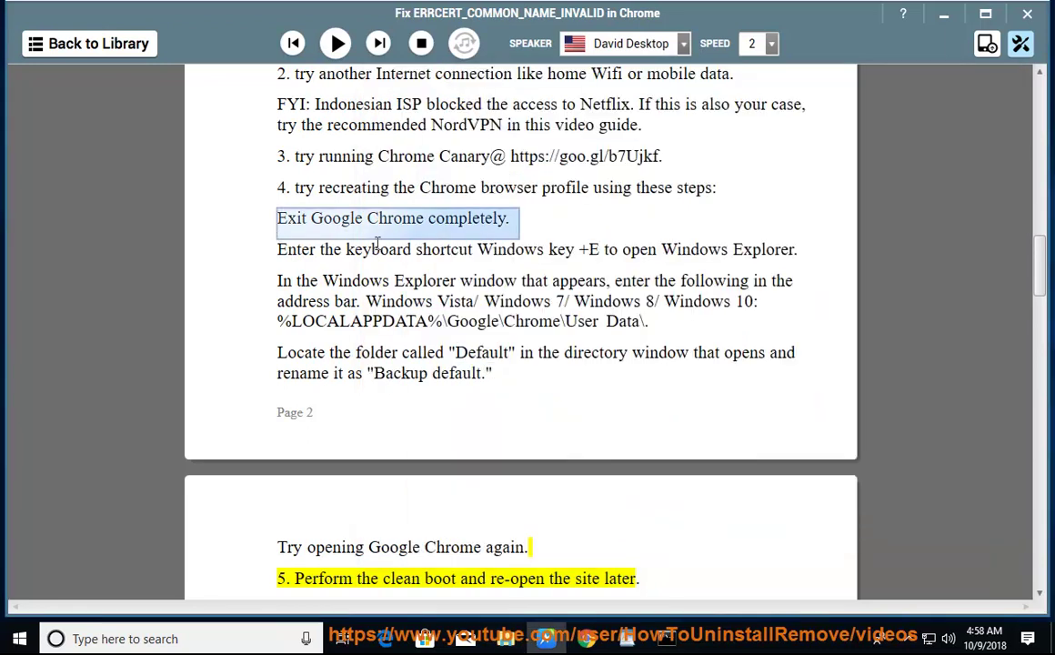
Read the guide aloud through the clean-boot and antivirus TLS-scanning notes, then pause and scroll back
{"action": "left_click", "coordinate": [336, 43]}
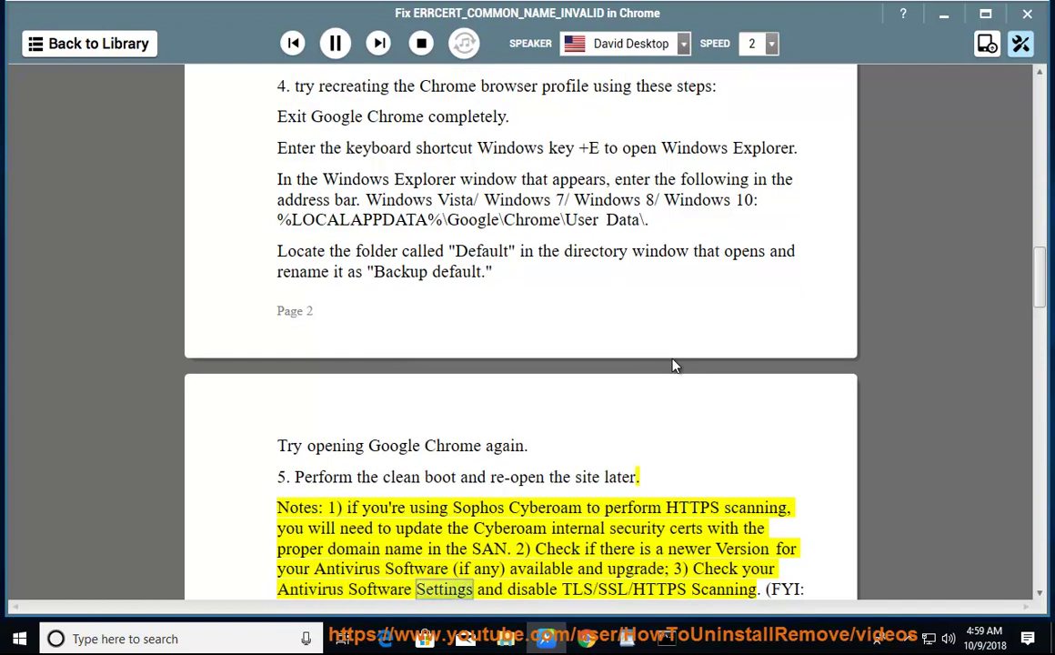
{"action": "scroll", "coordinate": [674, 360], "scroll_direction": "down", "scroll_amount": 1}
{"action": "scroll", "coordinate": [674, 360], "scroll_direction": "down", "scroll_amount": 1}
{"action": "scroll", "coordinate": [611, 332], "scroll_direction": "down", "scroll_amount": 1}
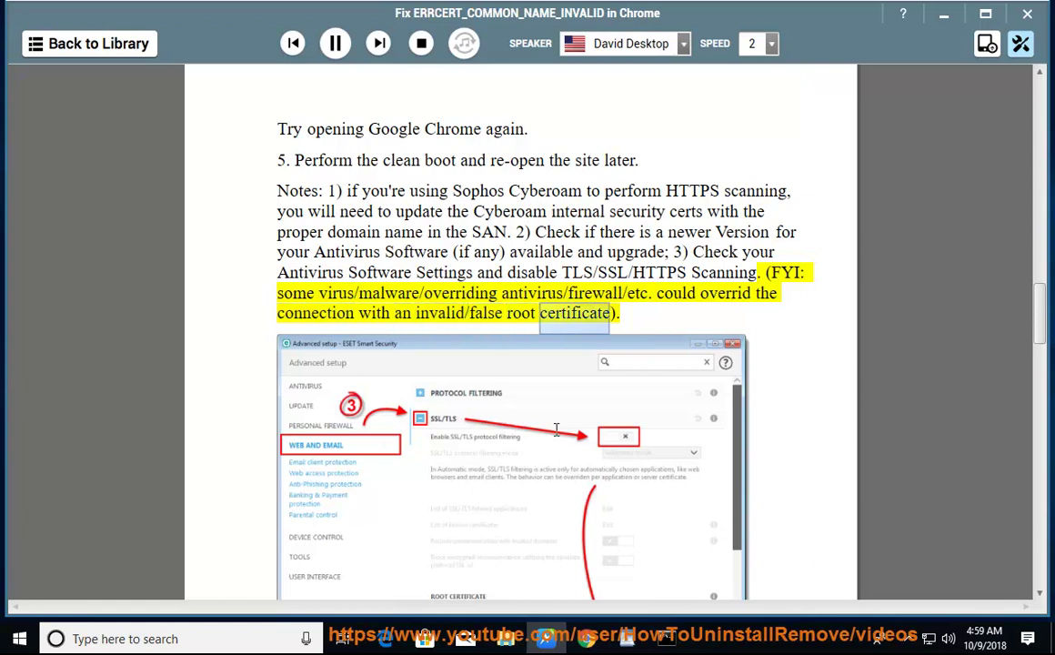
{"action": "left_click", "coordinate": [333, 42]}
{"action": "scroll", "coordinate": [432, 173], "scroll_direction": "up", "scroll_amount": 1}
{"action": "scroll", "coordinate": [428, 191], "scroll_direction": "up", "scroll_amount": 1}
{"action": "scroll", "coordinate": [422, 208], "scroll_direction": "up", "scroll_amount": 1}
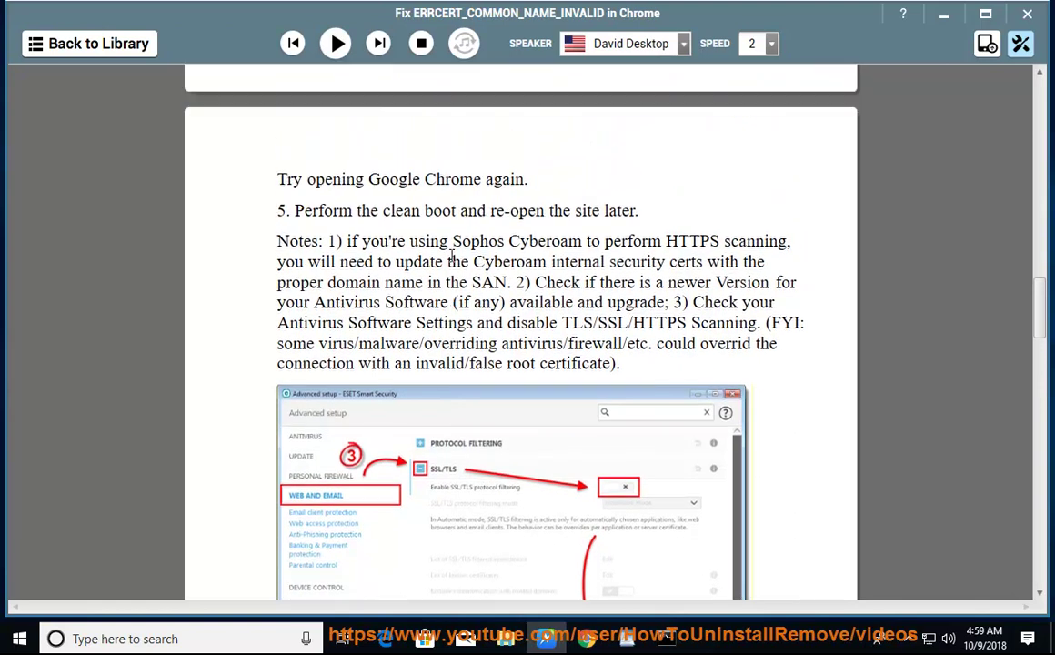
In MSCONFIG, set Selective startup, hide Microsoft services, disable all others, and apply
{"action": "left_click_drag", "start_coordinate": [455, 210], "coordinate": [300, 210]}
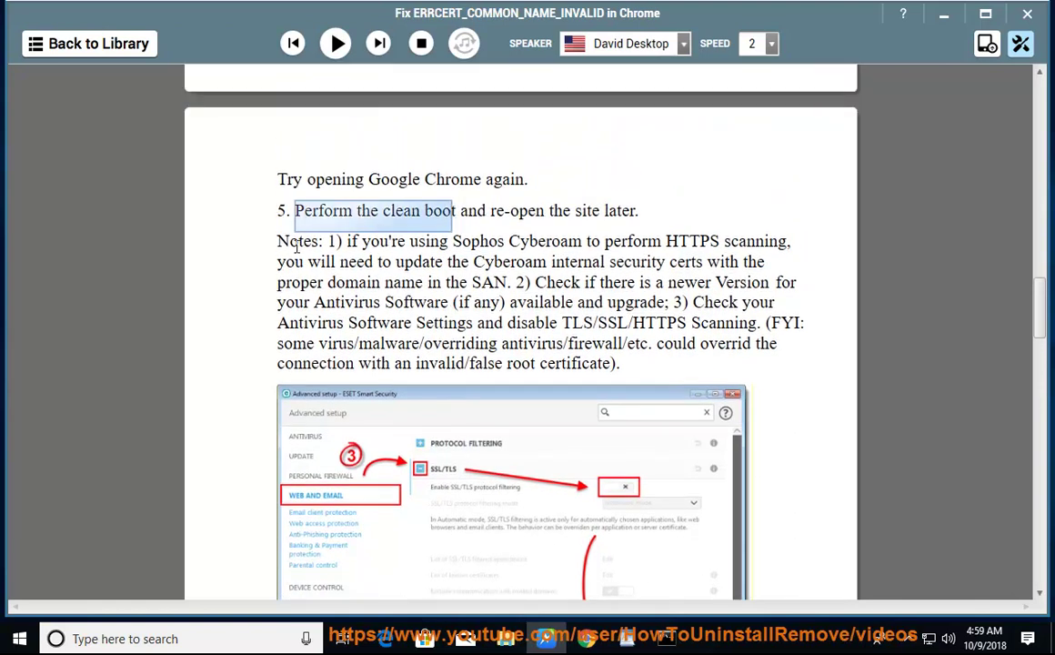
{"action": "key", "text": "super+r"}
{"action": "left_click", "coordinate": [321, 535]}
{"action": "left_click", "coordinate": [262, 563]}
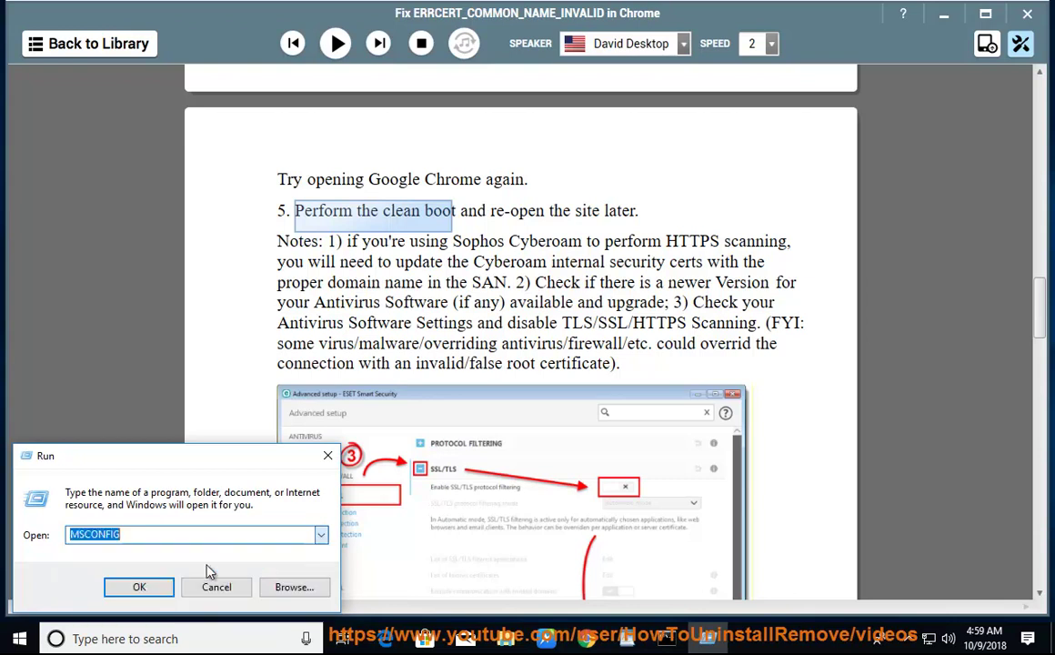
{"action": "left_click", "coordinate": [118, 588]}
{"action": "left_click", "coordinate": [325, 306]}
{"action": "left_click", "coordinate": [398, 188]}
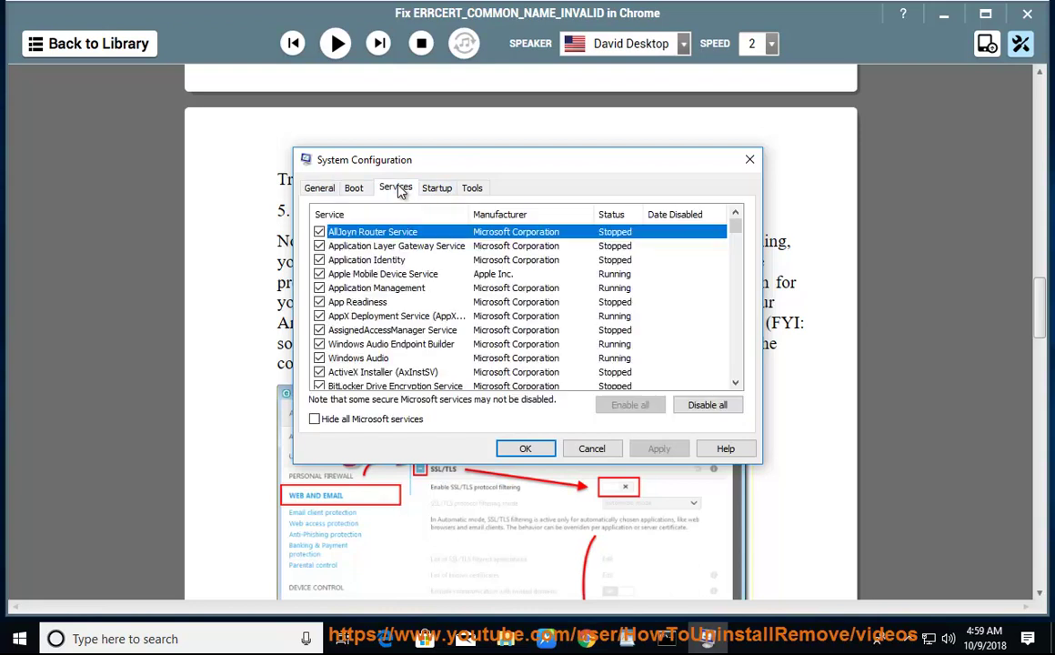
{"action": "left_click", "coordinate": [314, 420]}
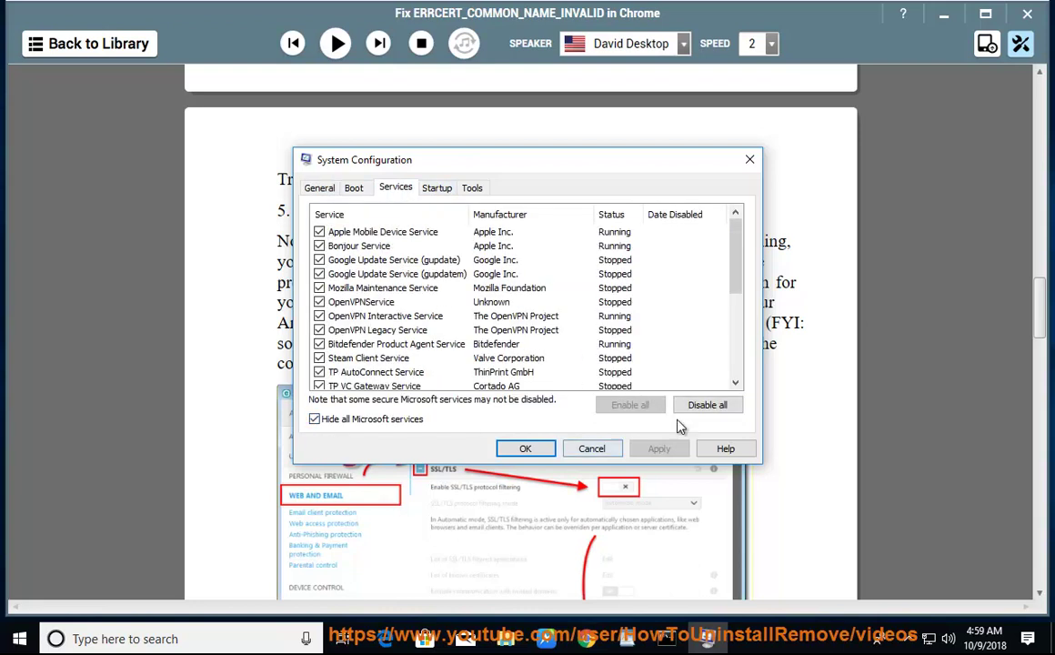
{"action": "left_click", "coordinate": [705, 406]}
{"action": "left_click_drag", "start_coordinate": [736, 260], "coordinate": [733, 363]}
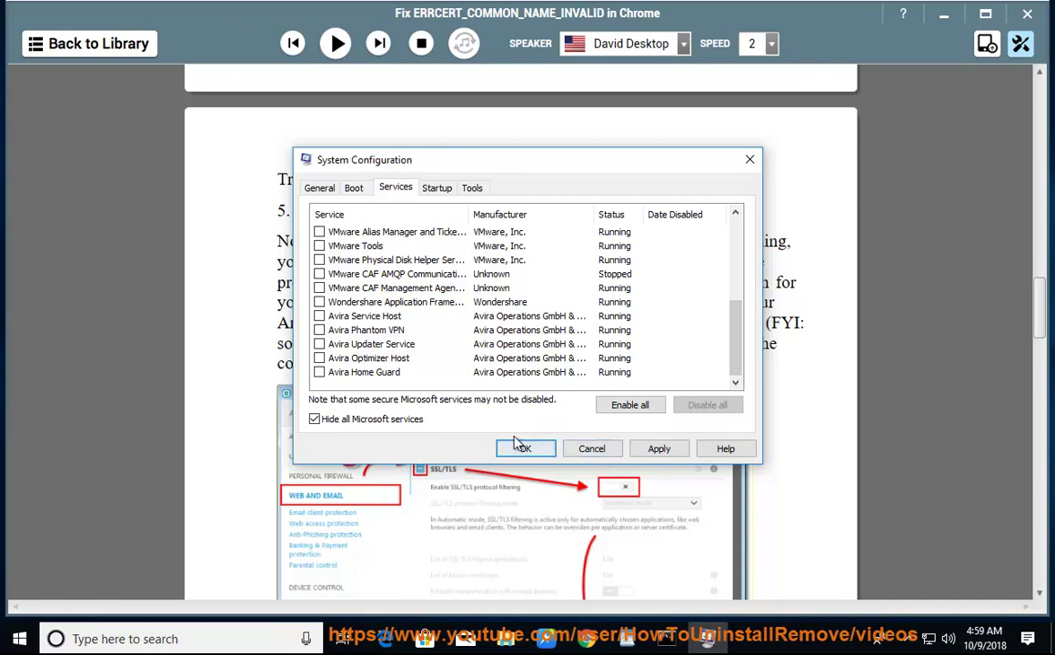
{"action": "left_click", "coordinate": [545, 450]}
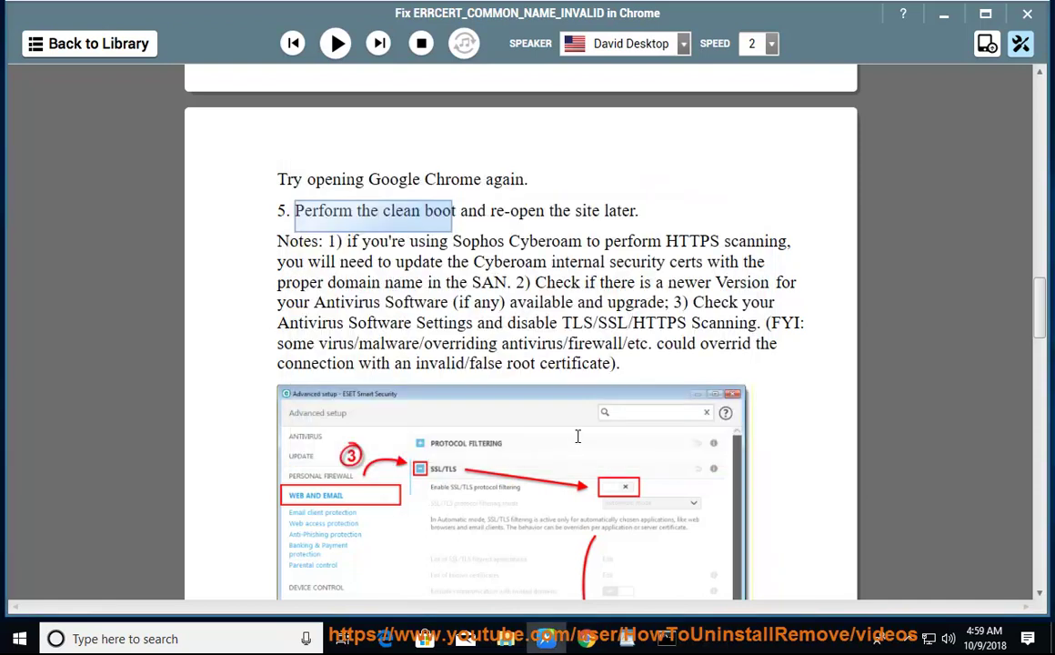
Check the Task Manager Startup tab, including the Avira entry, then close Task Manager
{"action": "right_click", "coordinate": [739, 637]}
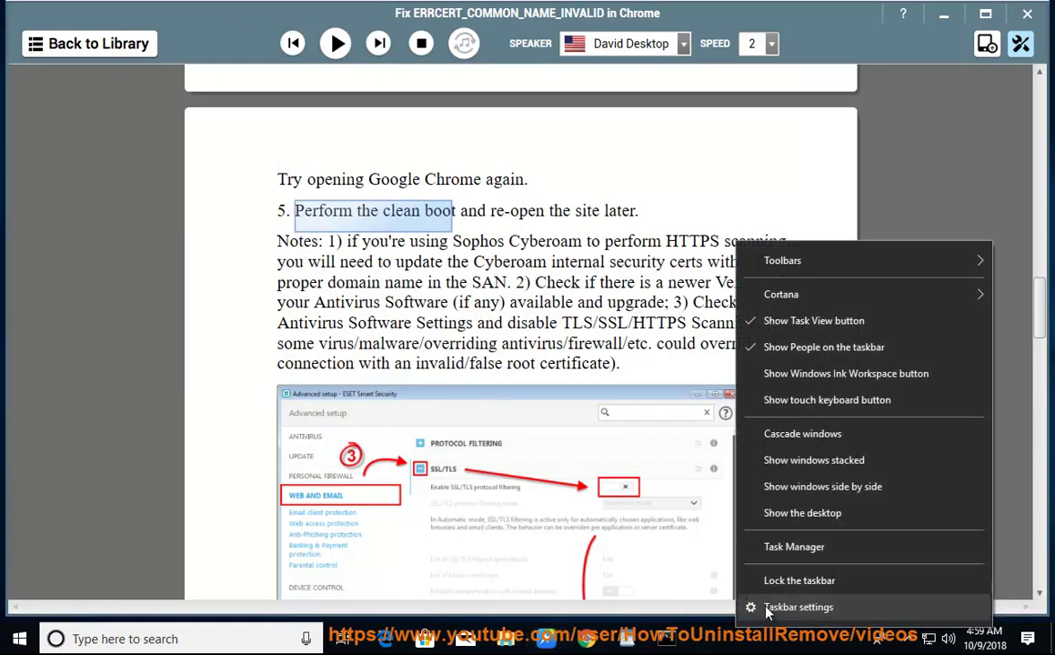
{"action": "left_click", "coordinate": [804, 548]}
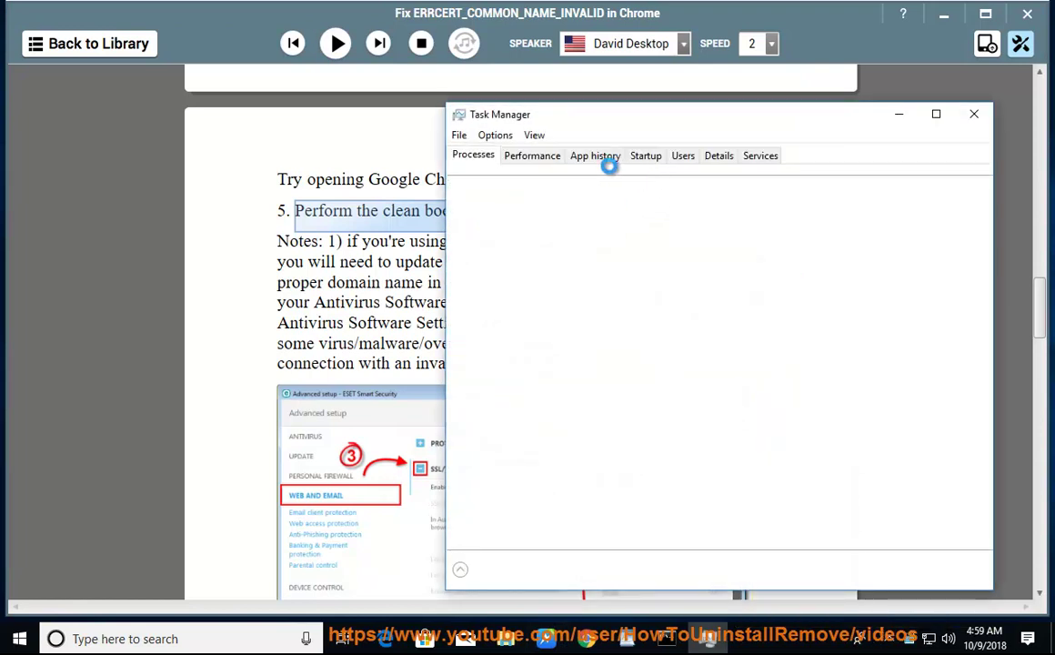
{"action": "left_click", "coordinate": [648, 159]}
{"action": "left_click", "coordinate": [776, 209]}
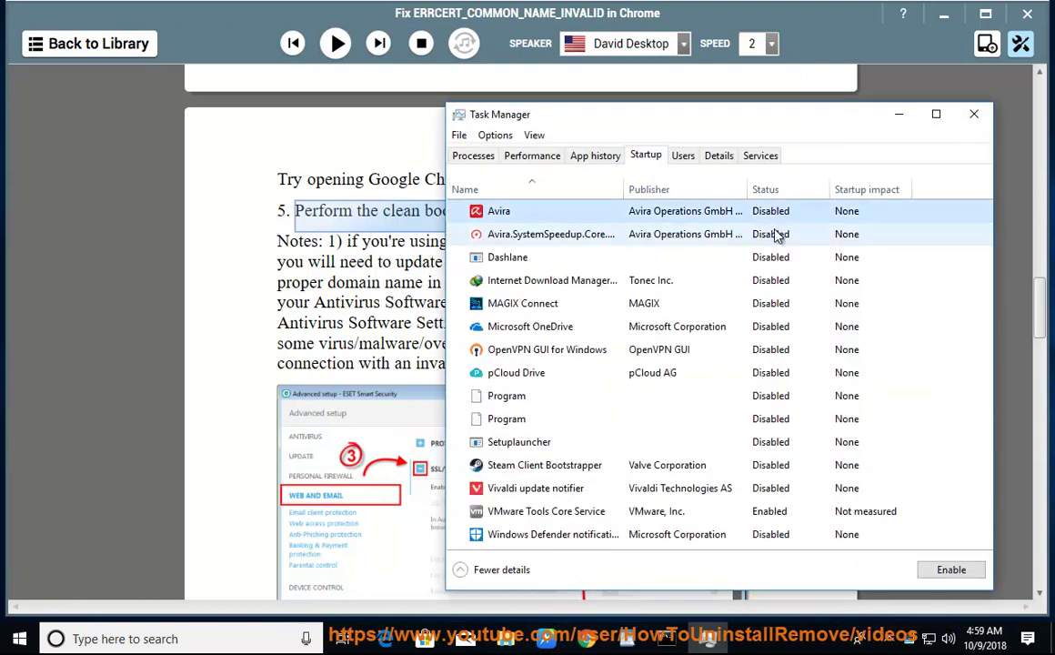
{"action": "left_click", "coordinate": [973, 120]}
{"action": "scroll", "coordinate": [364, 236], "scroll_direction": "down", "scroll_amount": 2}
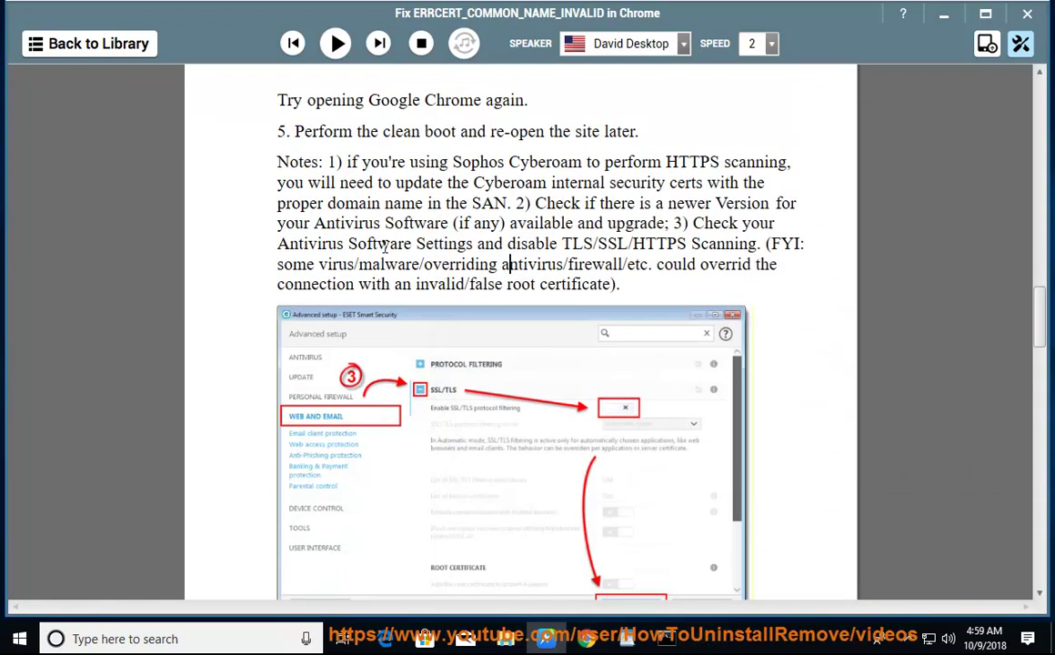
{"action": "scroll", "coordinate": [346, 134], "scroll_direction": "down", "scroll_amount": 2}
Play and pause the next passage, copy the Windows hosts-reset goo.gl link, and Alt+Tab to Chrome
{"action": "left_click", "coordinate": [324, 40]}
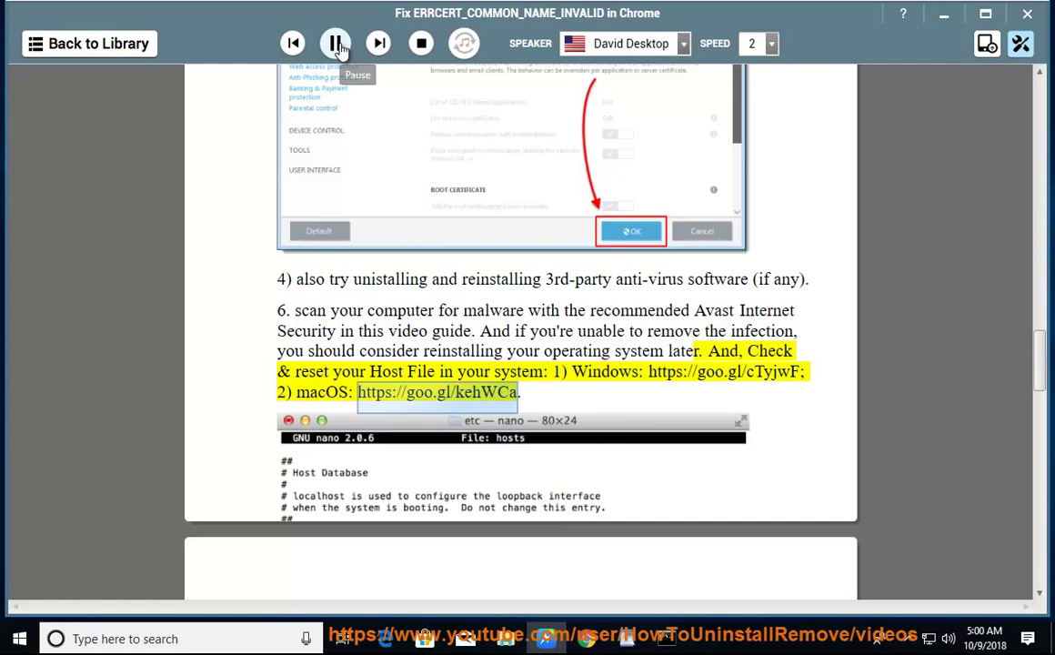
{"action": "left_click", "coordinate": [336, 44]}
{"action": "left_click_drag", "start_coordinate": [796, 376], "coordinate": [654, 377]}
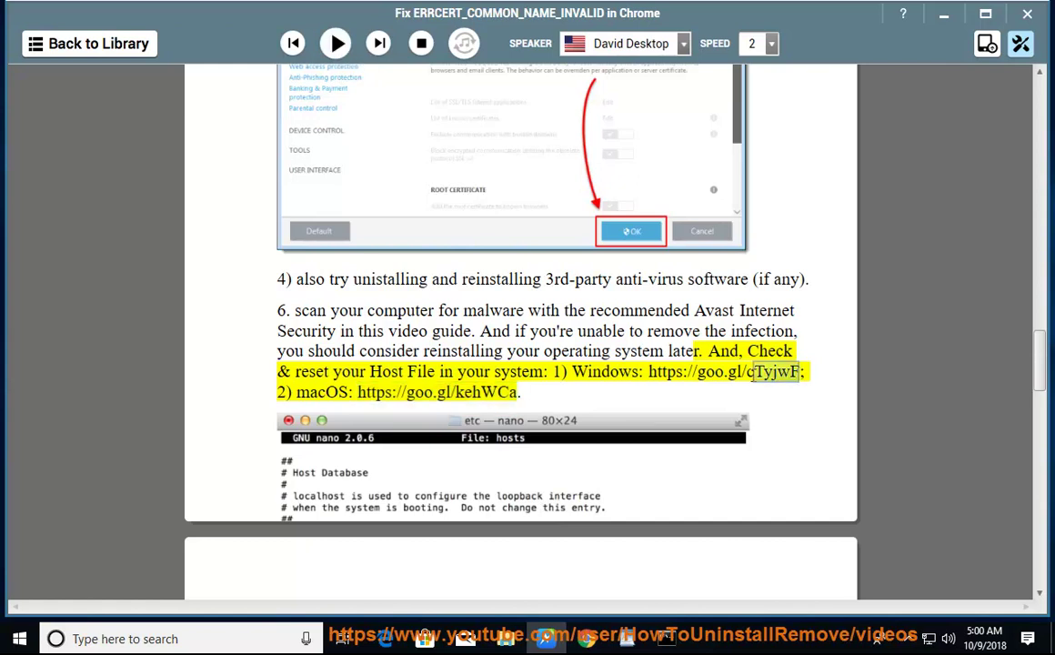
{"action": "right_click", "coordinate": [654, 376]}
{"action": "left_click", "coordinate": [696, 452]}
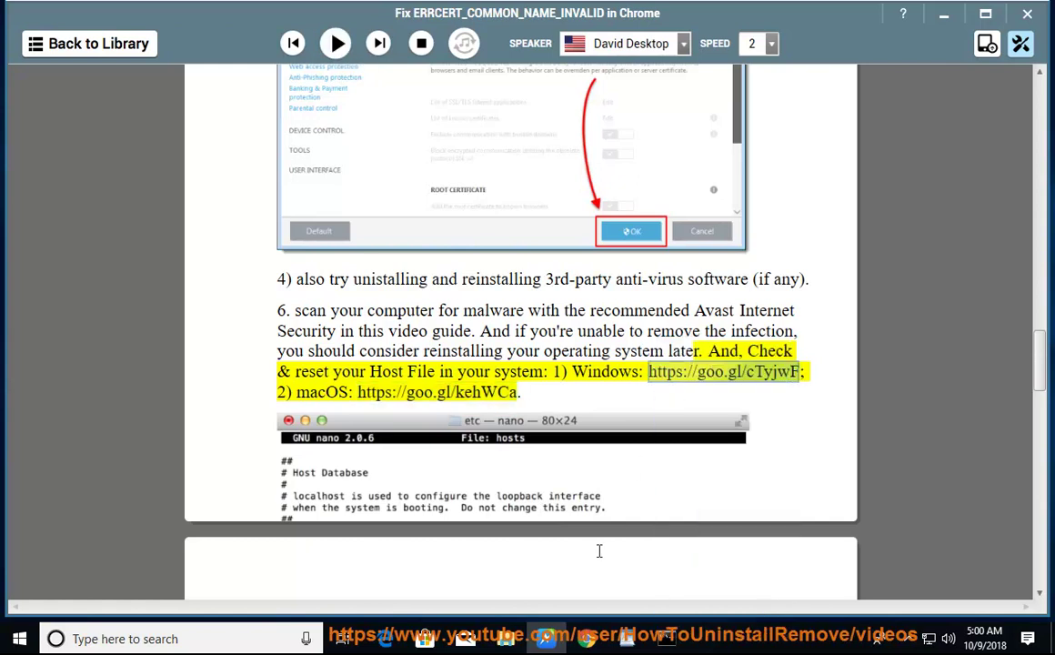
{"action": "key", "text": "alt+Tab"}
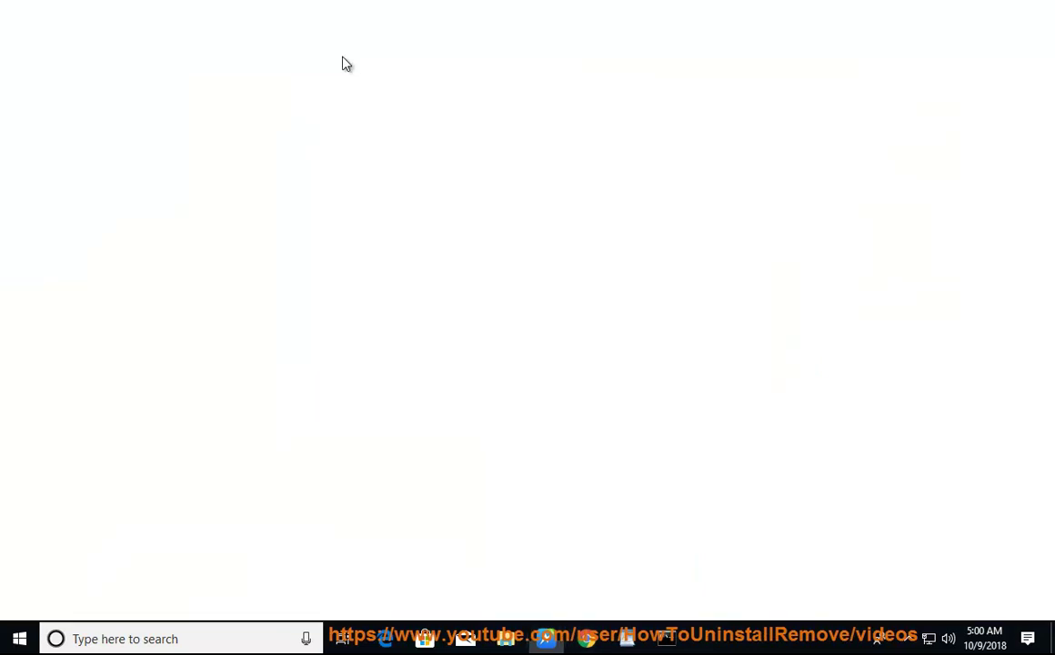
Paste the copied link into Chrome's address bar and load Microsoft's hosts-file reset article
{"action": "right_click", "coordinate": [247, 43]}
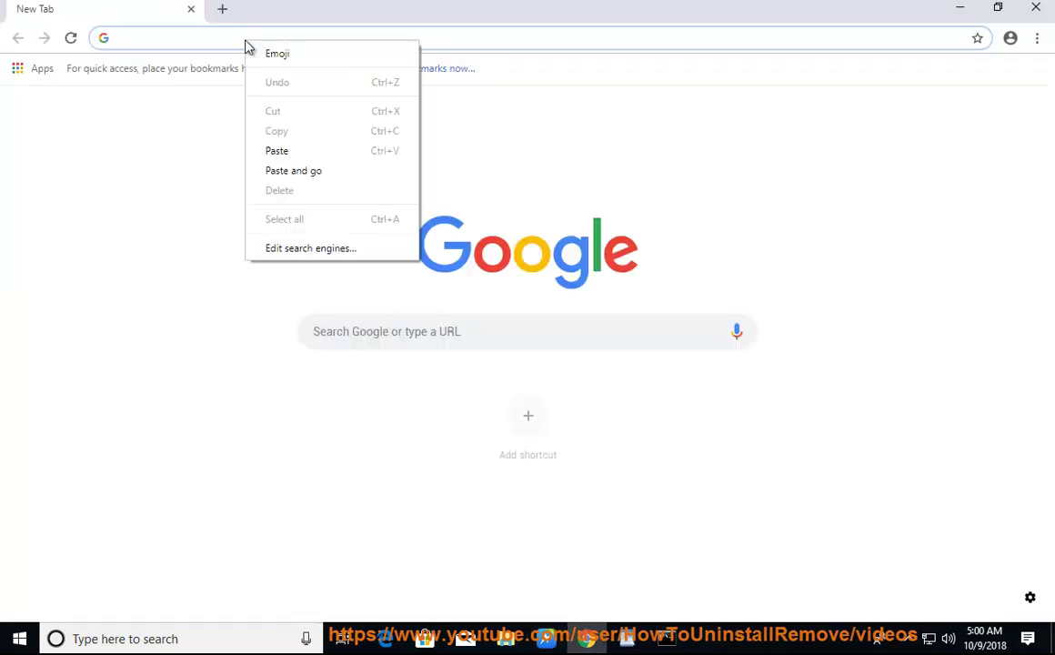
{"action": "left_click", "coordinate": [283, 149]}
{"action": "key", "text": "Return"}
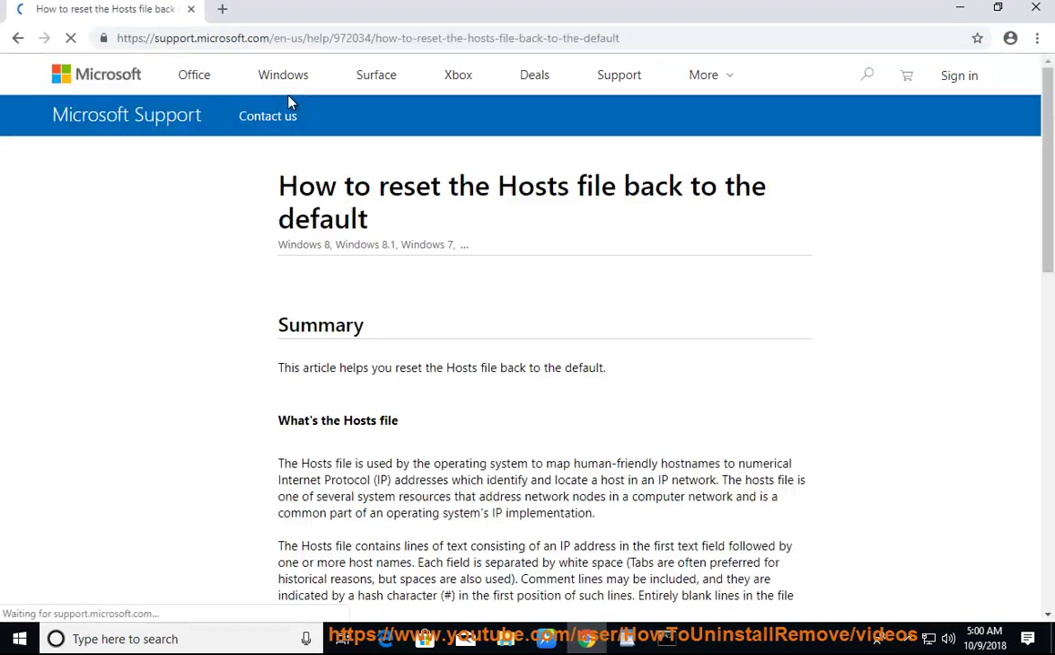
{"action": "left_click_drag", "start_coordinate": [467, 218], "coordinate": [318, 189]}
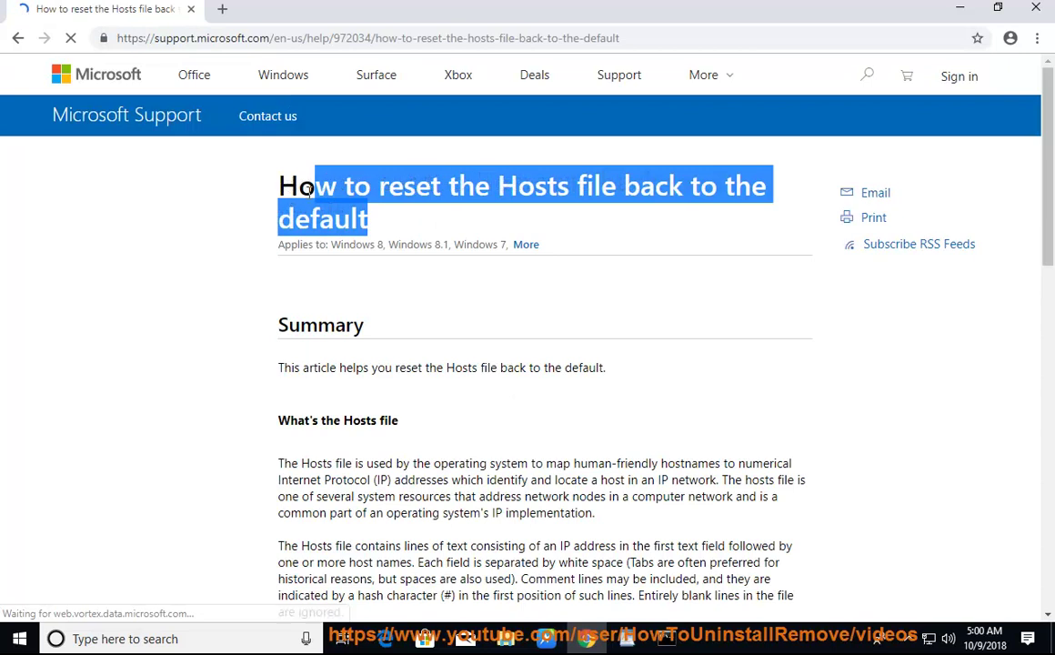
{"action": "left_click", "coordinate": [548, 388]}
{"action": "scroll", "coordinate": [548, 388], "scroll_direction": "down", "scroll_amount": 2}
{"action": "scroll", "coordinate": [551, 393], "scroll_direction": "down", "scroll_amount": 2}
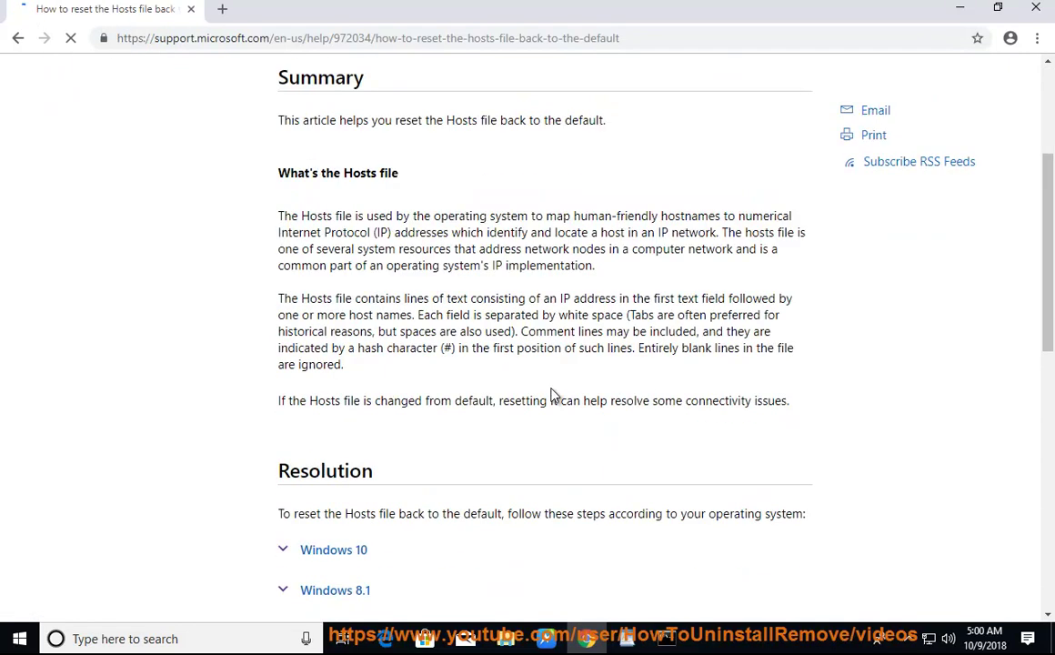
Copy the %WinDir%\System32\Drivers\Etc path from the Windows 10 steps into Windows search
{"action": "left_click", "coordinate": [289, 550]}
{"action": "scroll", "coordinate": [501, 509], "scroll_direction": "down", "scroll_amount": 3}
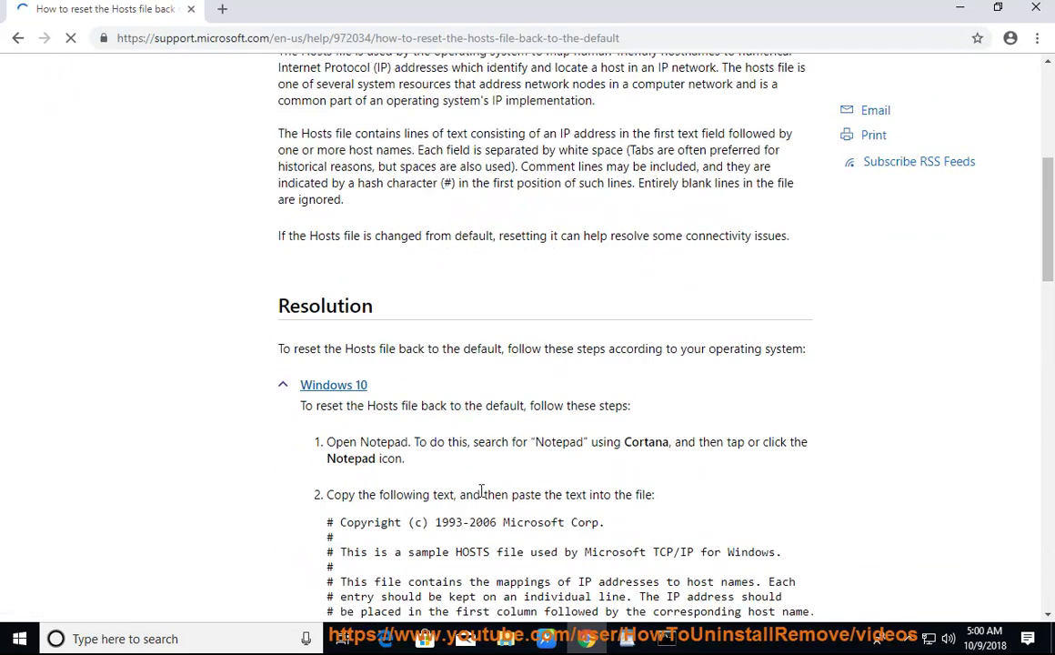
{"action": "scroll", "coordinate": [486, 486], "scroll_direction": "down", "scroll_amount": 4}
{"action": "scroll", "coordinate": [436, 364], "scroll_direction": "down", "scroll_amount": 4}
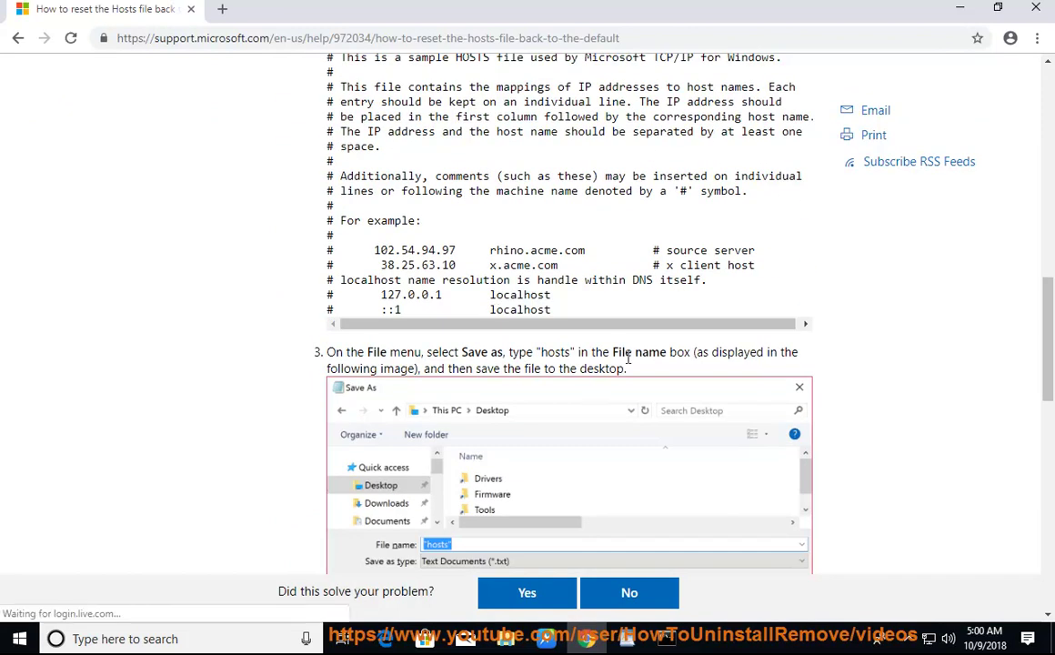
{"action": "scroll", "coordinate": [591, 345], "scroll_direction": "down", "scroll_amount": 2}
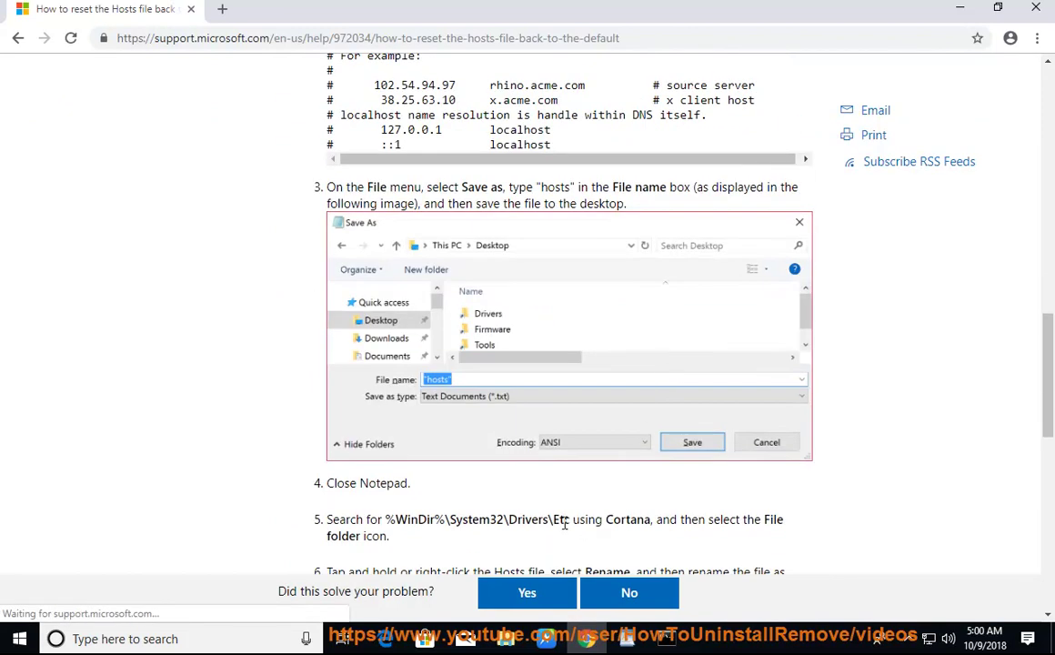
{"action": "left_click_drag", "start_coordinate": [570, 519], "coordinate": [401, 519]}
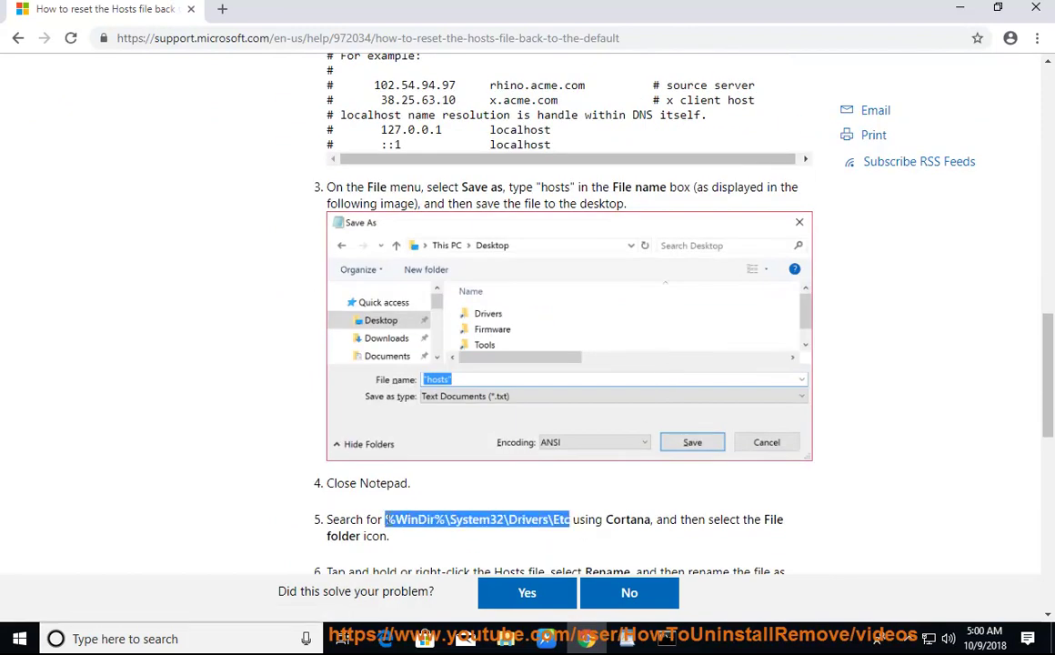
{"action": "right_click", "coordinate": [386, 519]}
{"action": "left_click", "coordinate": [420, 533]}
{"action": "left_click", "coordinate": [235, 638]}
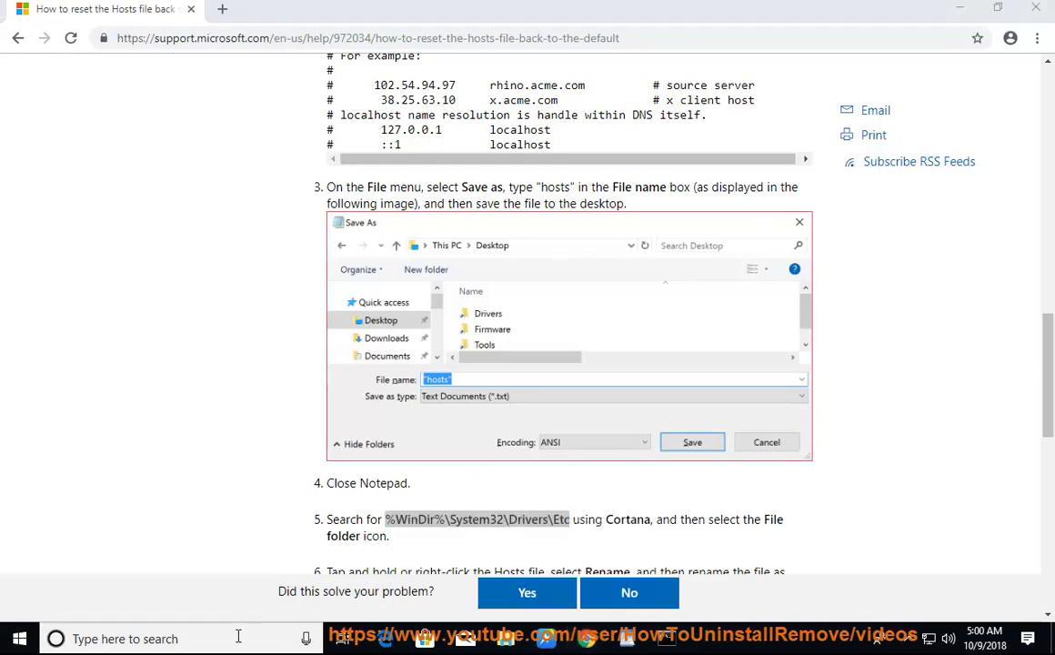
{"action": "right_click", "coordinate": [219, 636]}
{"action": "left_click", "coordinate": [229, 598]}
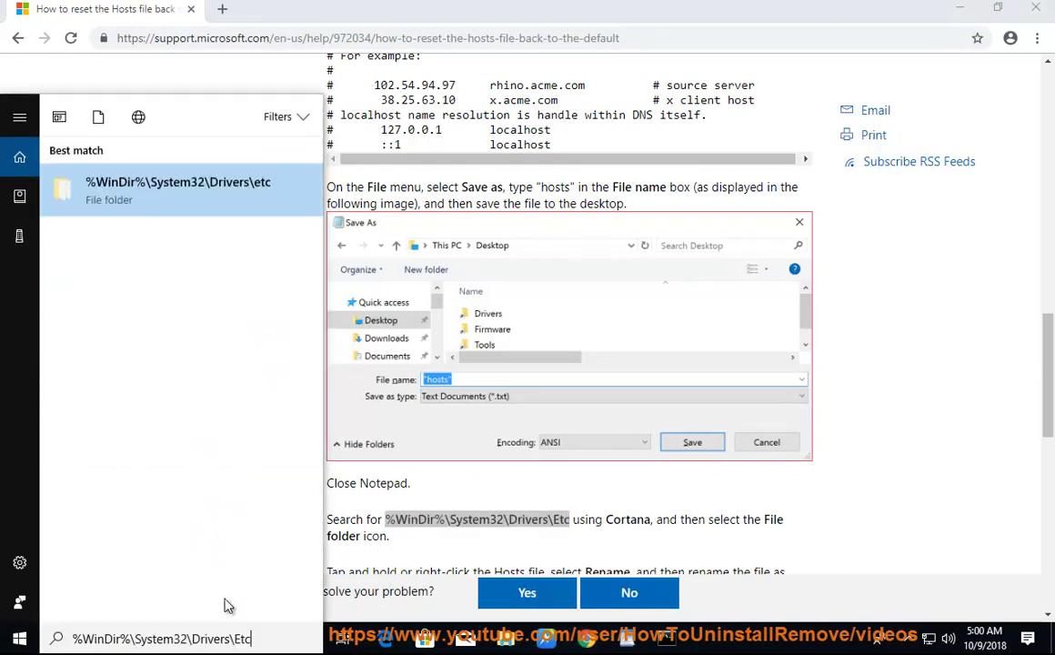
Open the etc folder from the search result and show its files as large icons
{"action": "left_click", "coordinate": [166, 188]}
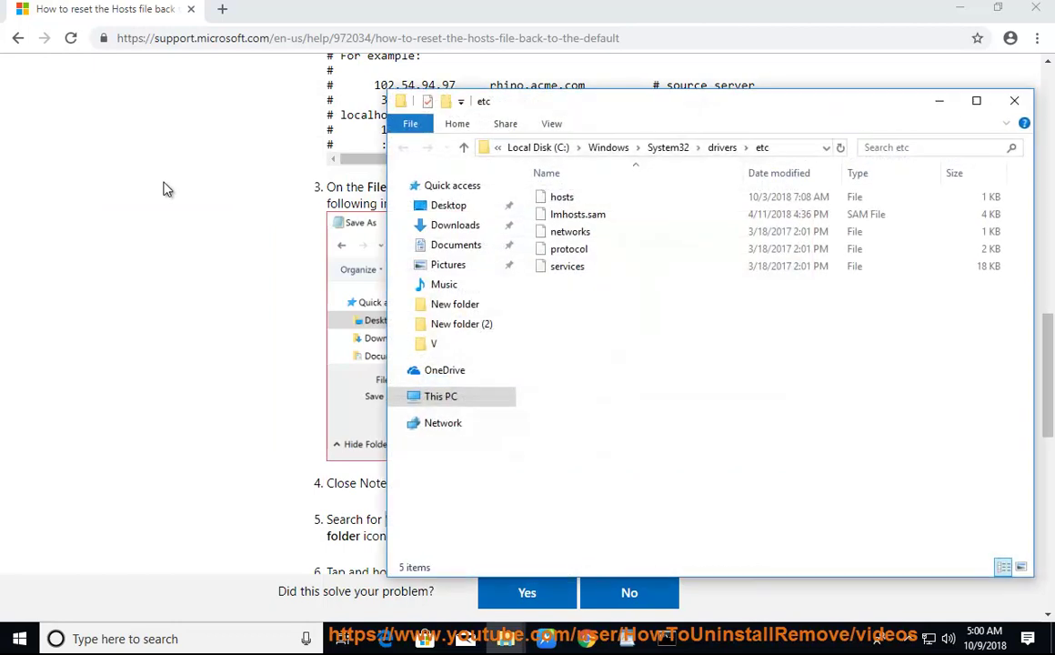
{"action": "left_click", "coordinate": [570, 201]}
{"action": "left_click", "coordinate": [552, 123]}
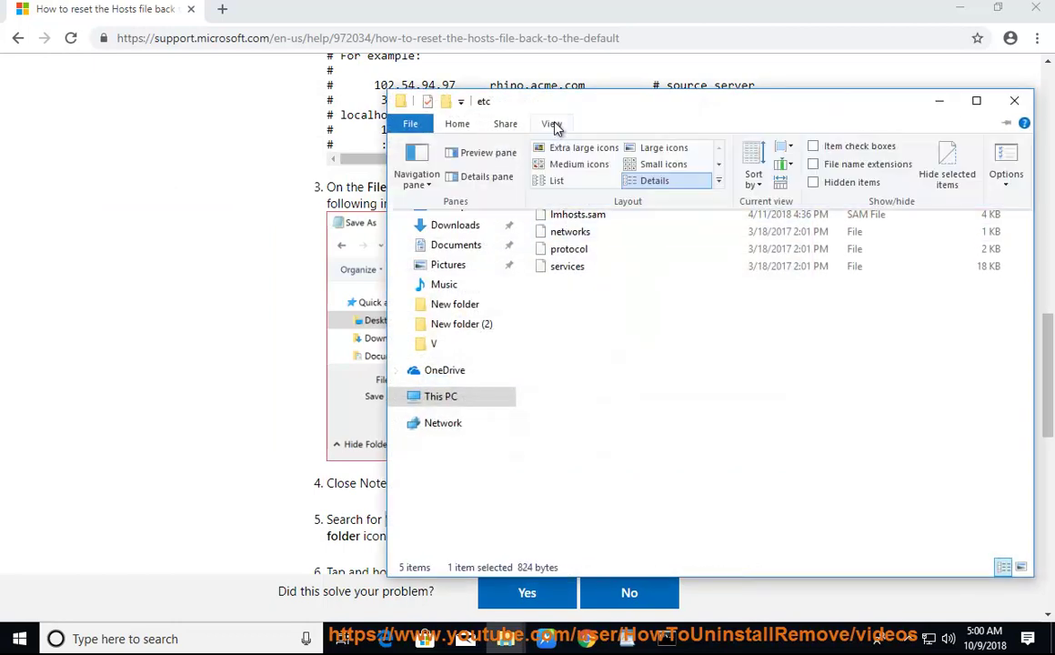
{"action": "left_click", "coordinate": [669, 148]}
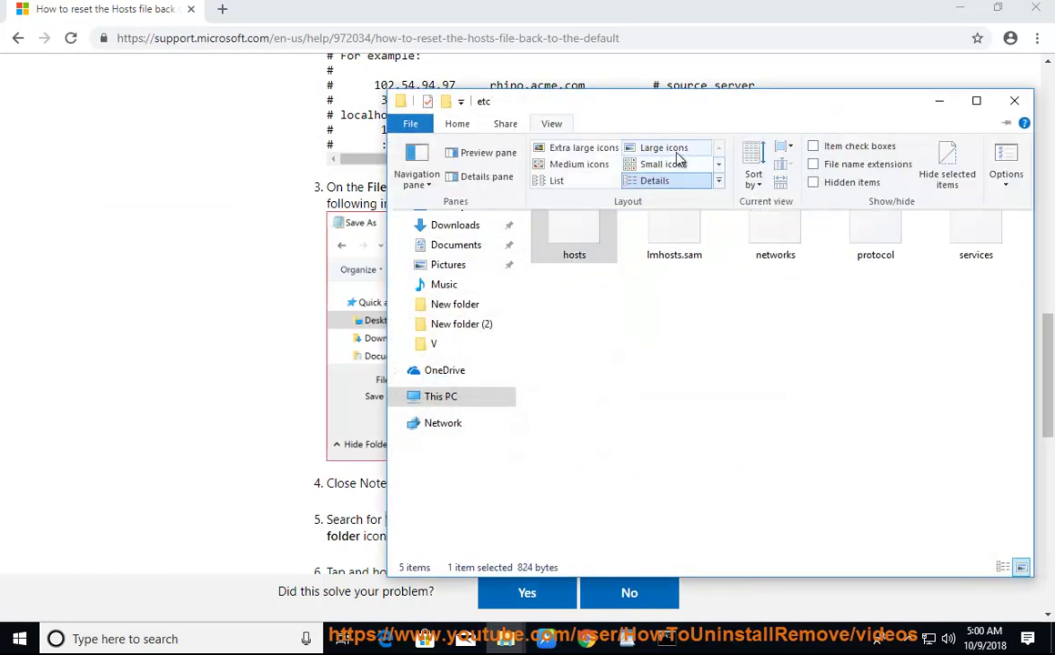
Open the hosts file with Notepad, select all its text, and return to the article
{"action": "right_click", "coordinate": [573, 215]}
{"action": "left_click", "coordinate": [580, 223]}
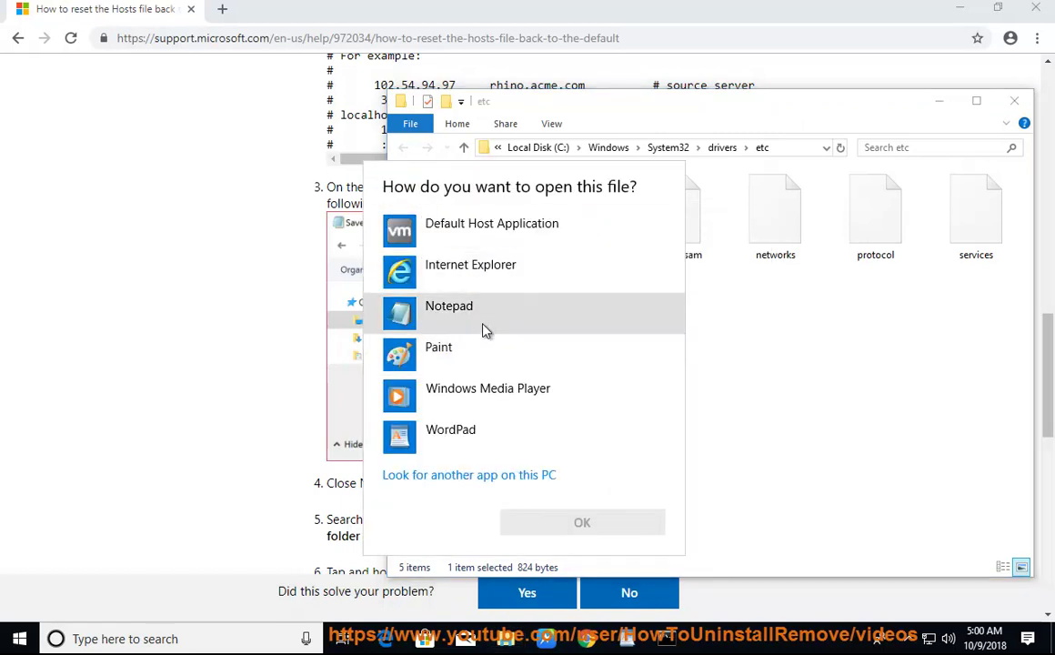
{"action": "left_click", "coordinate": [486, 325]}
{"action": "left_click", "coordinate": [543, 520]}
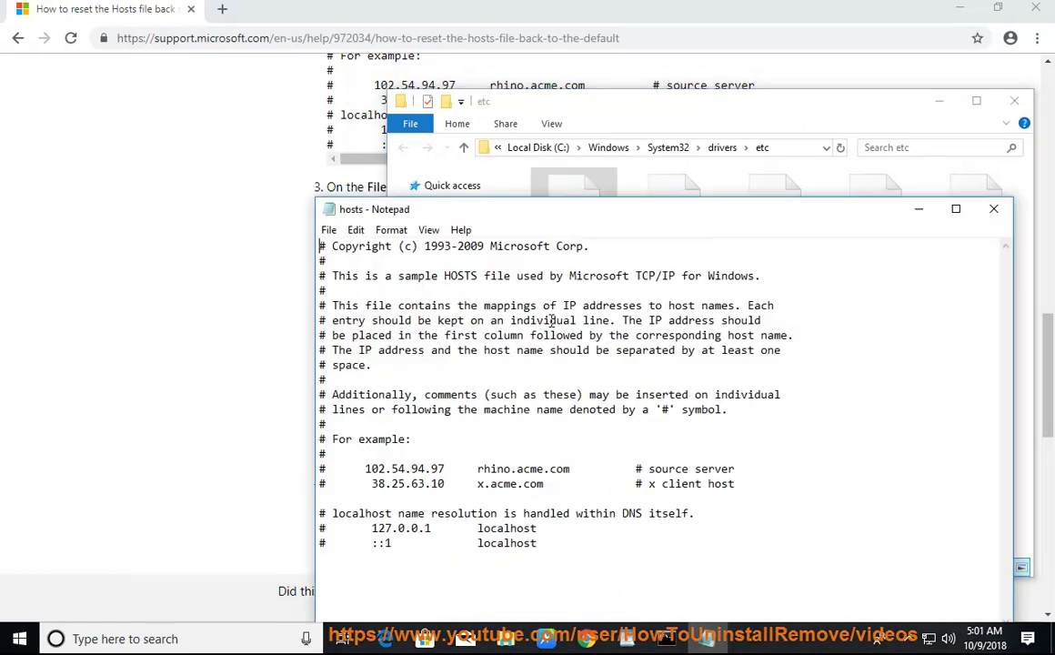
{"action": "left_click_drag", "start_coordinate": [559, 544], "coordinate": [277, 238]}
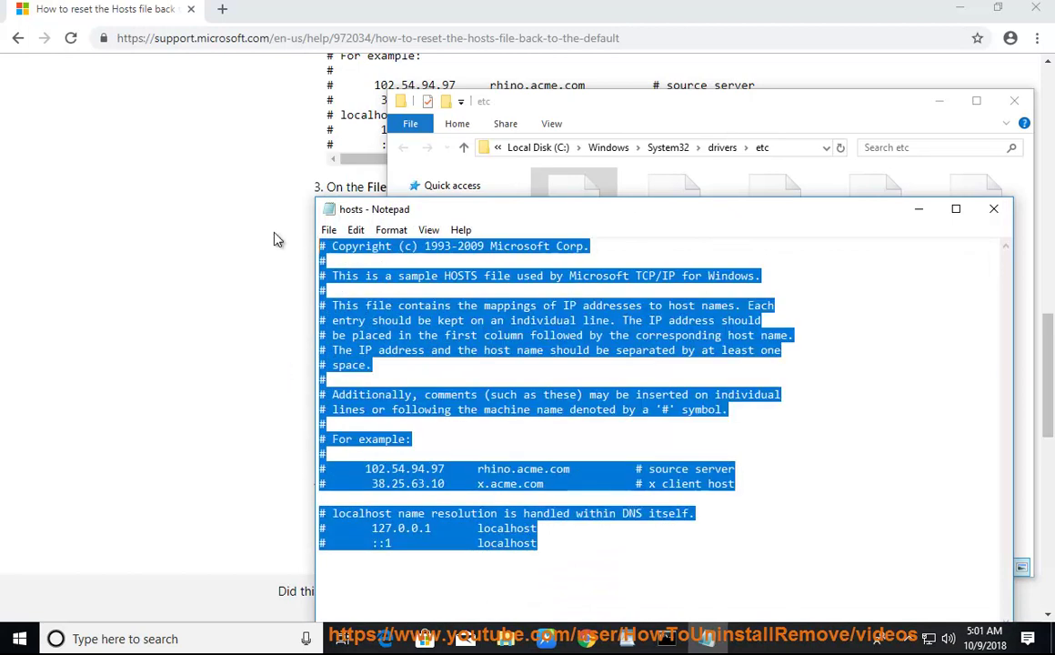
{"action": "left_click", "coordinate": [263, 393]}
Scroll through the article's reset steps, expanding the Windows 8.1 instructions
{"action": "scroll", "coordinate": [350, 382], "scroll_direction": "up", "scroll_amount": 2}
{"action": "scroll", "coordinate": [350, 382], "scroll_direction": "up", "scroll_amount": 3}
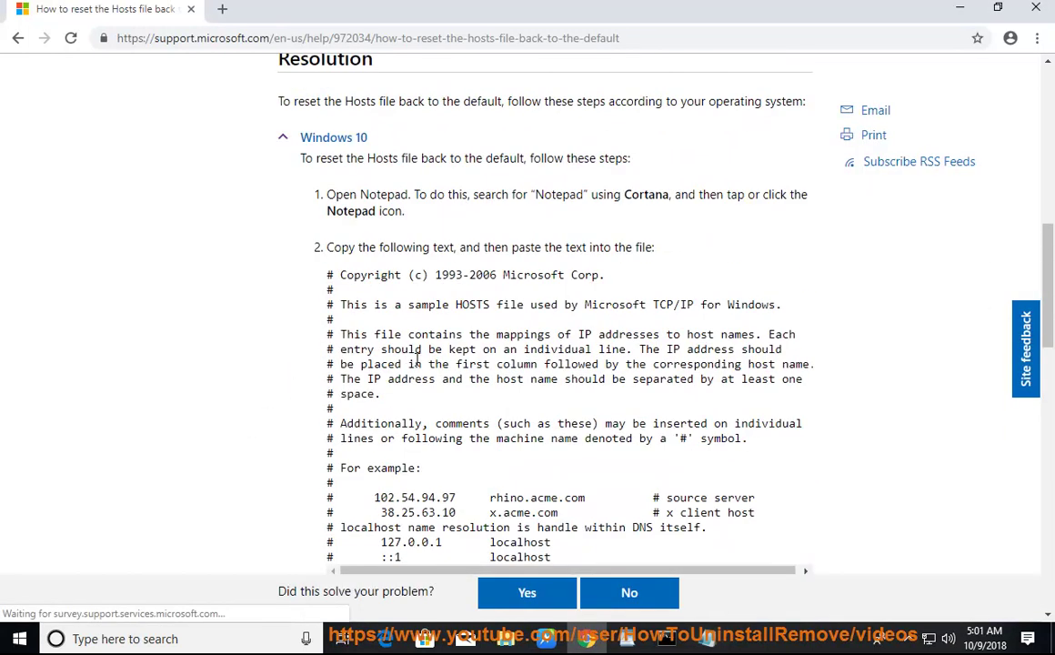
{"action": "left_click_drag", "start_coordinate": [339, 247], "coordinate": [546, 247]}
{"action": "scroll", "coordinate": [605, 264], "scroll_direction": "down", "scroll_amount": 3}
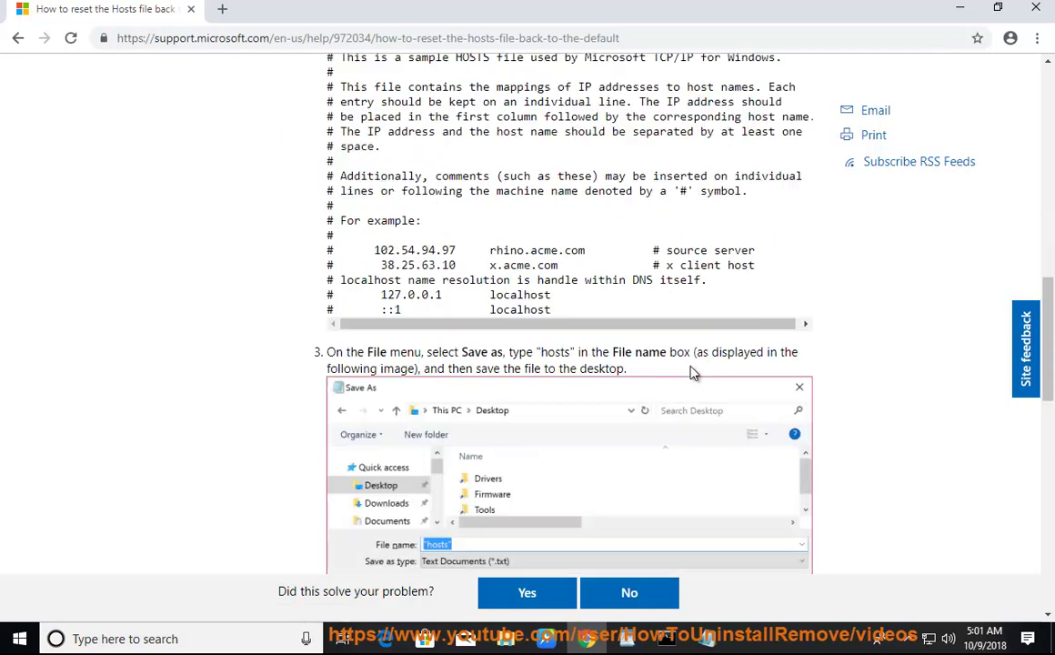
{"action": "scroll", "coordinate": [637, 318], "scroll_direction": "down", "scroll_amount": 4}
{"action": "scroll", "coordinate": [691, 376], "scroll_direction": "down", "scroll_amount": 1}
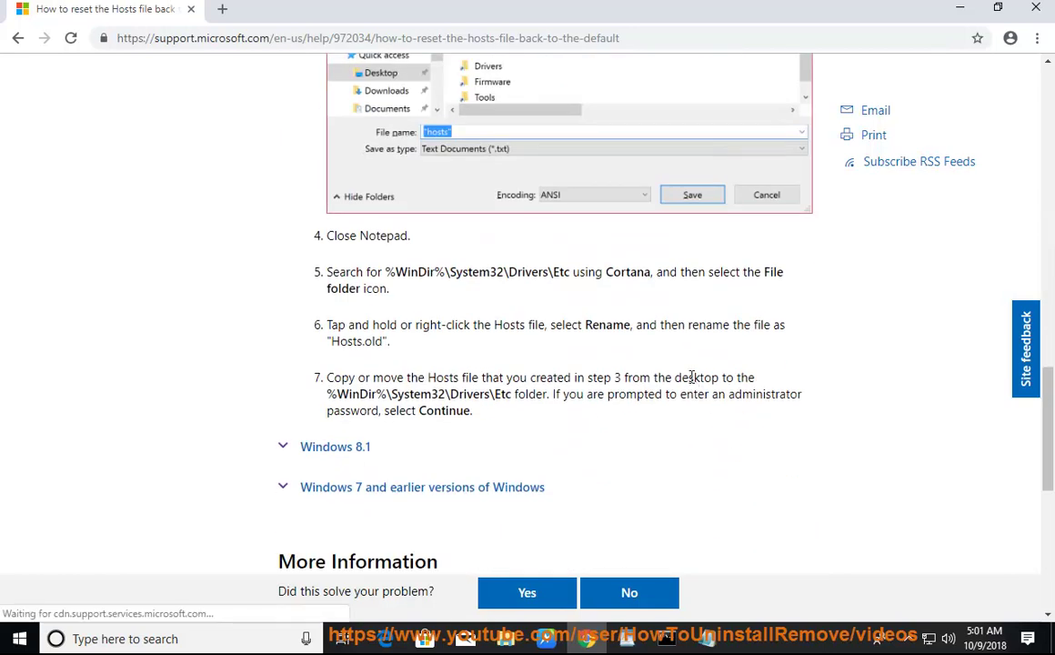
{"action": "left_click", "coordinate": [283, 450]}
{"action": "scroll", "coordinate": [477, 388], "scroll_direction": "down", "scroll_amount": 2}
{"action": "scroll", "coordinate": [478, 386], "scroll_direction": "down", "scroll_amount": 2}
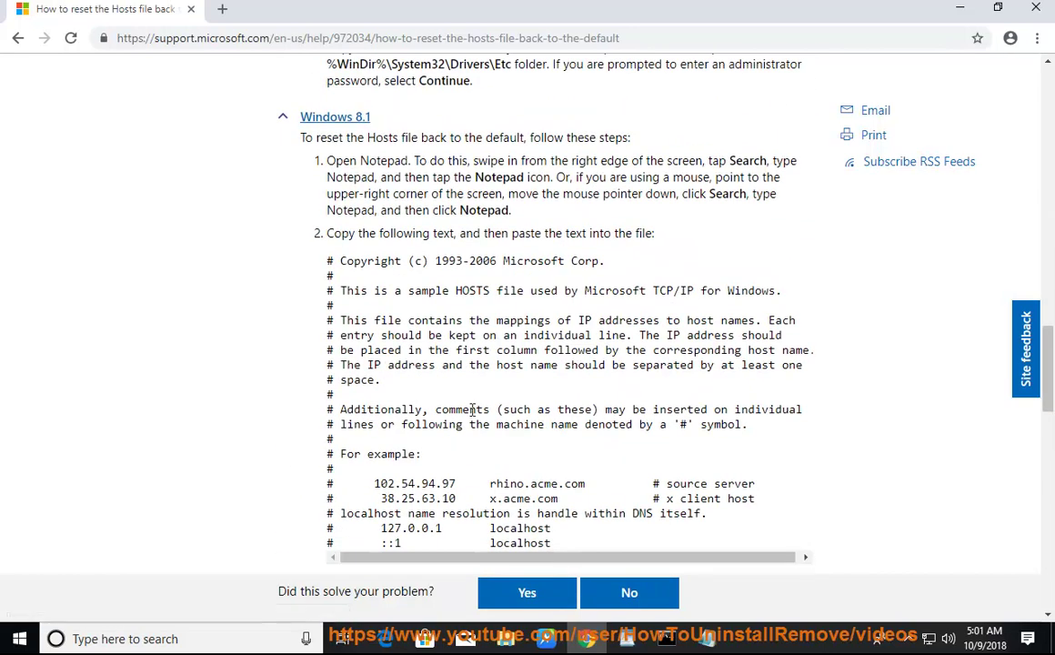
{"action": "scroll", "coordinate": [518, 364], "scroll_direction": "down", "scroll_amount": 3}
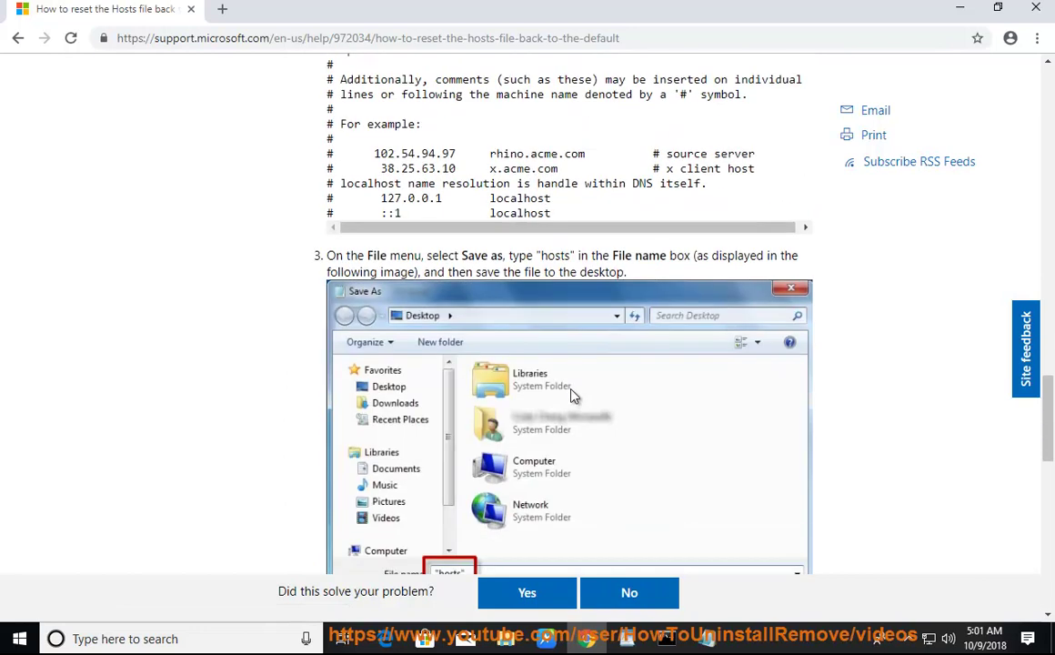
{"action": "scroll", "coordinate": [563, 364], "scroll_direction": "down", "scroll_amount": 3}
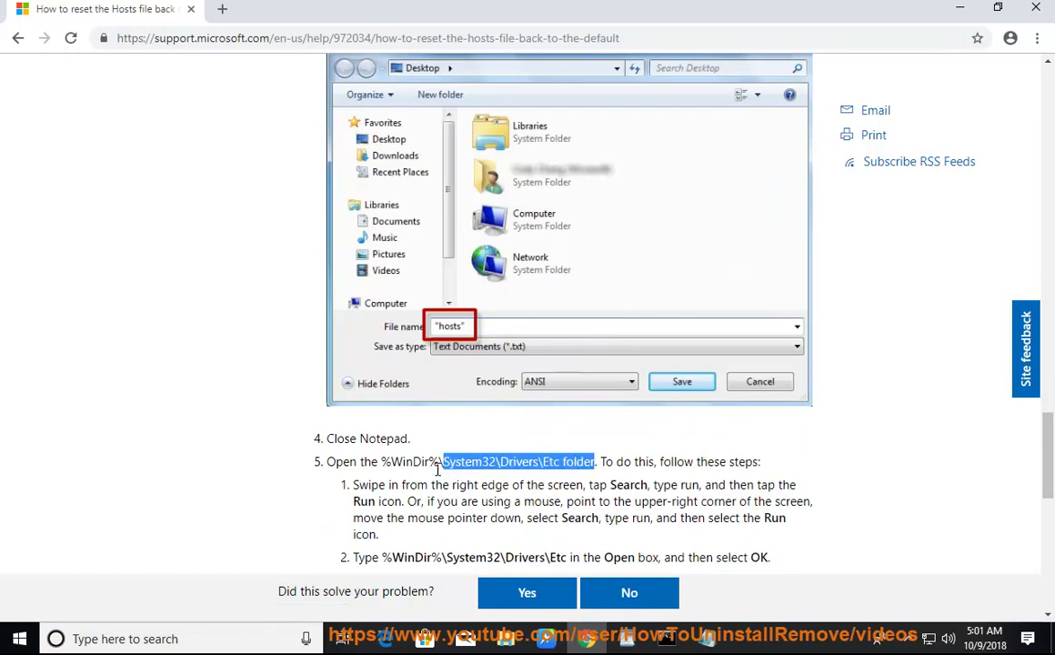
{"action": "left_click_drag", "start_coordinate": [596, 461], "coordinate": [336, 461]}
{"action": "scroll", "coordinate": [344, 492], "scroll_direction": "down", "scroll_amount": 4}
Read the 'Windows 7 and earlier' steps, highlight the Drivers\Etc path, then minimize Chrome
{"action": "left_click", "coordinate": [309, 345]}
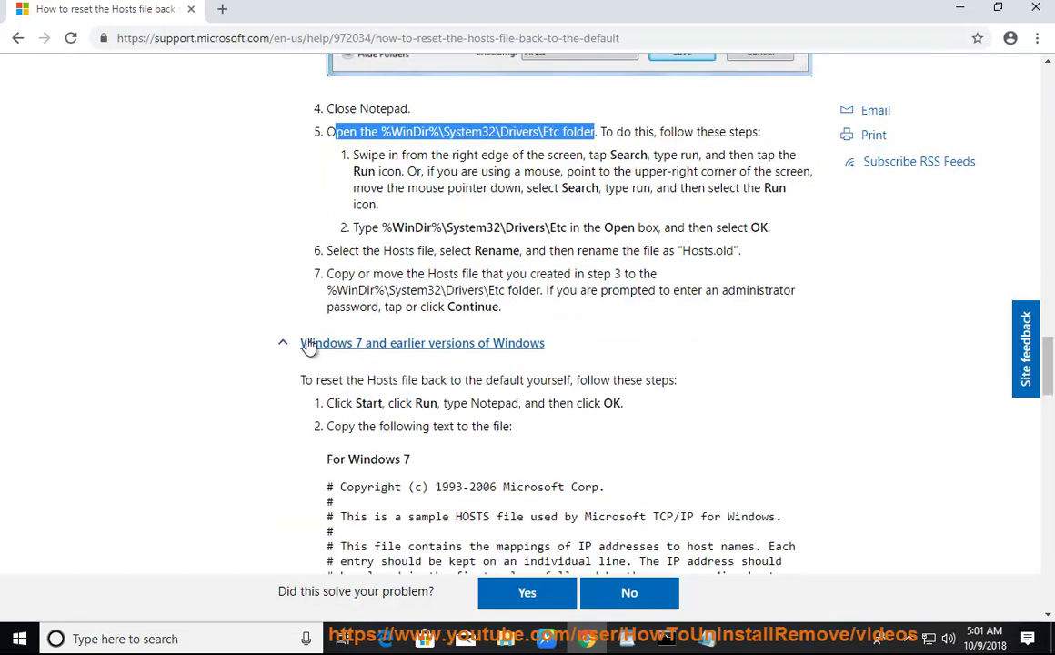
{"action": "scroll", "coordinate": [569, 373], "scroll_direction": "down", "scroll_amount": 3}
{"action": "scroll", "coordinate": [565, 405], "scroll_direction": "down", "scroll_amount": 3}
{"action": "scroll", "coordinate": [671, 438], "scroll_direction": "down", "scroll_amount": 4}
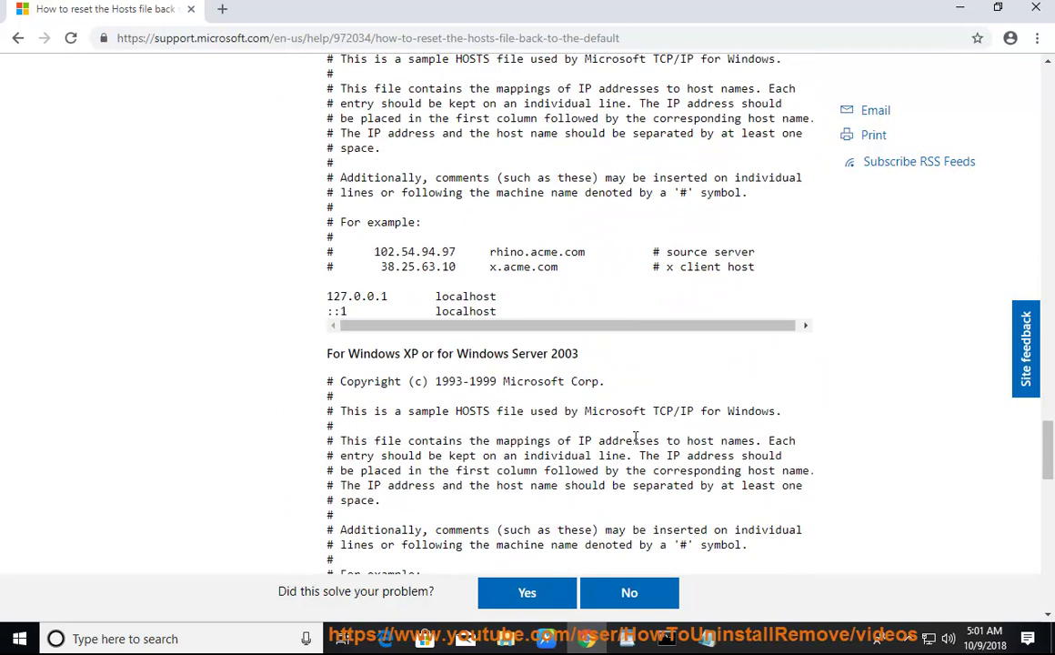
{"action": "scroll", "coordinate": [687, 440], "scroll_direction": "down", "scroll_amount": 2}
{"action": "scroll", "coordinate": [686, 440], "scroll_direction": "down", "scroll_amount": 1}
{"action": "scroll", "coordinate": [689, 446], "scroll_direction": "down", "scroll_amount": 3}
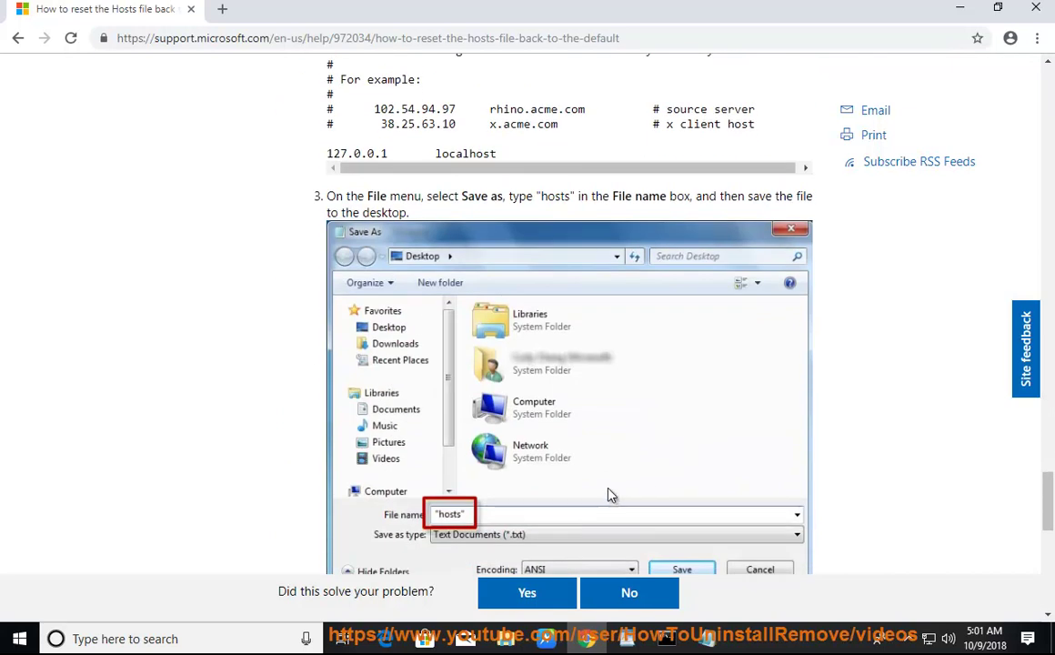
{"action": "scroll", "coordinate": [604, 372], "scroll_direction": "down", "scroll_amount": 3}
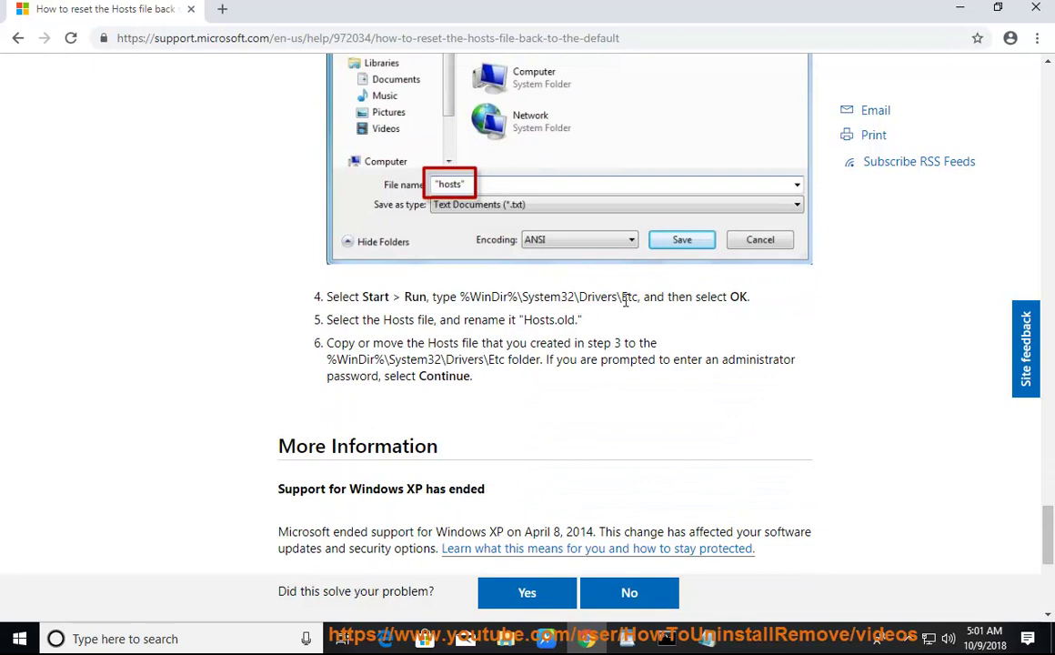
{"action": "left_click_drag", "start_coordinate": [640, 296], "coordinate": [465, 297]}
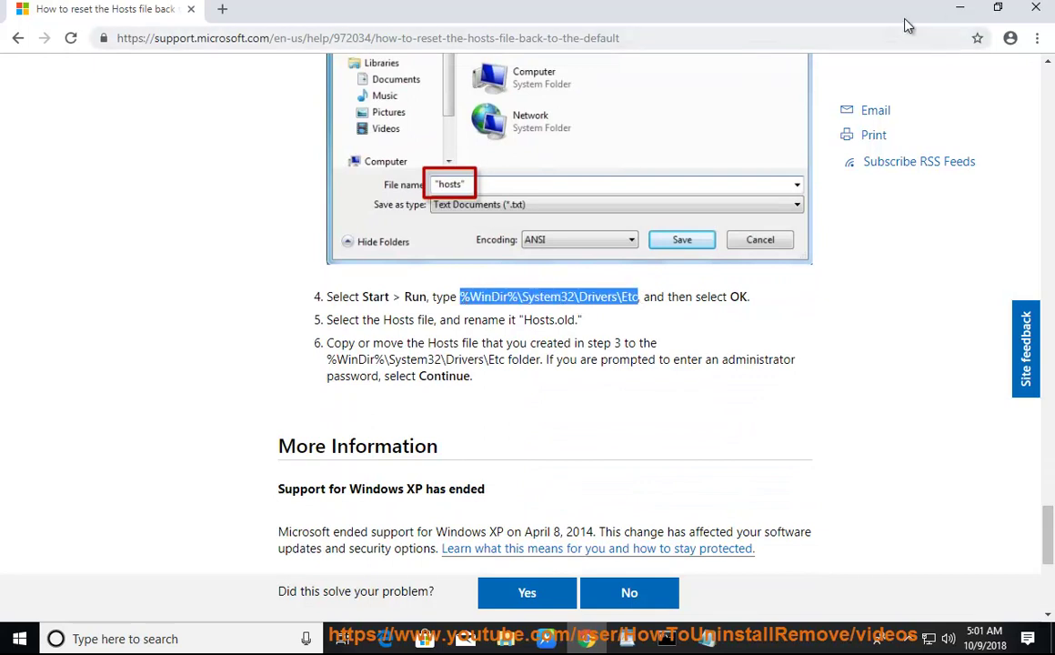
{"action": "left_click", "coordinate": [959, 8]}
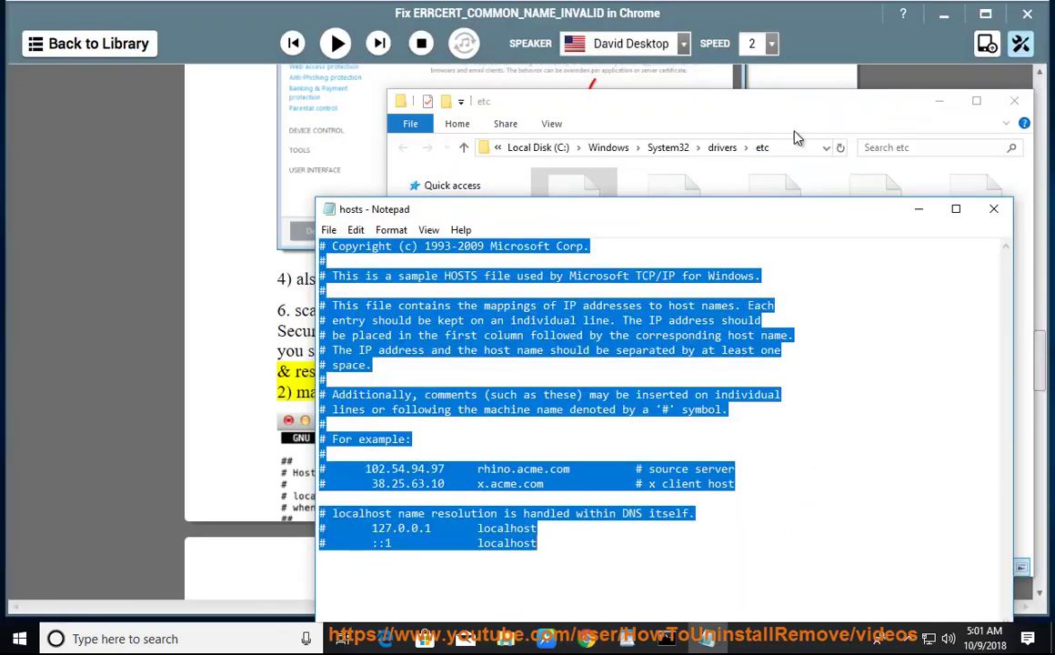
Close Notepad and the etc folder, then resume the guide read-aloud with the space key
{"action": "left_click", "coordinate": [994, 208]}
{"action": "left_click", "coordinate": [940, 101]}
{"action": "left_click", "coordinate": [530, 371]}
{"action": "key", "text": "space"}
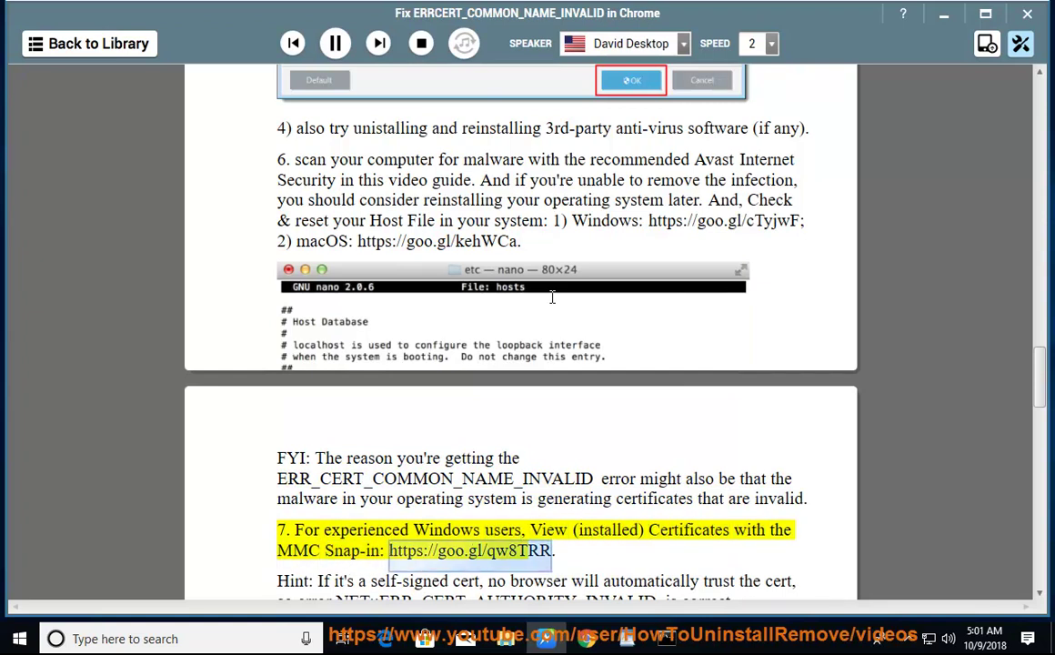
Launch MMC as administrator from the taskbar search, then bring the reader guide forward
{"action": "left_click", "coordinate": [204, 641]}
{"action": "type", "text": "M"}
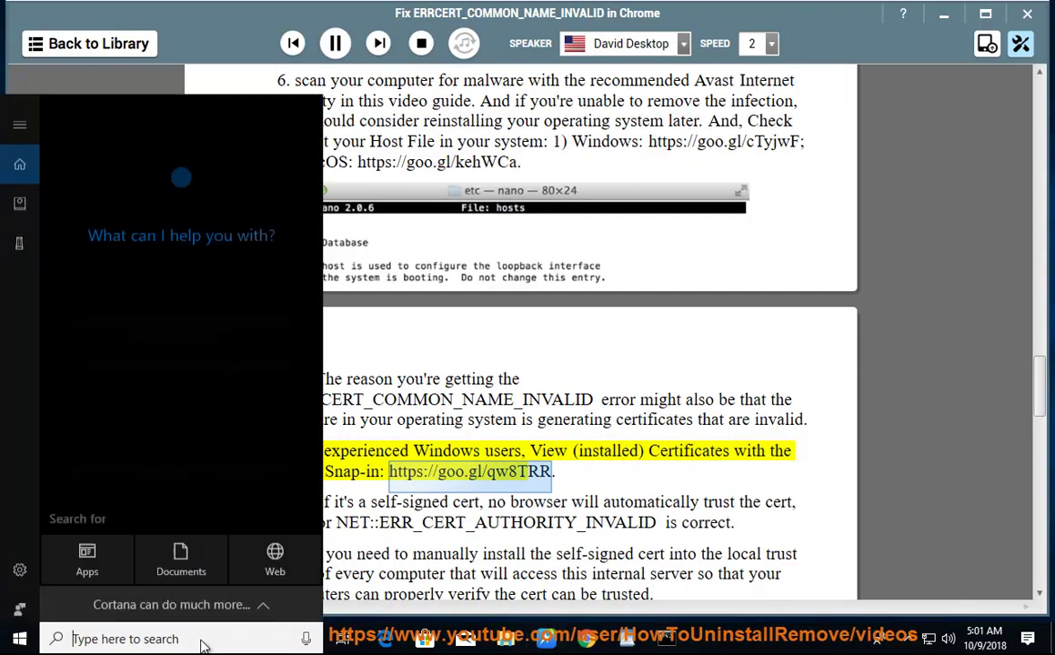
{"action": "type", "text": "MC"}
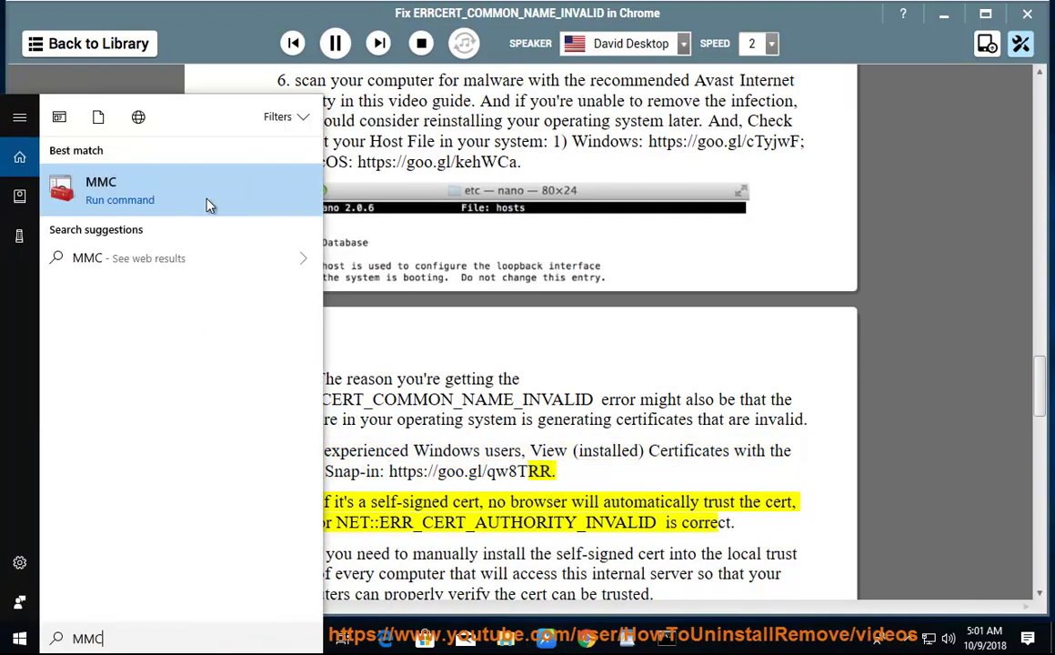
{"action": "left_click", "coordinate": [207, 206]}
{"action": "left_click", "coordinate": [431, 428]}
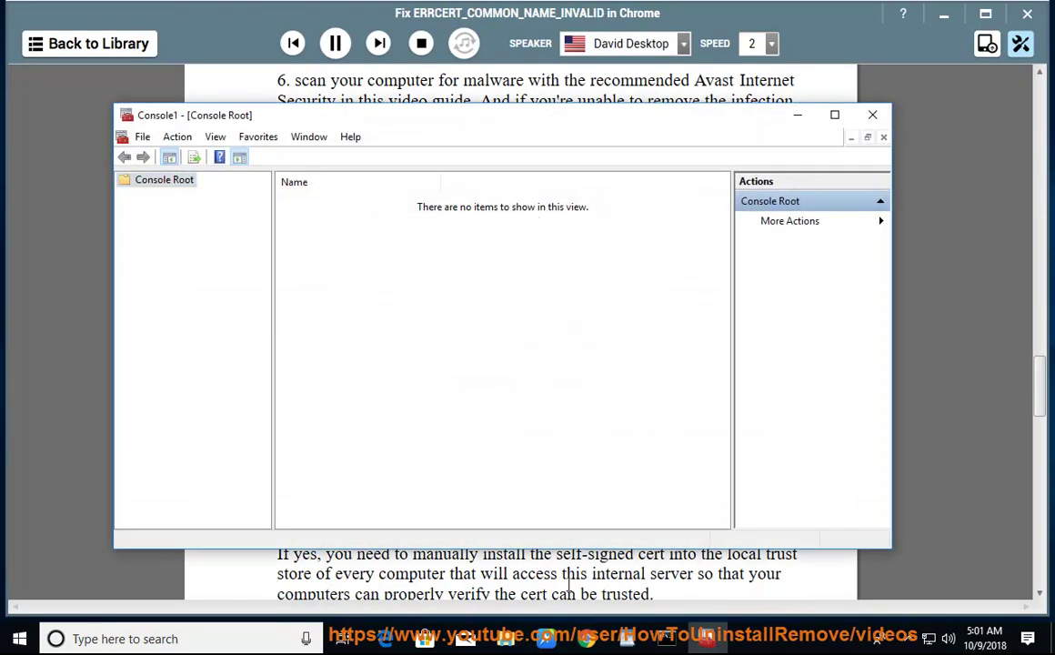
{"action": "left_click", "coordinate": [568, 582]}
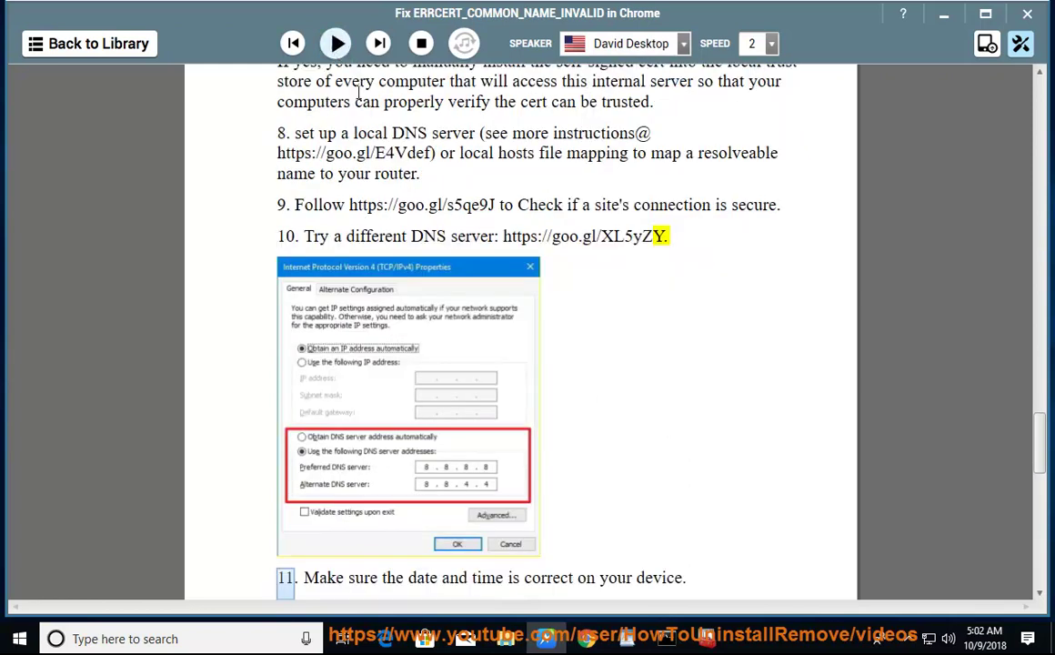
Open the Ethernet0 connection properties via Control Panel's Network and Sharing Center
{"action": "left_click", "coordinate": [195, 636]}
{"action": "type", "text": "CON"}
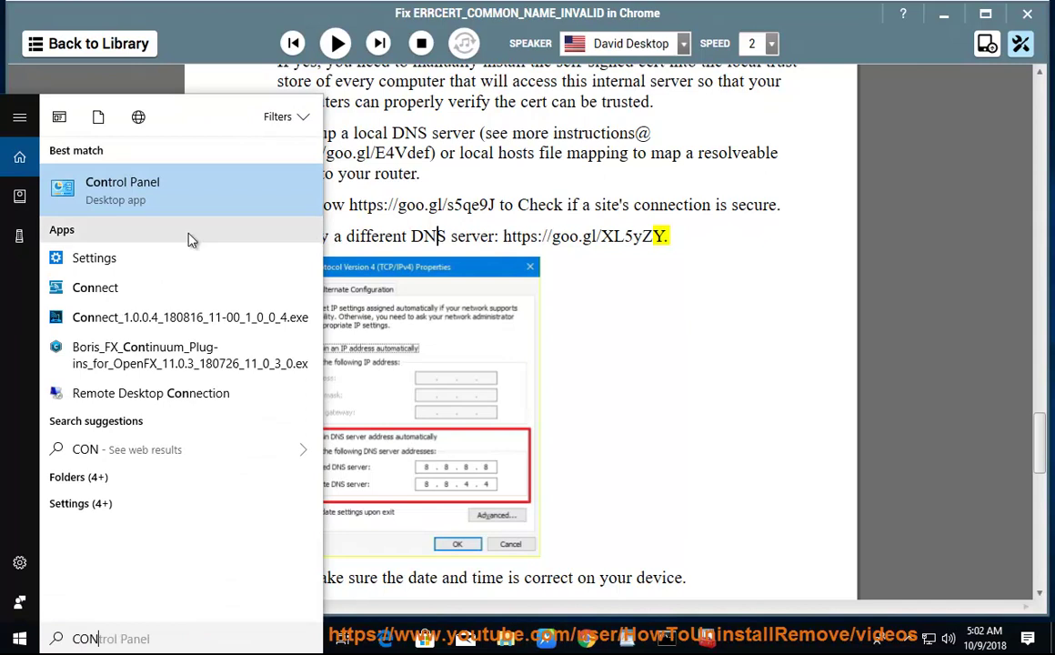
{"action": "left_click", "coordinate": [166, 187]}
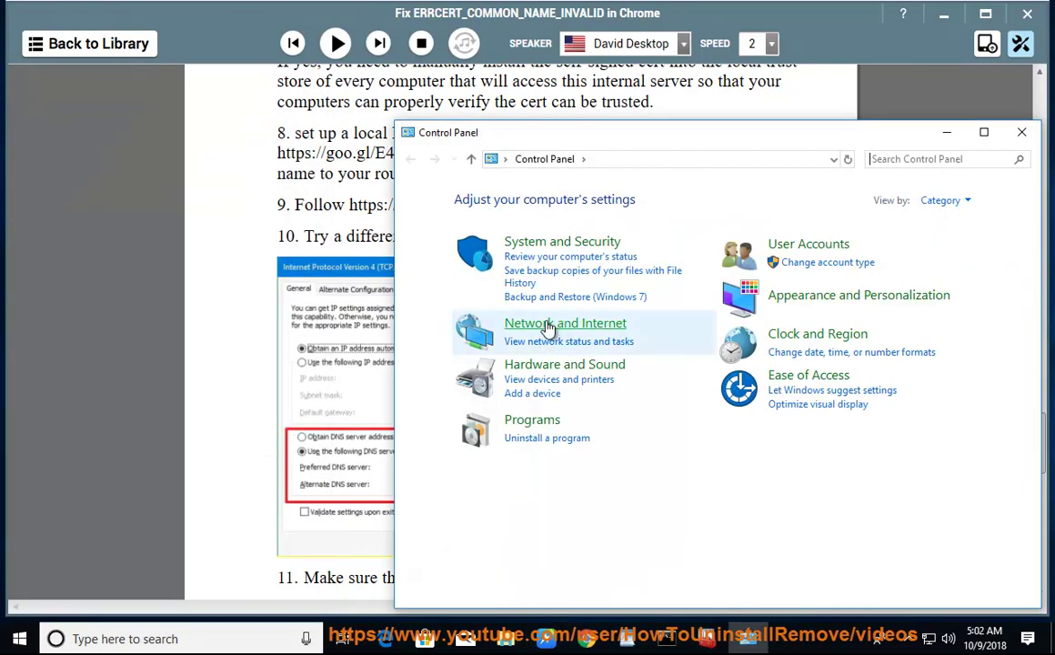
{"action": "left_click", "coordinate": [536, 325]}
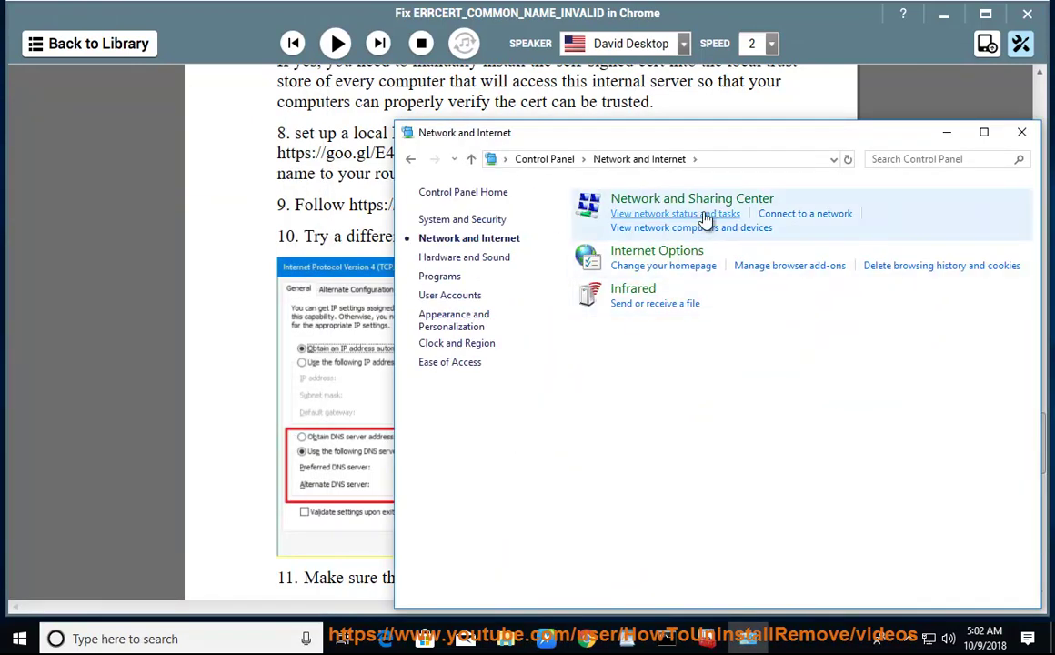
{"action": "left_click", "coordinate": [701, 214]}
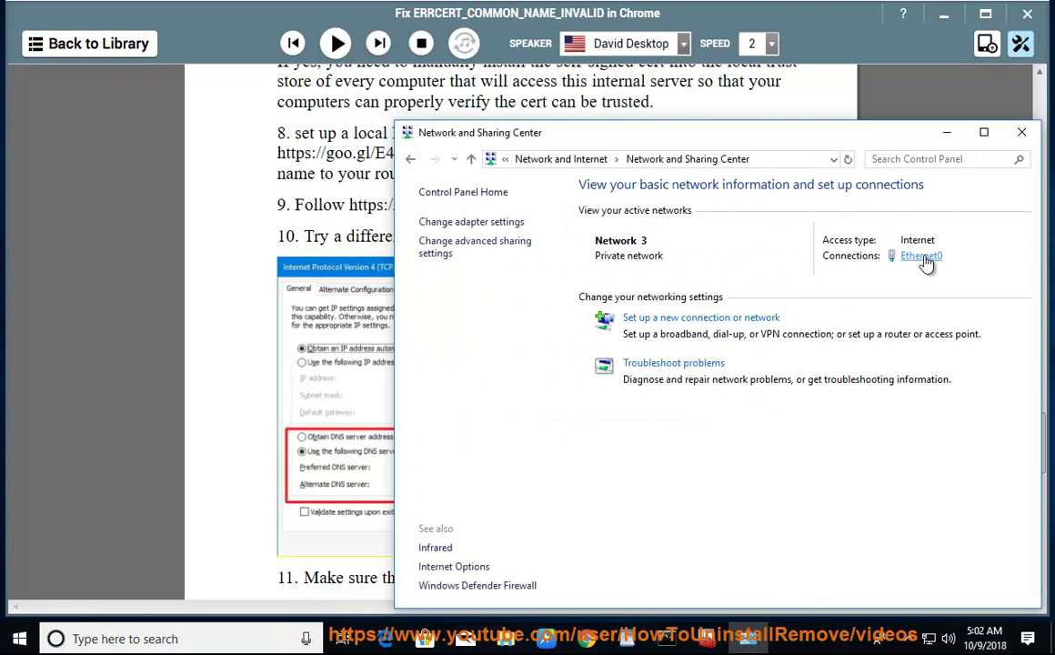
{"action": "left_click", "coordinate": [922, 256]}
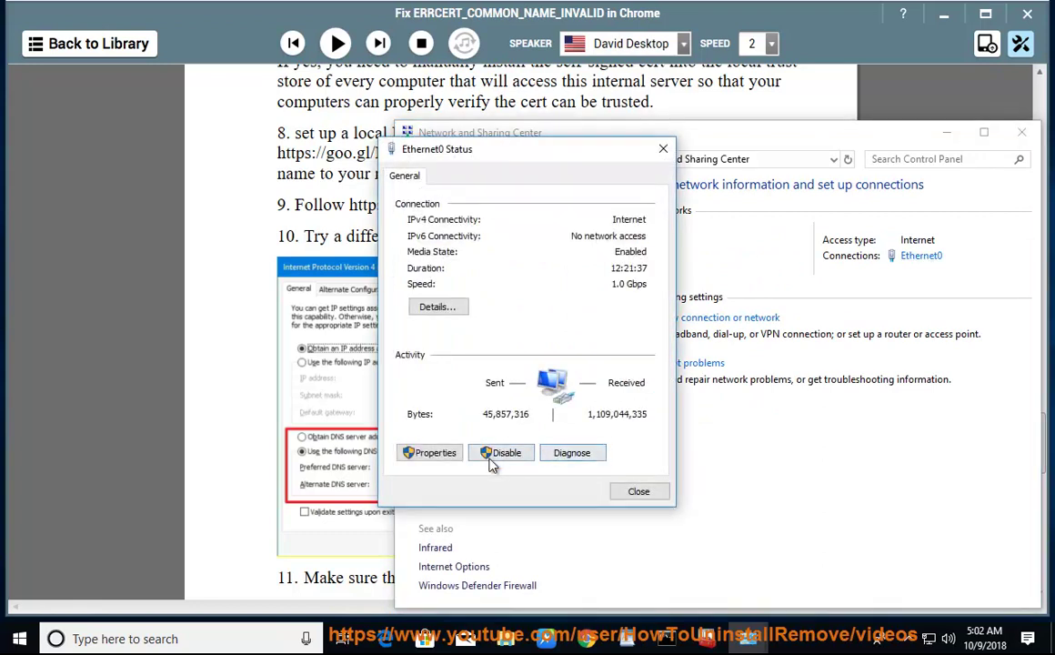
{"action": "left_click", "coordinate": [435, 453]}
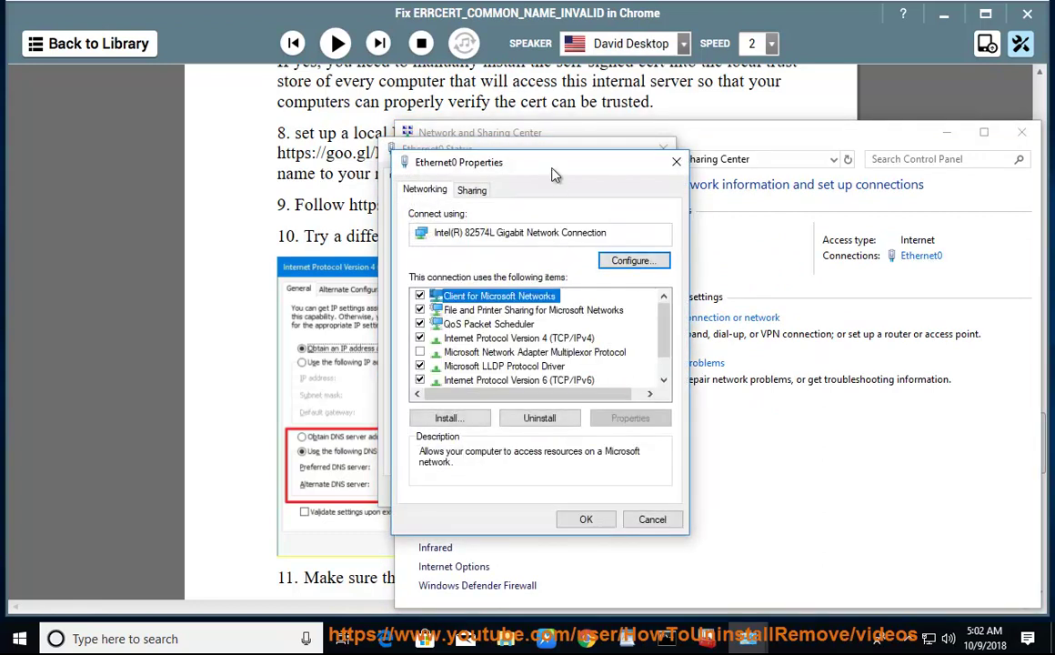
In Ethernet0's IPv4 properties, switch DNS to manually specified server addresses
{"action": "left_click_drag", "start_coordinate": [560, 168], "coordinate": [889, 153]}
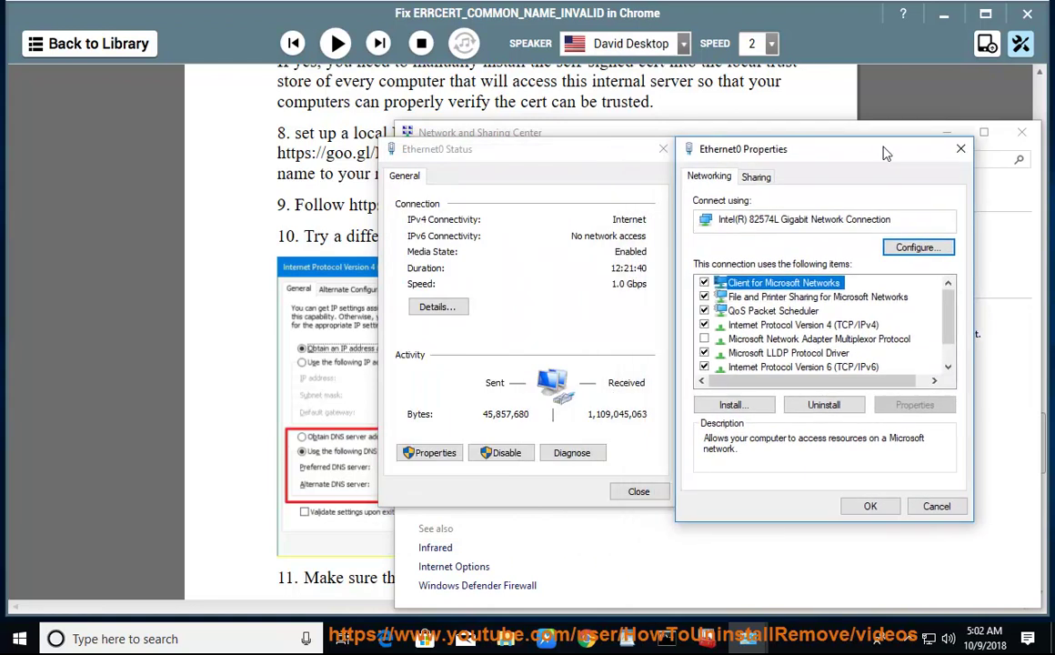
{"action": "left_click", "coordinate": [869, 324]}
{"action": "left_click", "coordinate": [916, 405]}
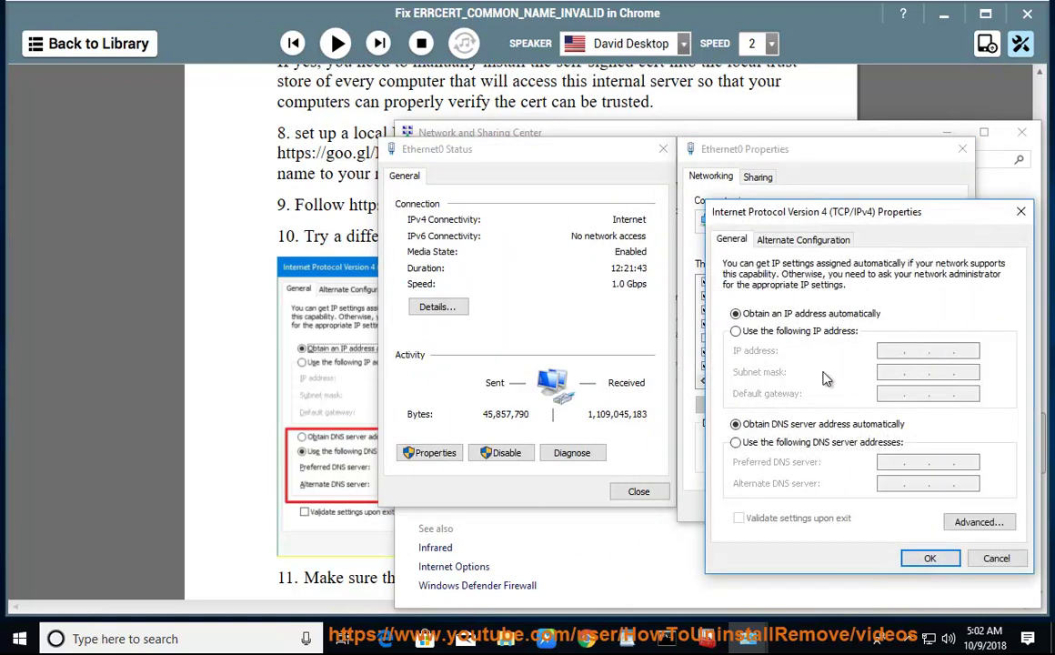
{"action": "left_click", "coordinate": [788, 443]}
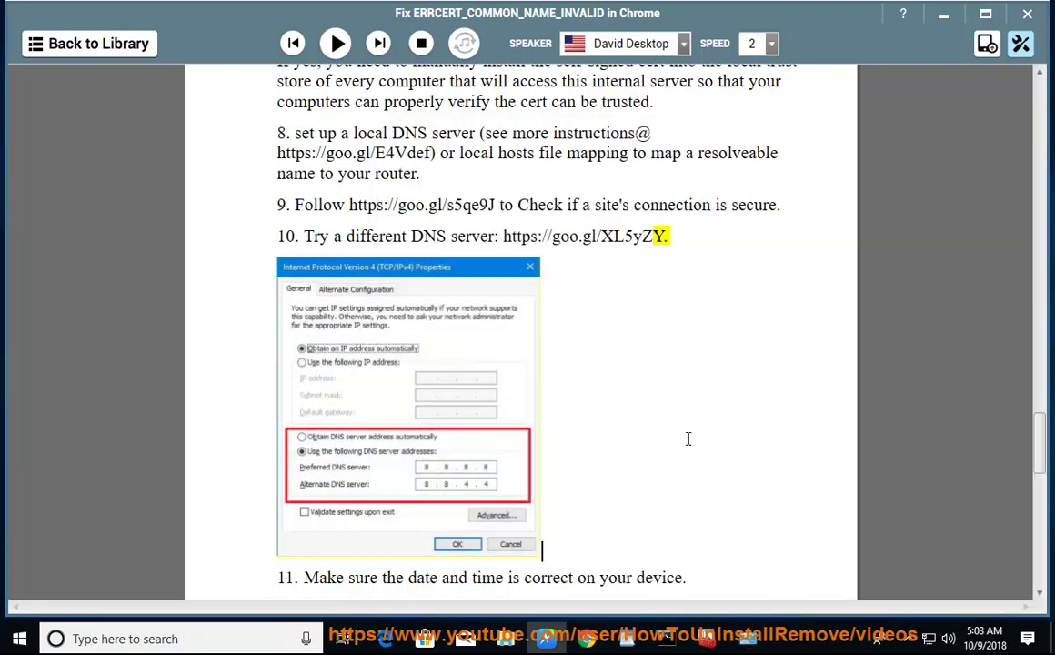
{"action": "mouse_move", "coordinate": [747, 637]}
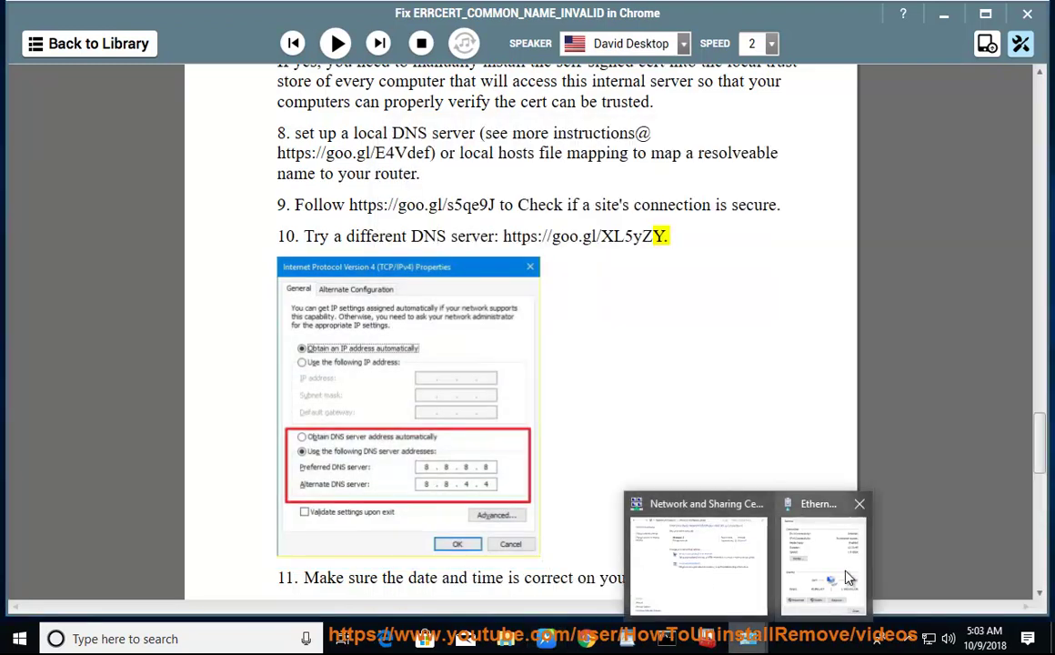
Close the Ethernet0 properties and status dialogs with OK and Close
{"action": "left_click", "coordinate": [785, 533]}
{"action": "left_click", "coordinate": [871, 505]}
{"action": "left_click", "coordinate": [636, 491]}
Resume reading the guide aloud and check the system date and calendar from the taskbar clock
{"action": "left_click", "coordinate": [338, 43]}
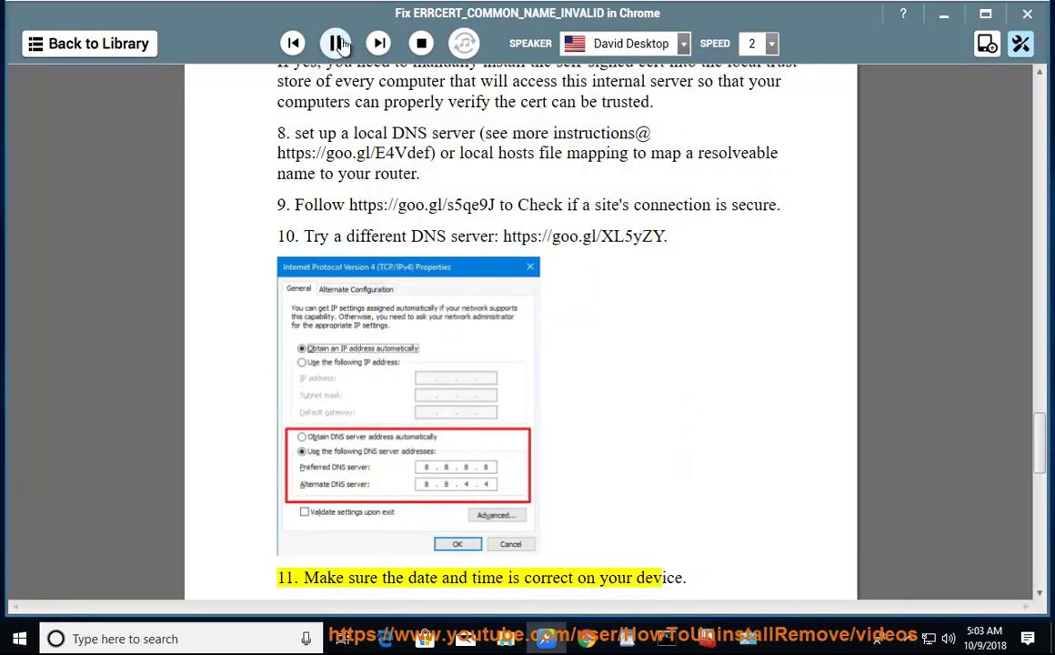
{"action": "left_click", "coordinate": [984, 639]}
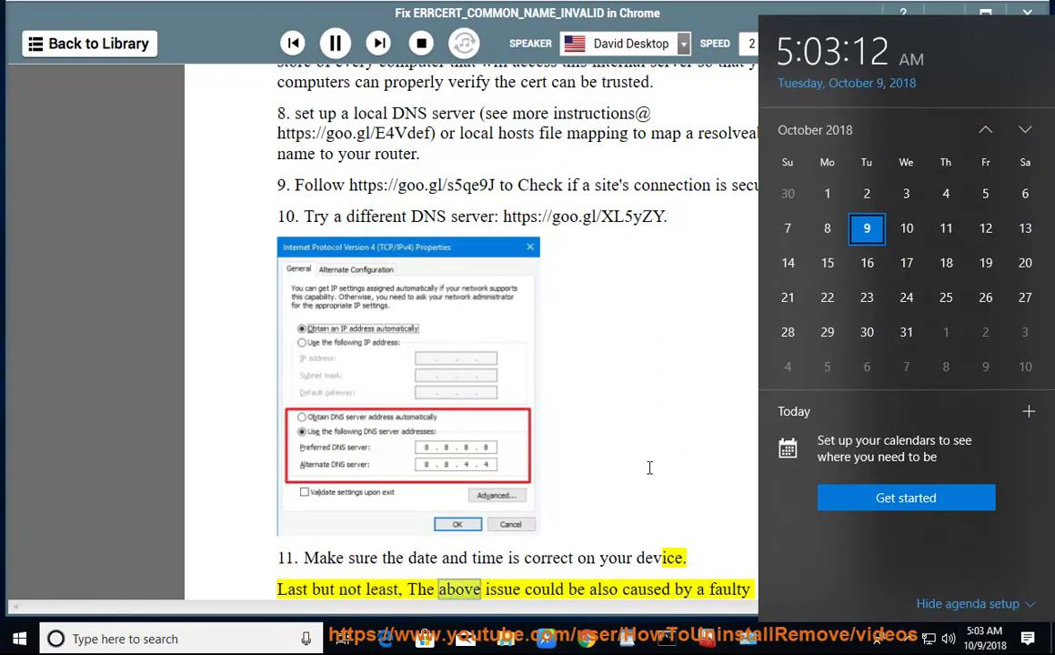
{"action": "left_click", "coordinate": [653, 454]}
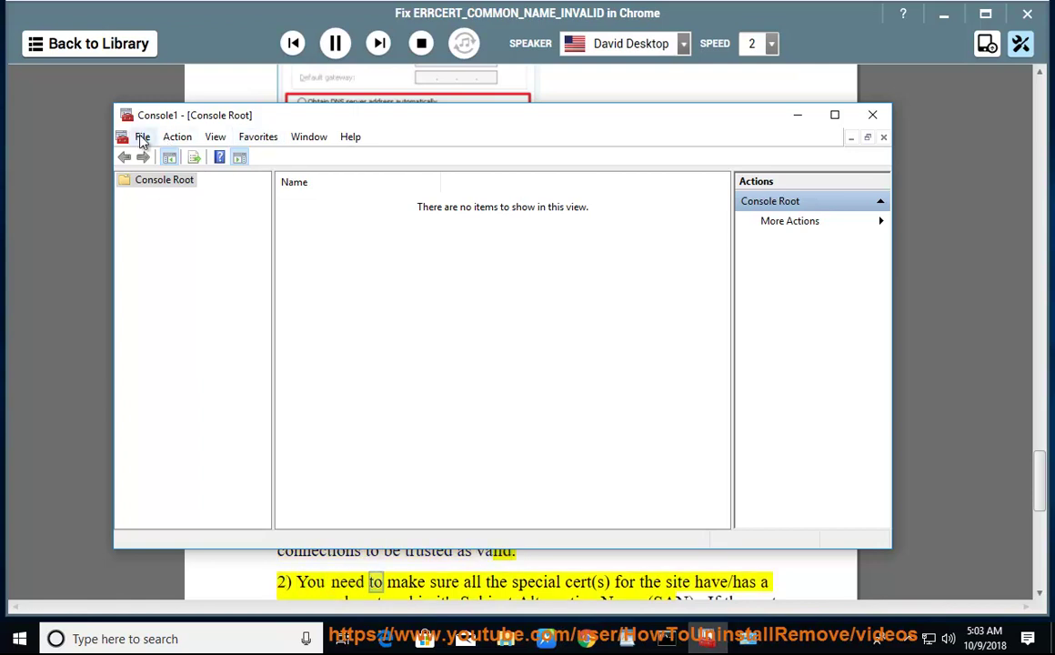
Browse Console1's View menu options, then go back to the reader and resume reading aloud
{"action": "left_click", "coordinate": [215, 136]}
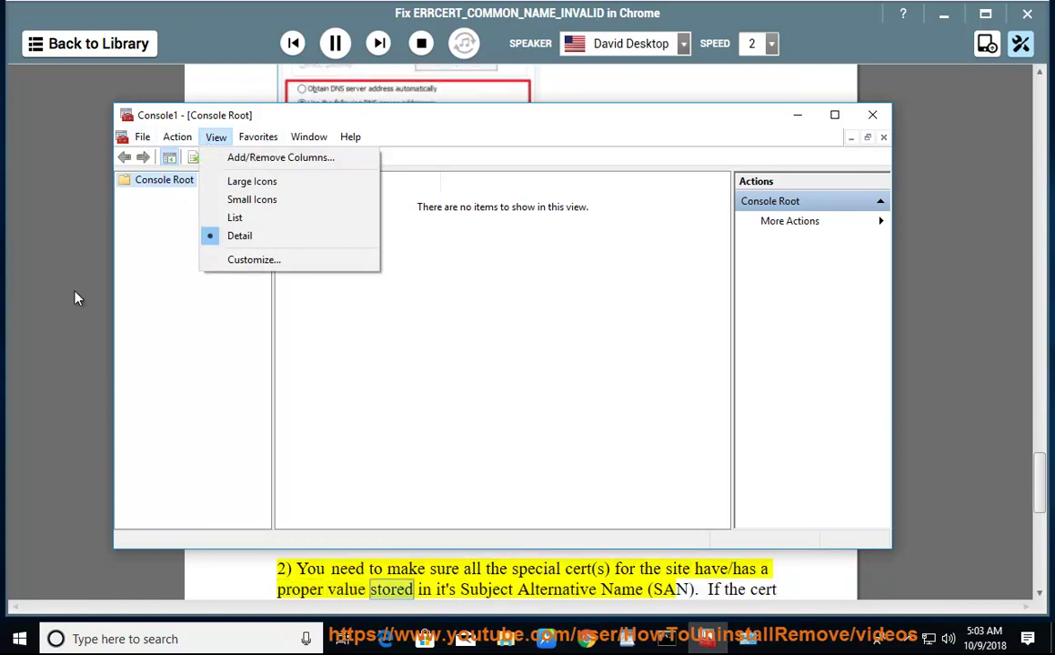
{"action": "left_click", "coordinate": [78, 298]}
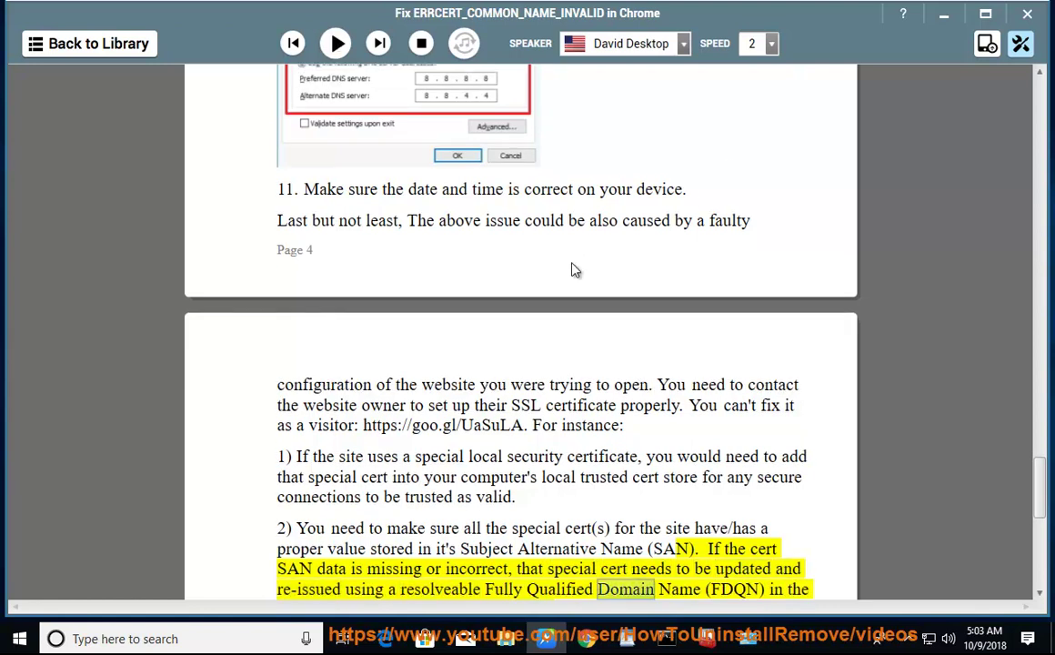
{"action": "left_click", "coordinate": [335, 55]}
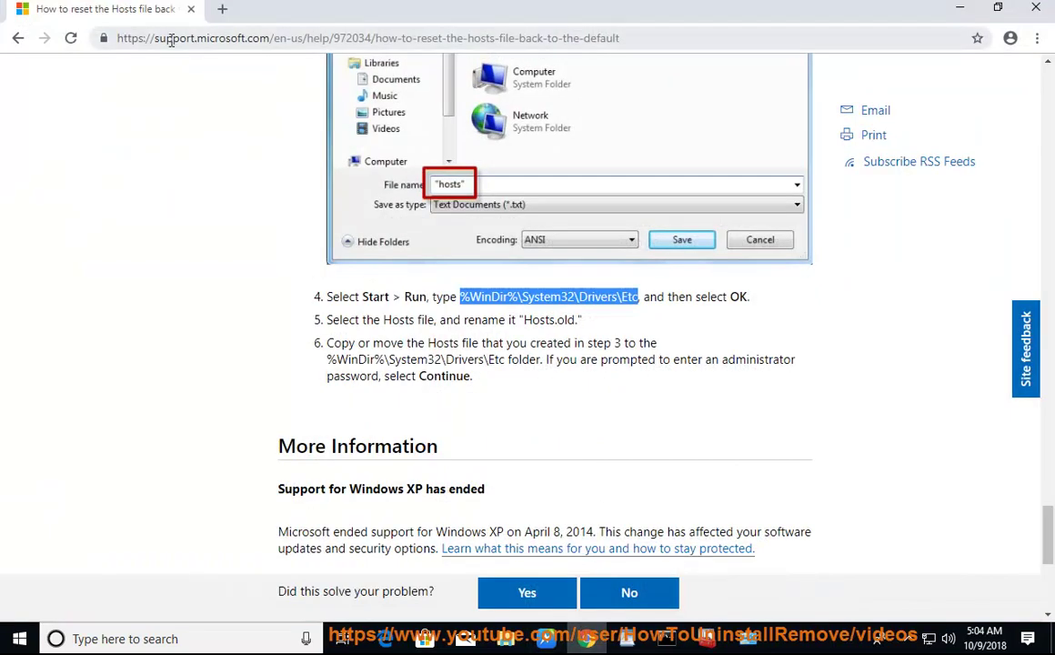
View support.microsoft.com's valid certificate, valid until 2/27/2020, from the padlock, then close it
{"action": "left_click", "coordinate": [164, 40]}
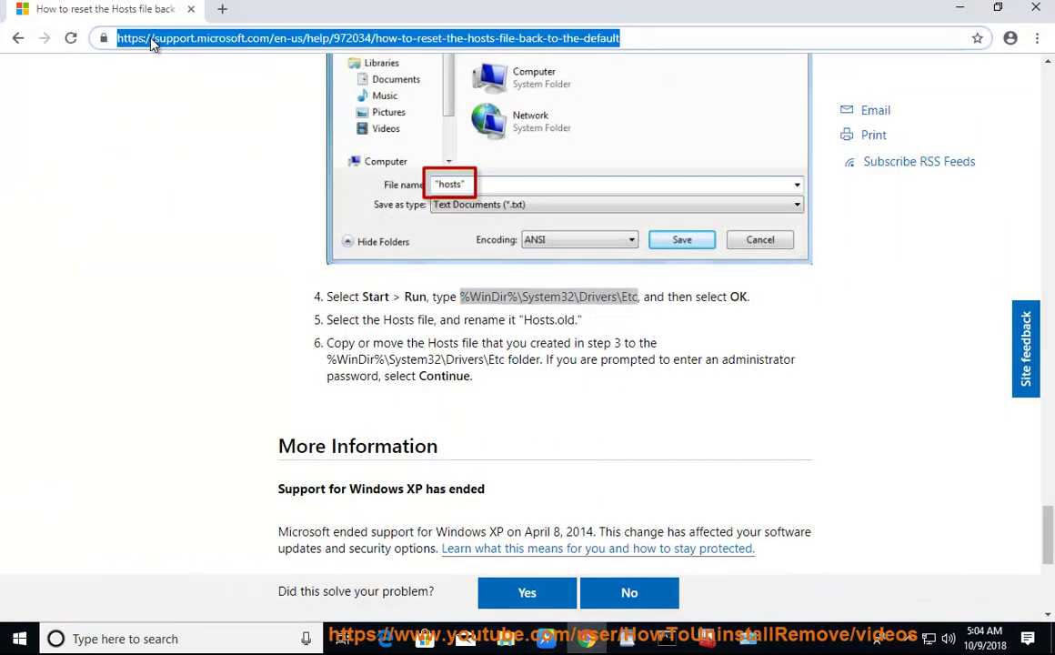
{"action": "left_click", "coordinate": [102, 40]}
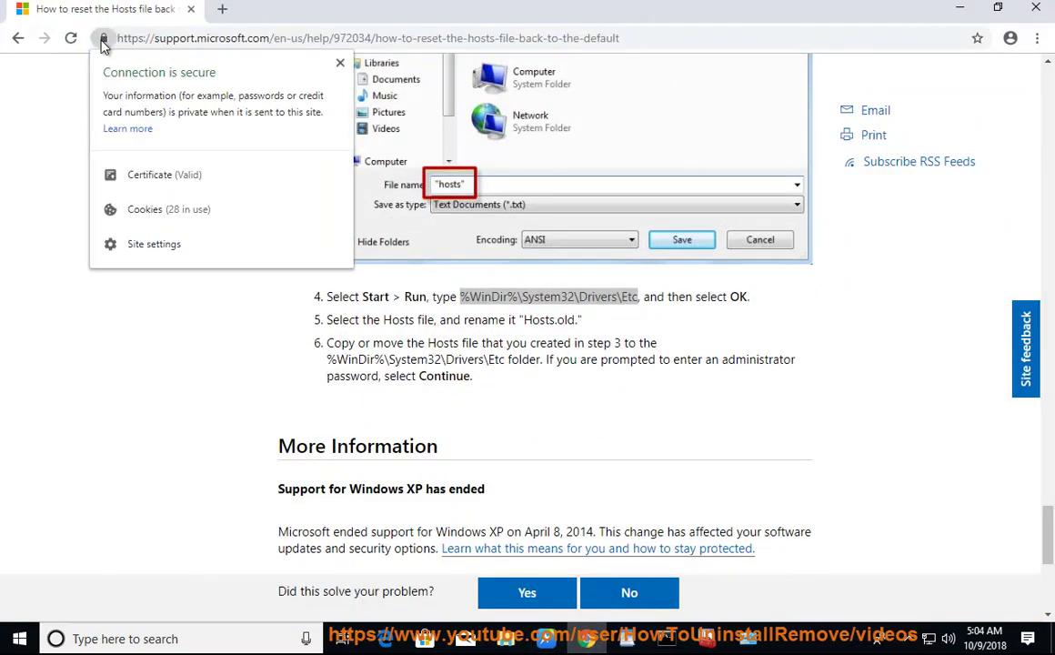
{"action": "left_click", "coordinate": [164, 174]}
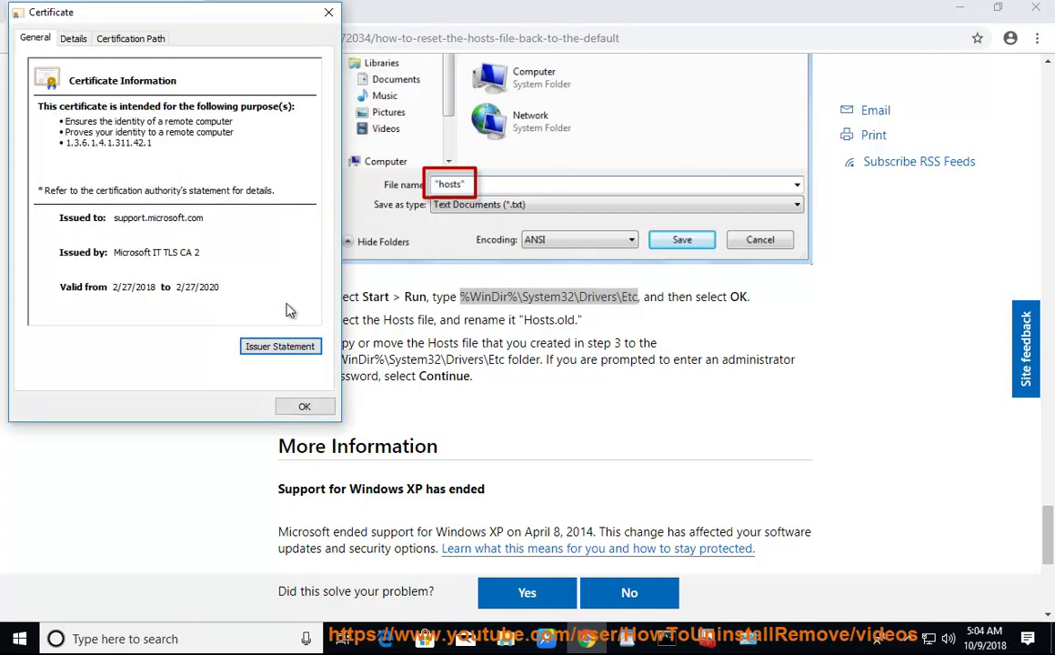
{"action": "left_click", "coordinate": [307, 407]}
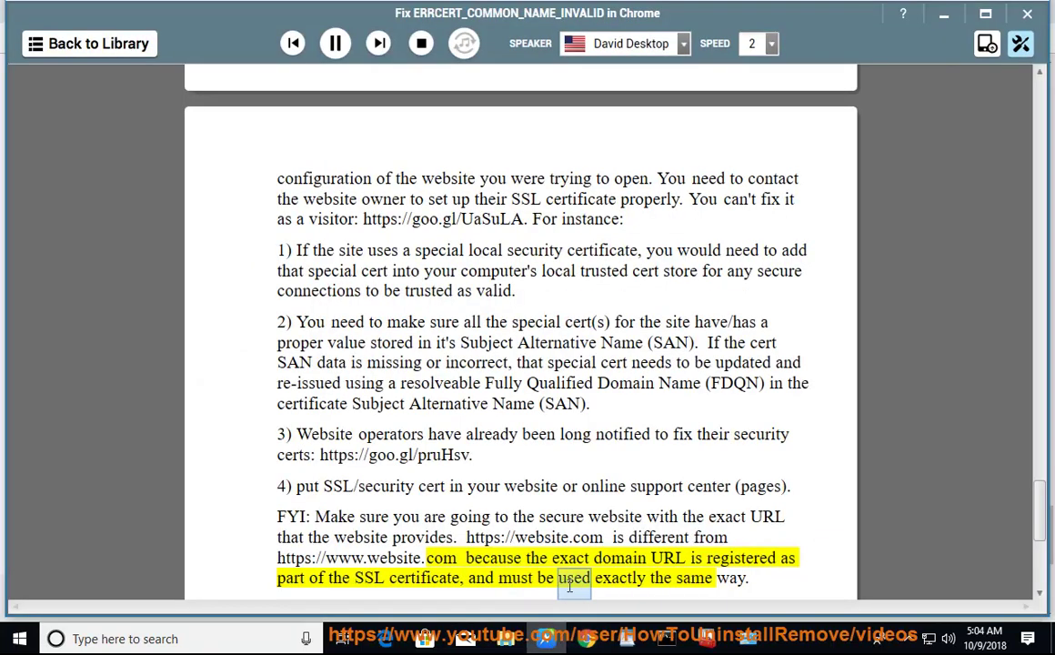